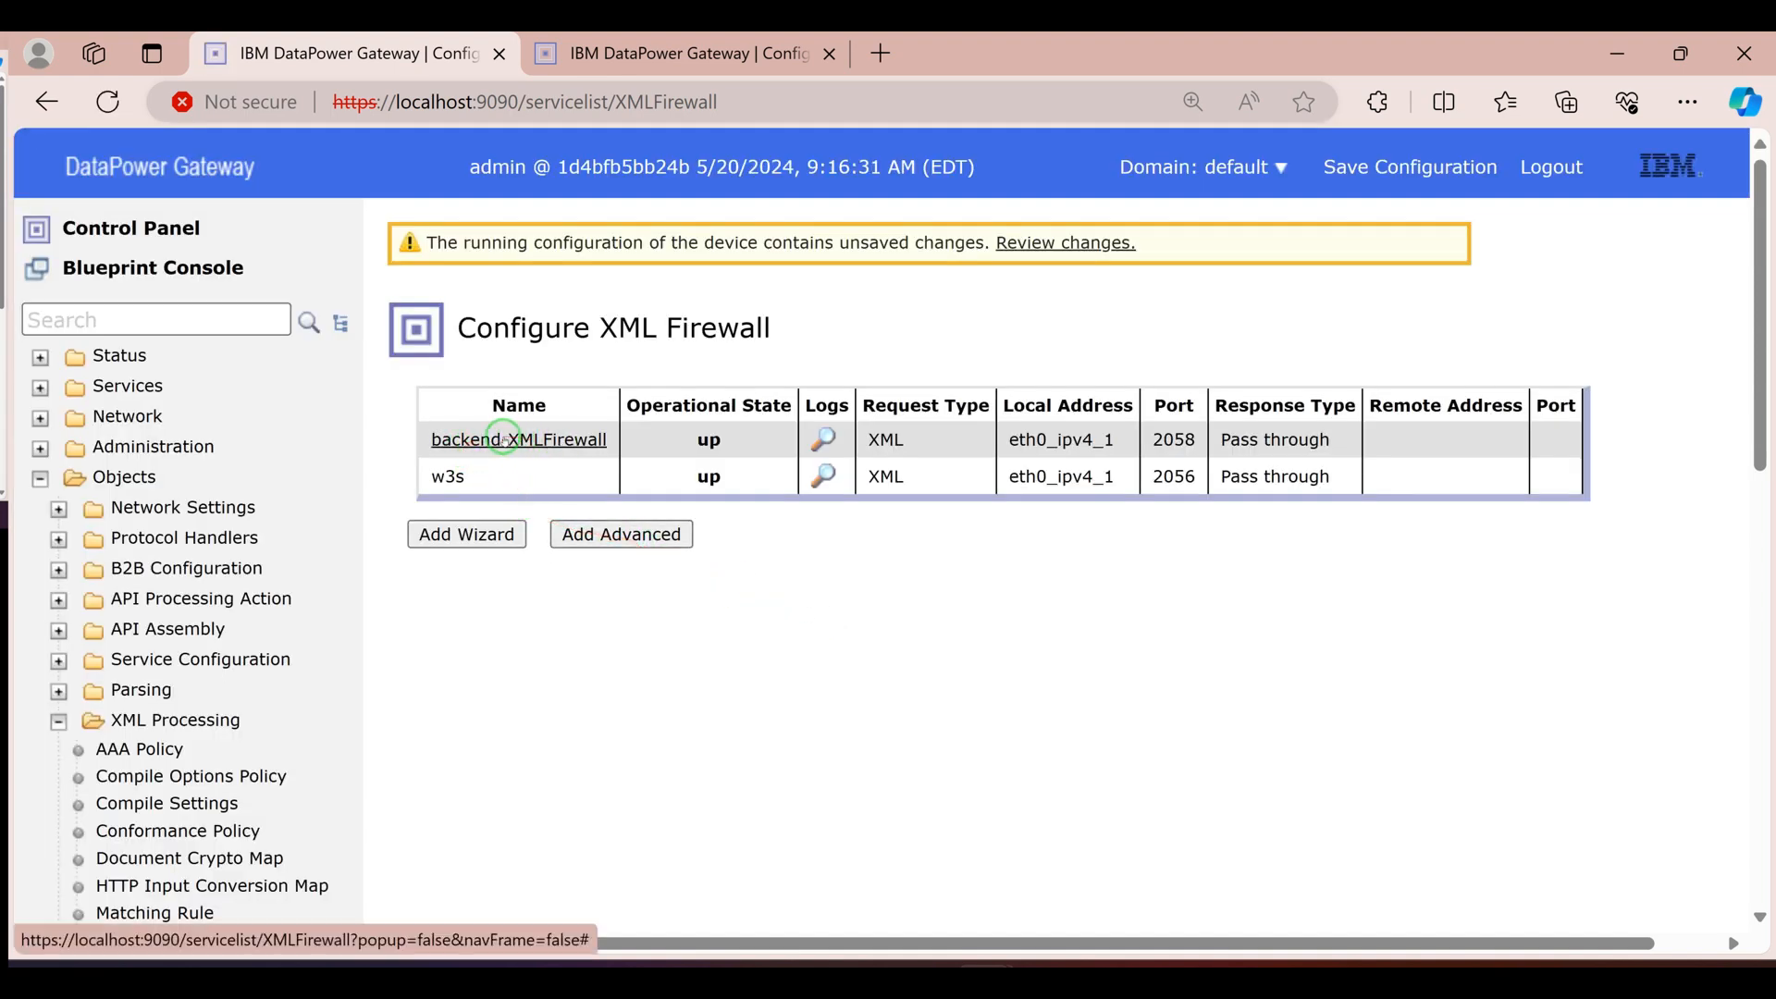
# Open the backend-XMLFirewall configuration in the second browser tab and bring up its processing policy
pyautogui.rightClick(503, 439)
pyautogui.click(642, 51)
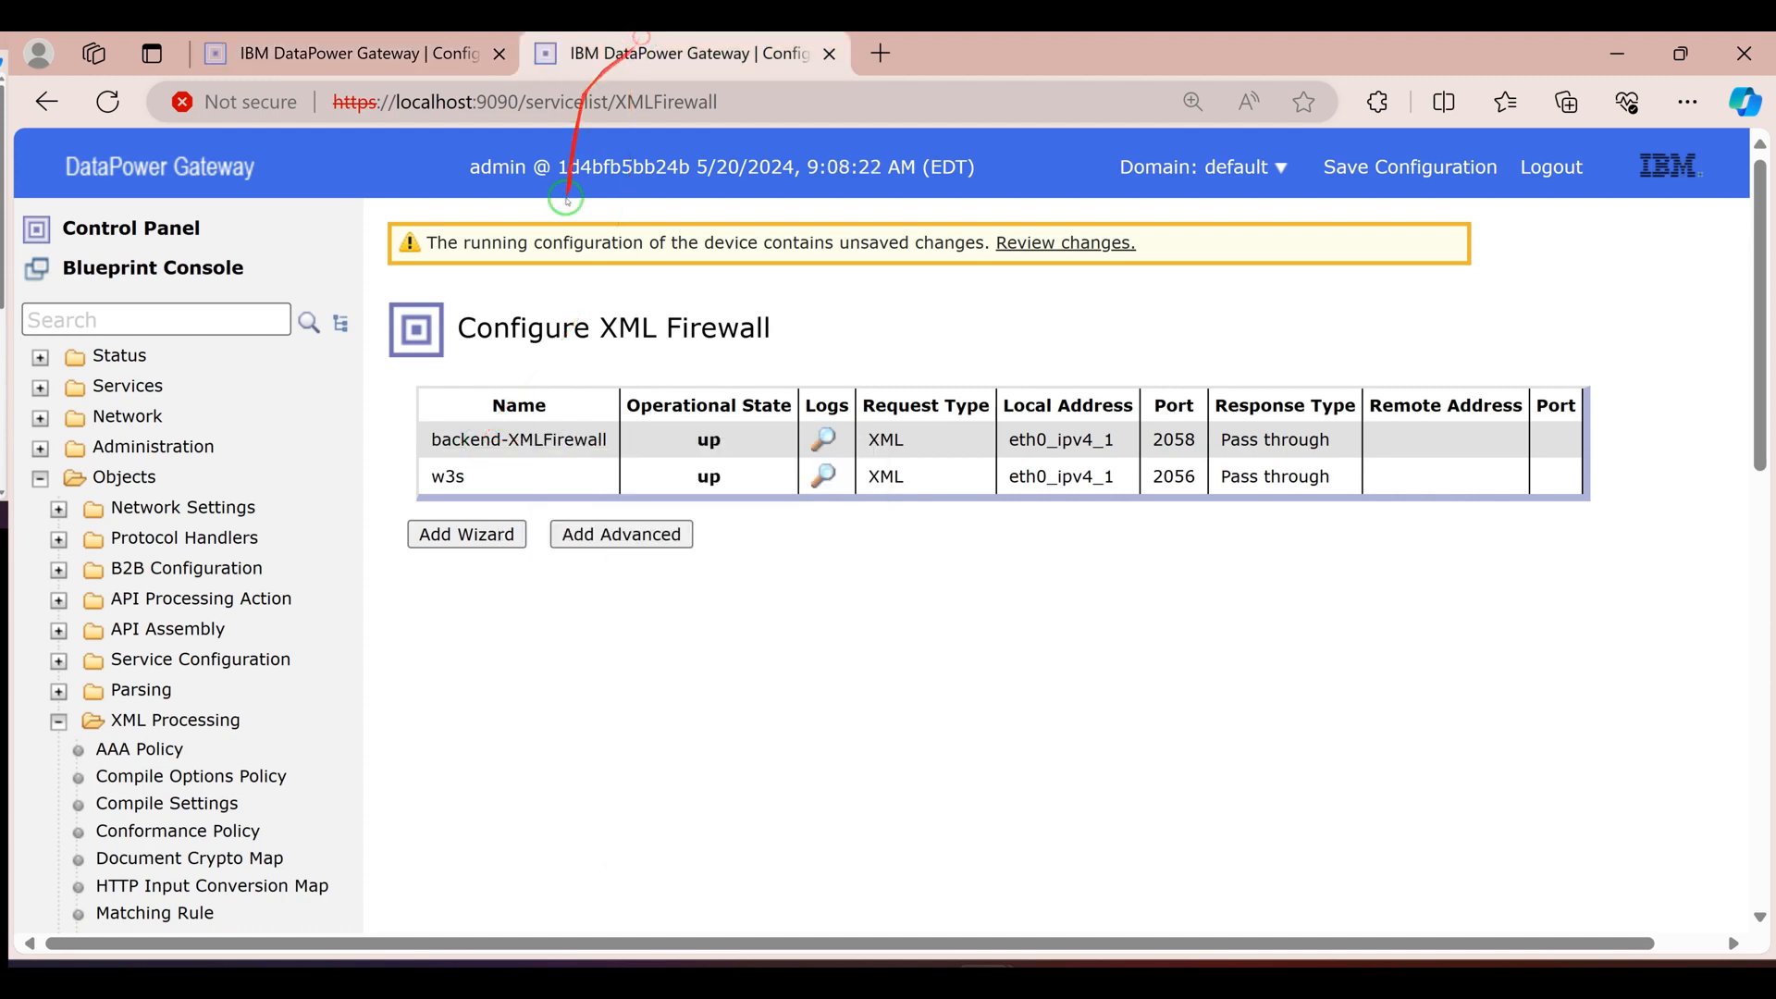
pyautogui.click(525, 440)
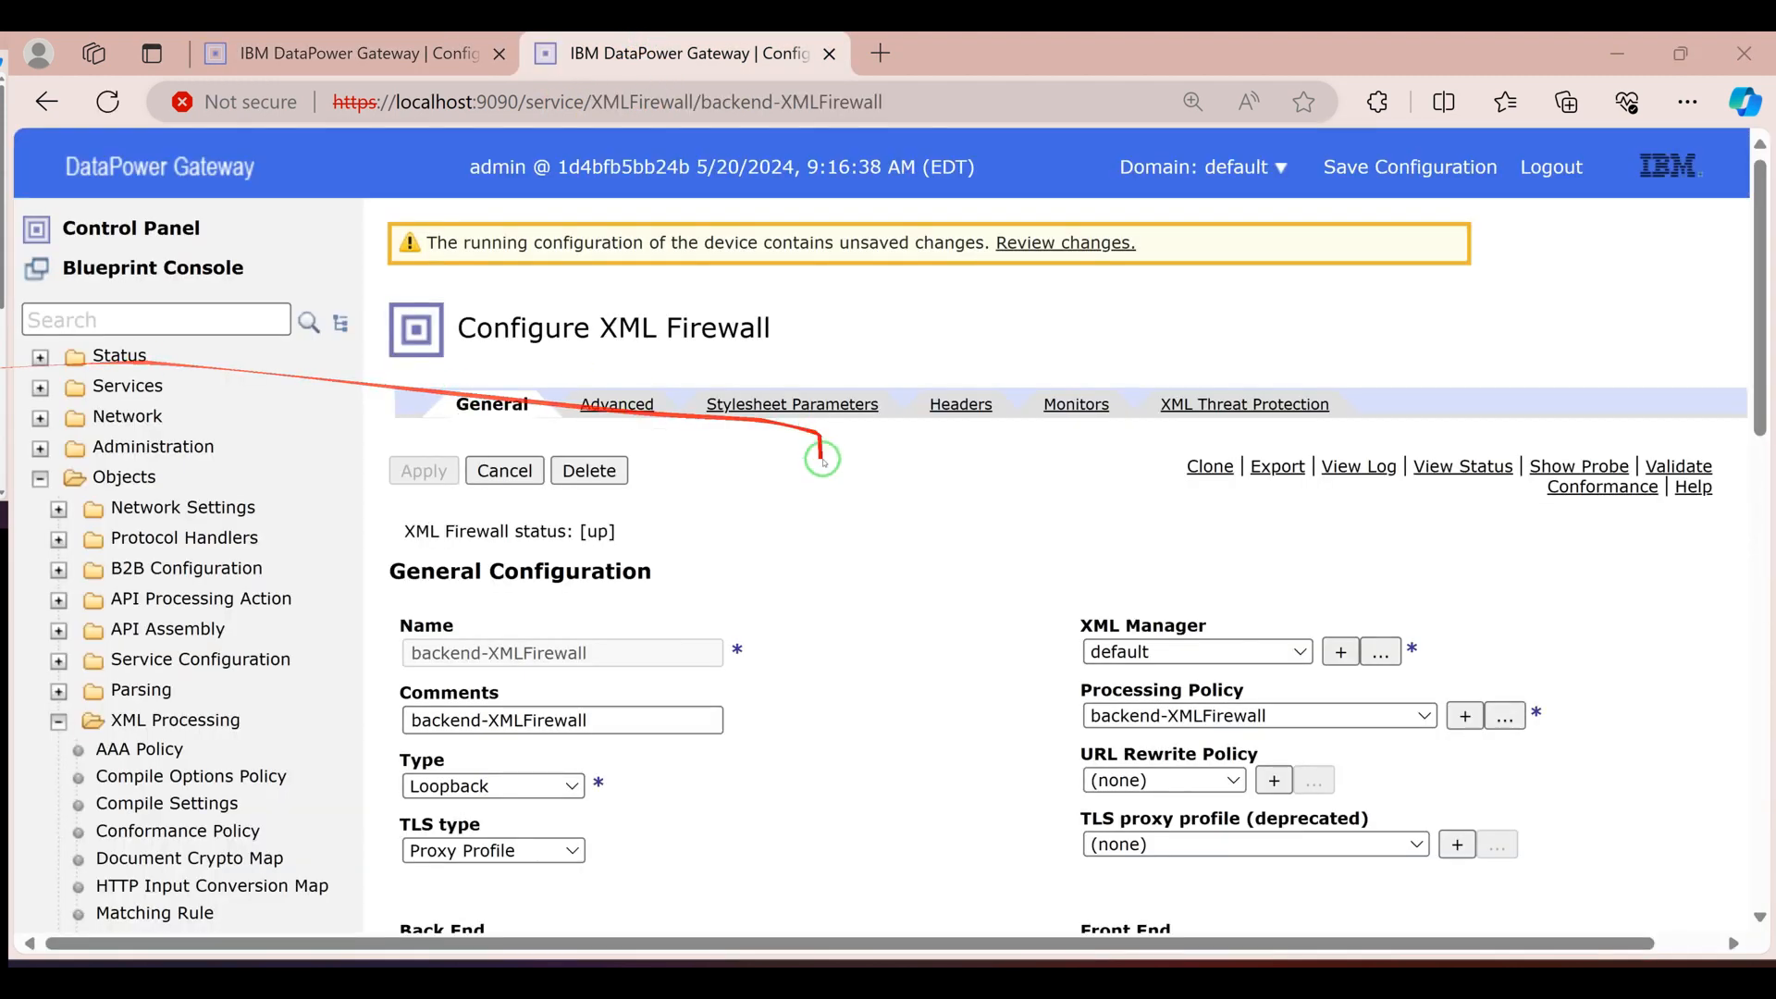
pyautogui.scroll(-1, 654, 555)
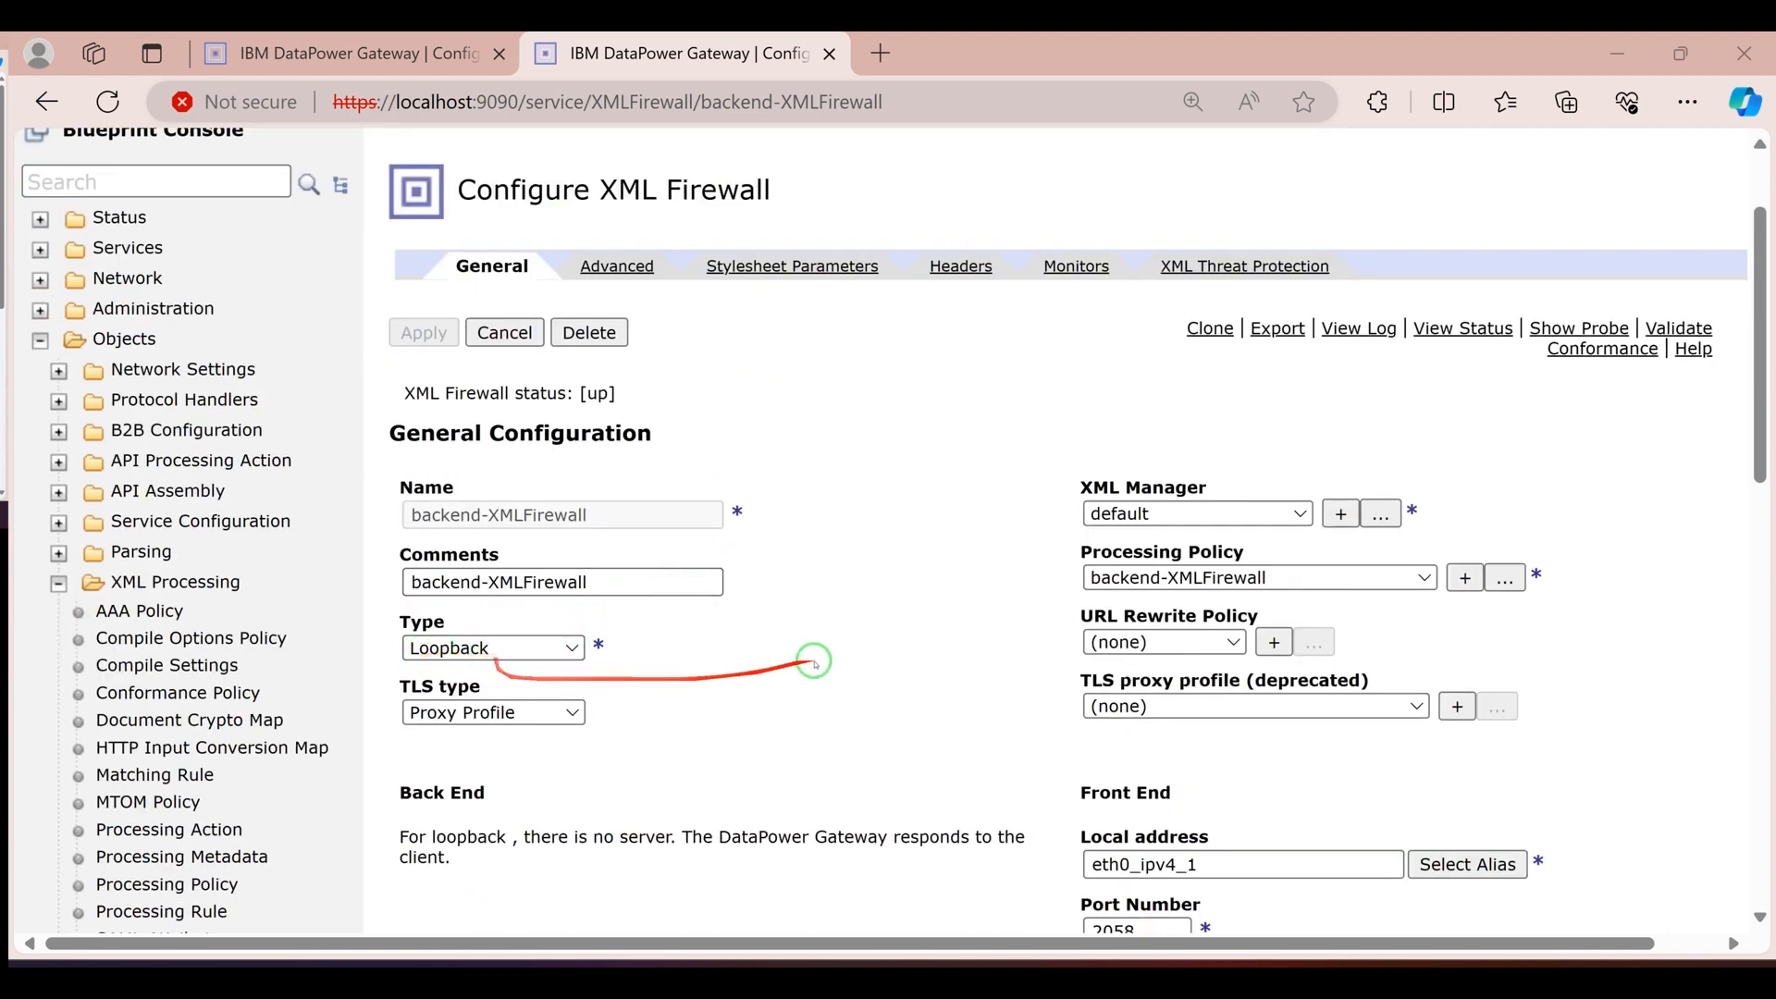
pyautogui.scroll(-1, 814, 652)
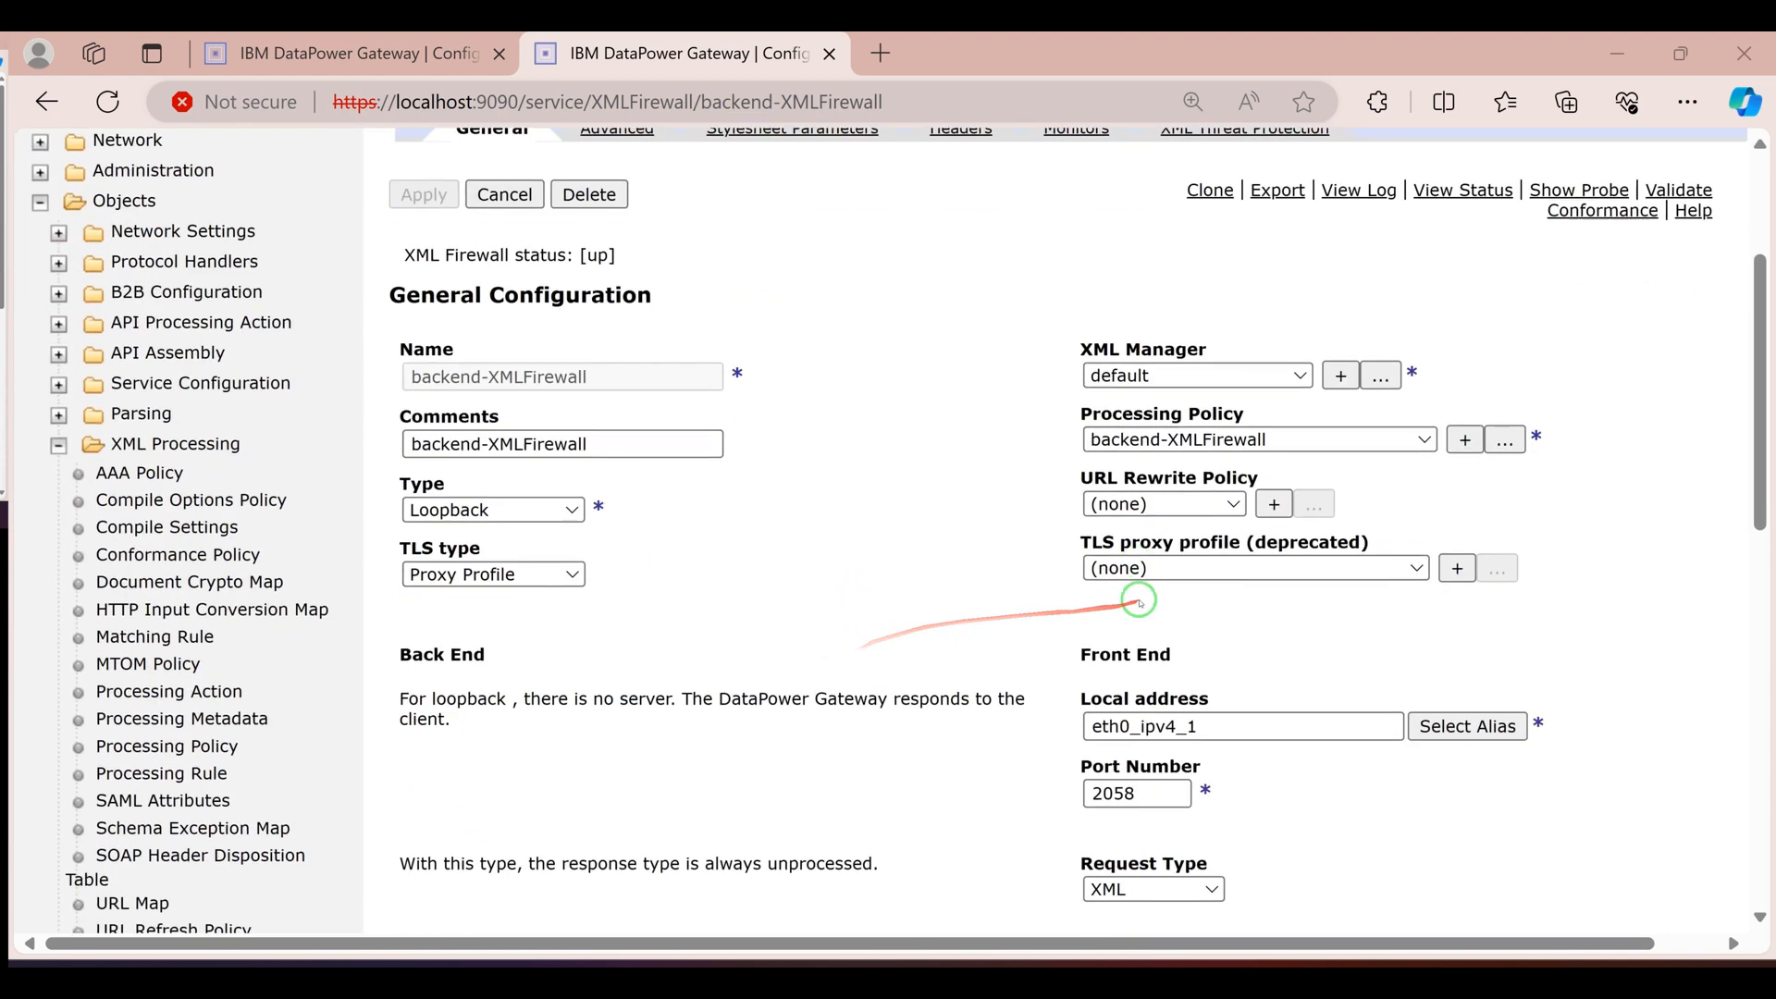
pyautogui.click(1506, 439)
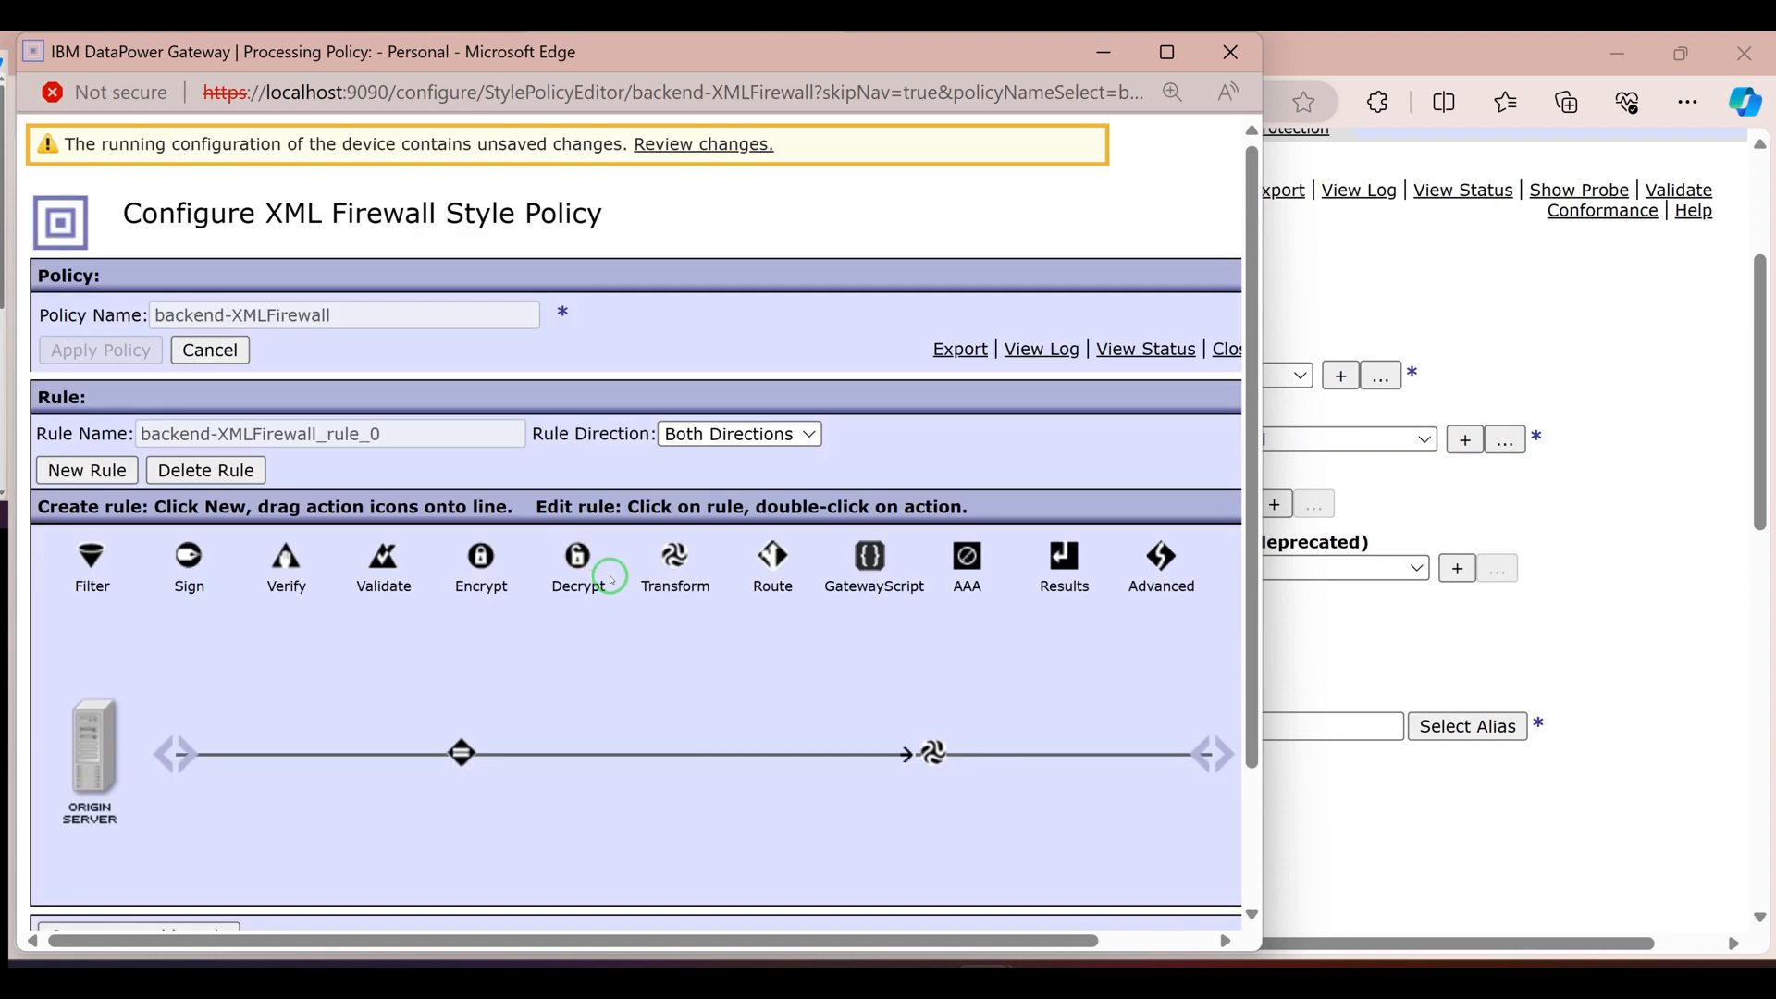
# Inspect the rule's XSLT Transform action and view the contents of its w3.xsl style sheet
pyautogui.scroll(-1, 740, 592)
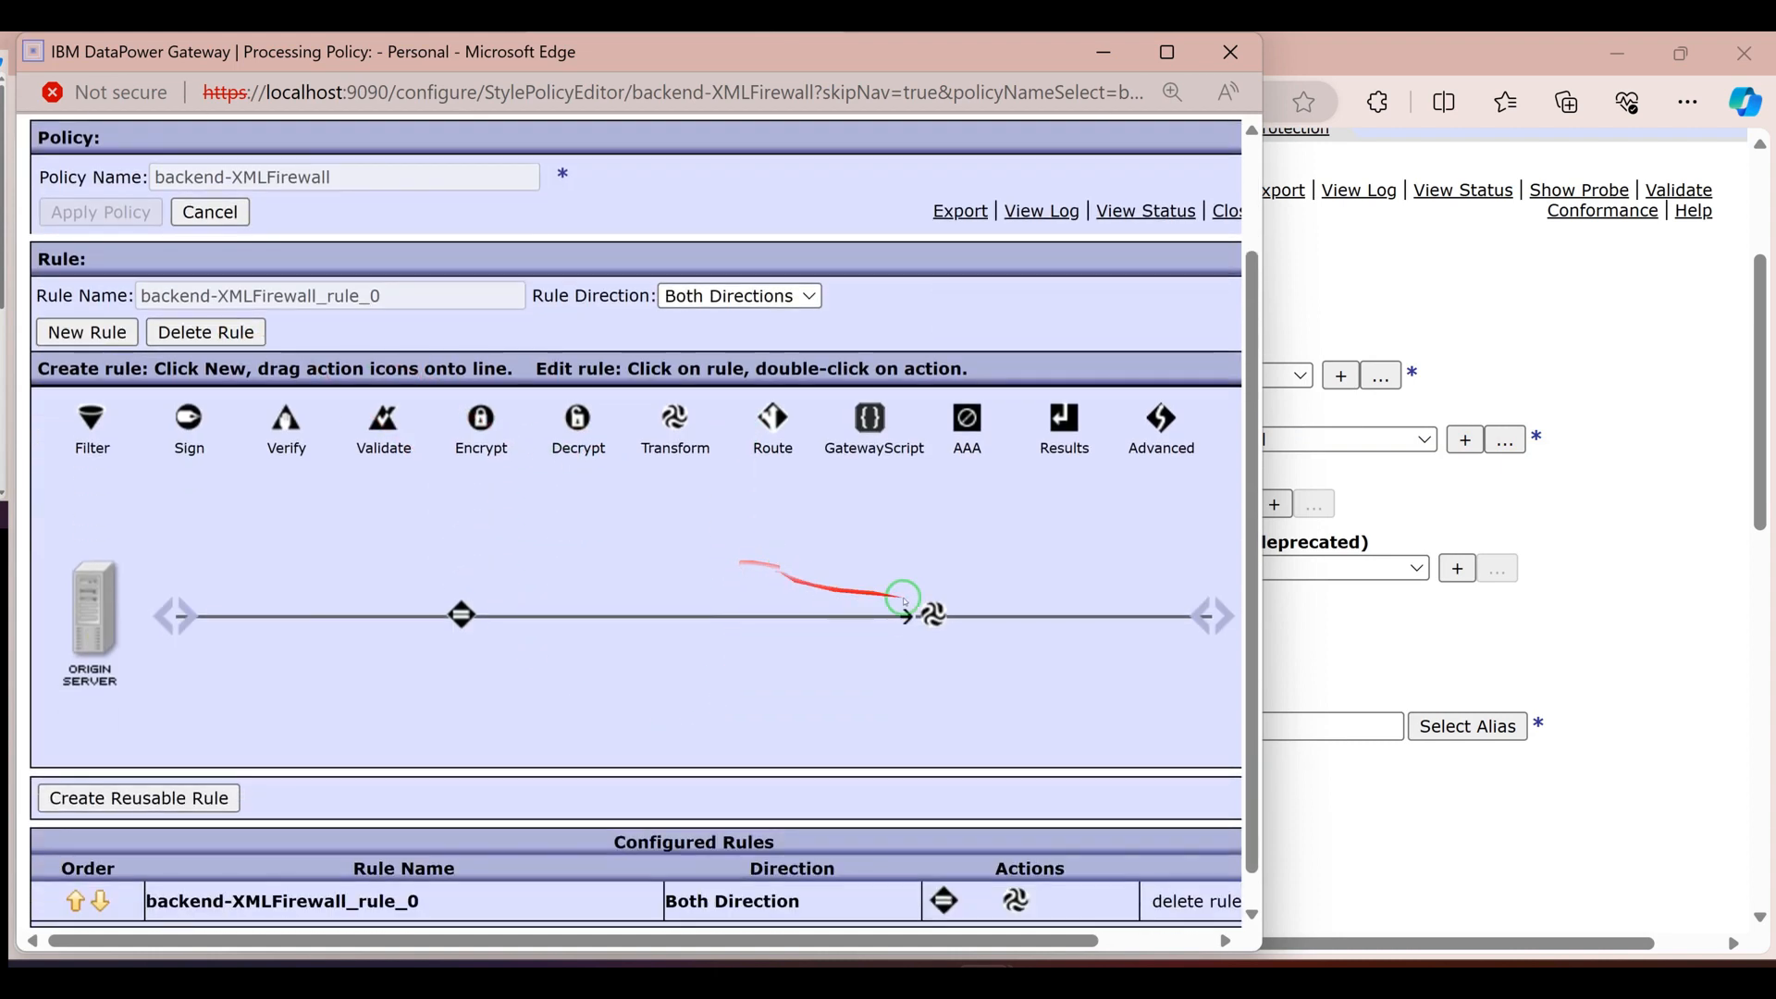
pyautogui.moveTo(933, 616)
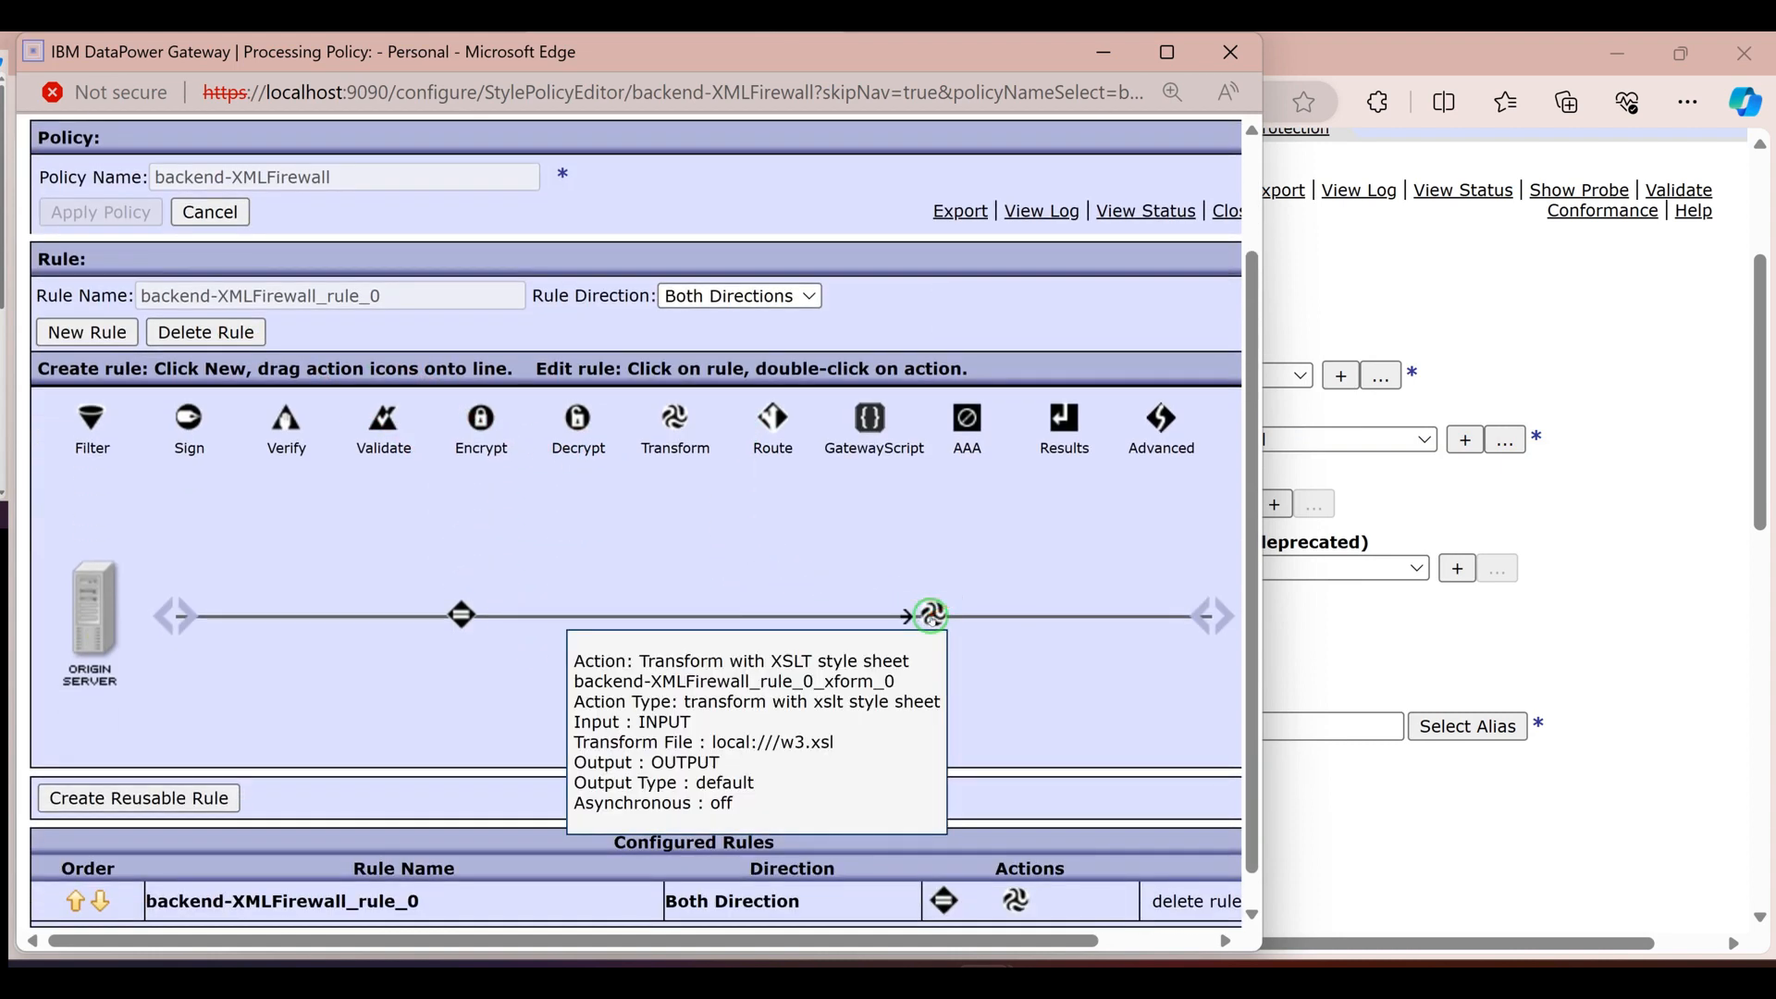
pyautogui.click(932, 615)
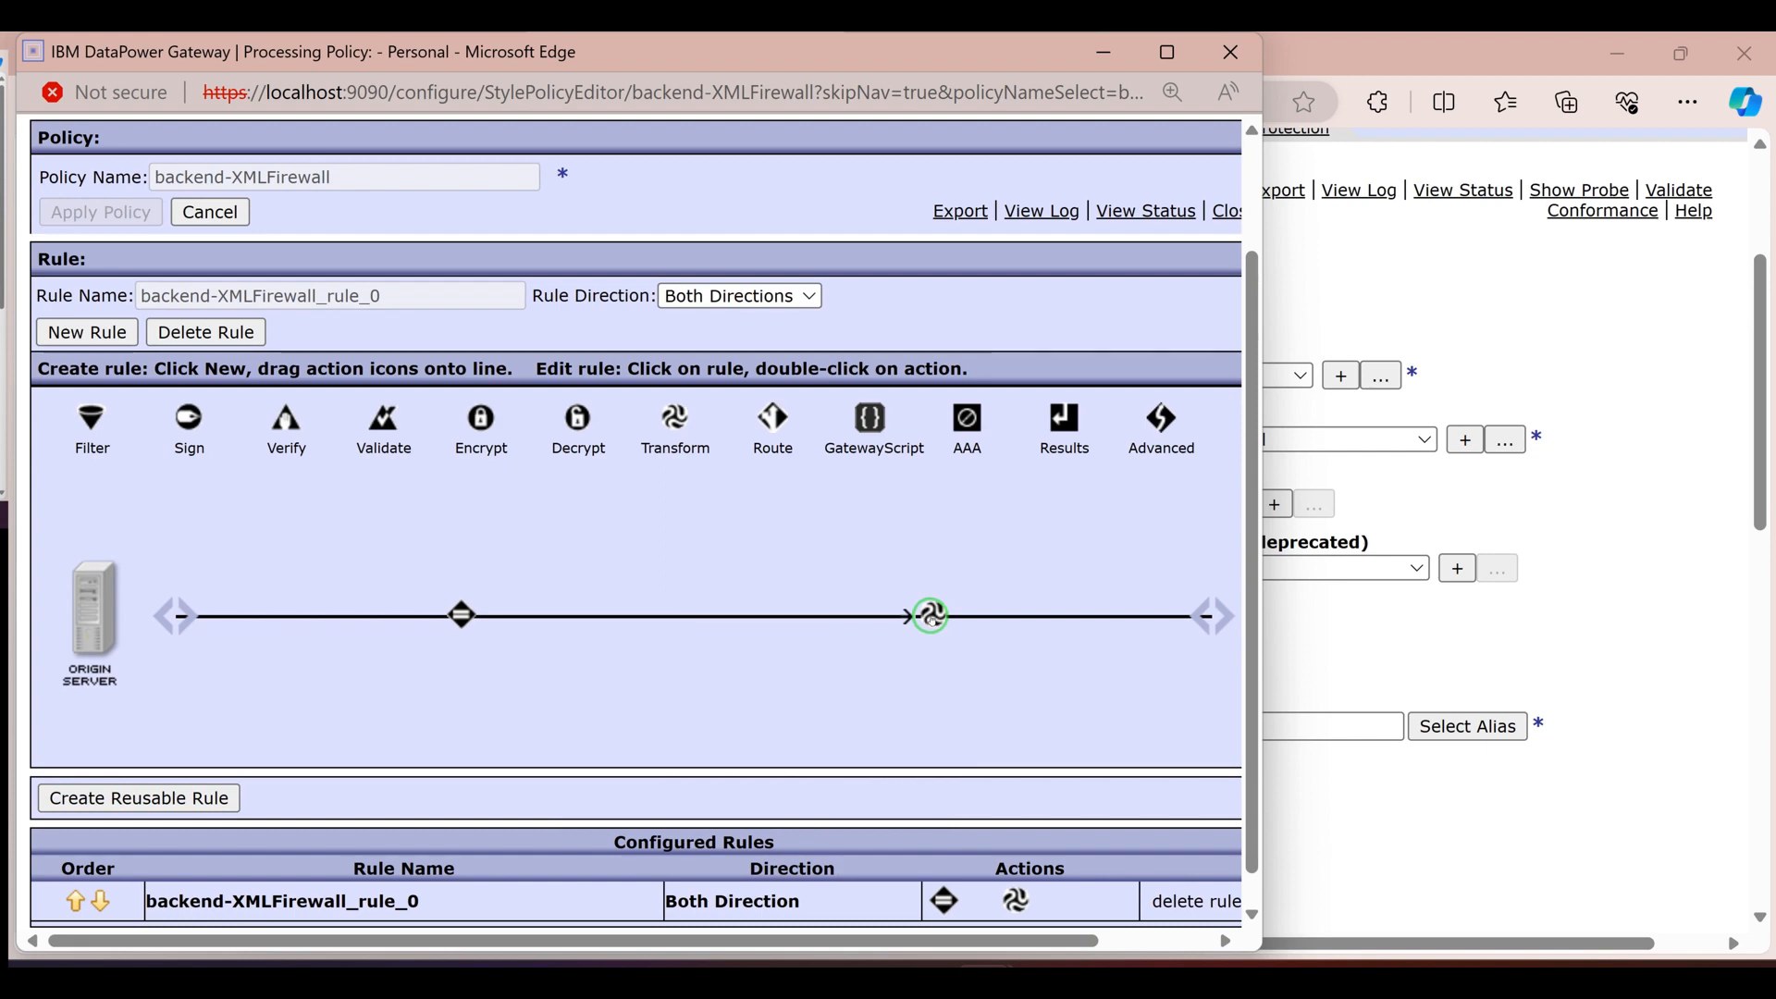
pyautogui.doubleClick(935, 614)
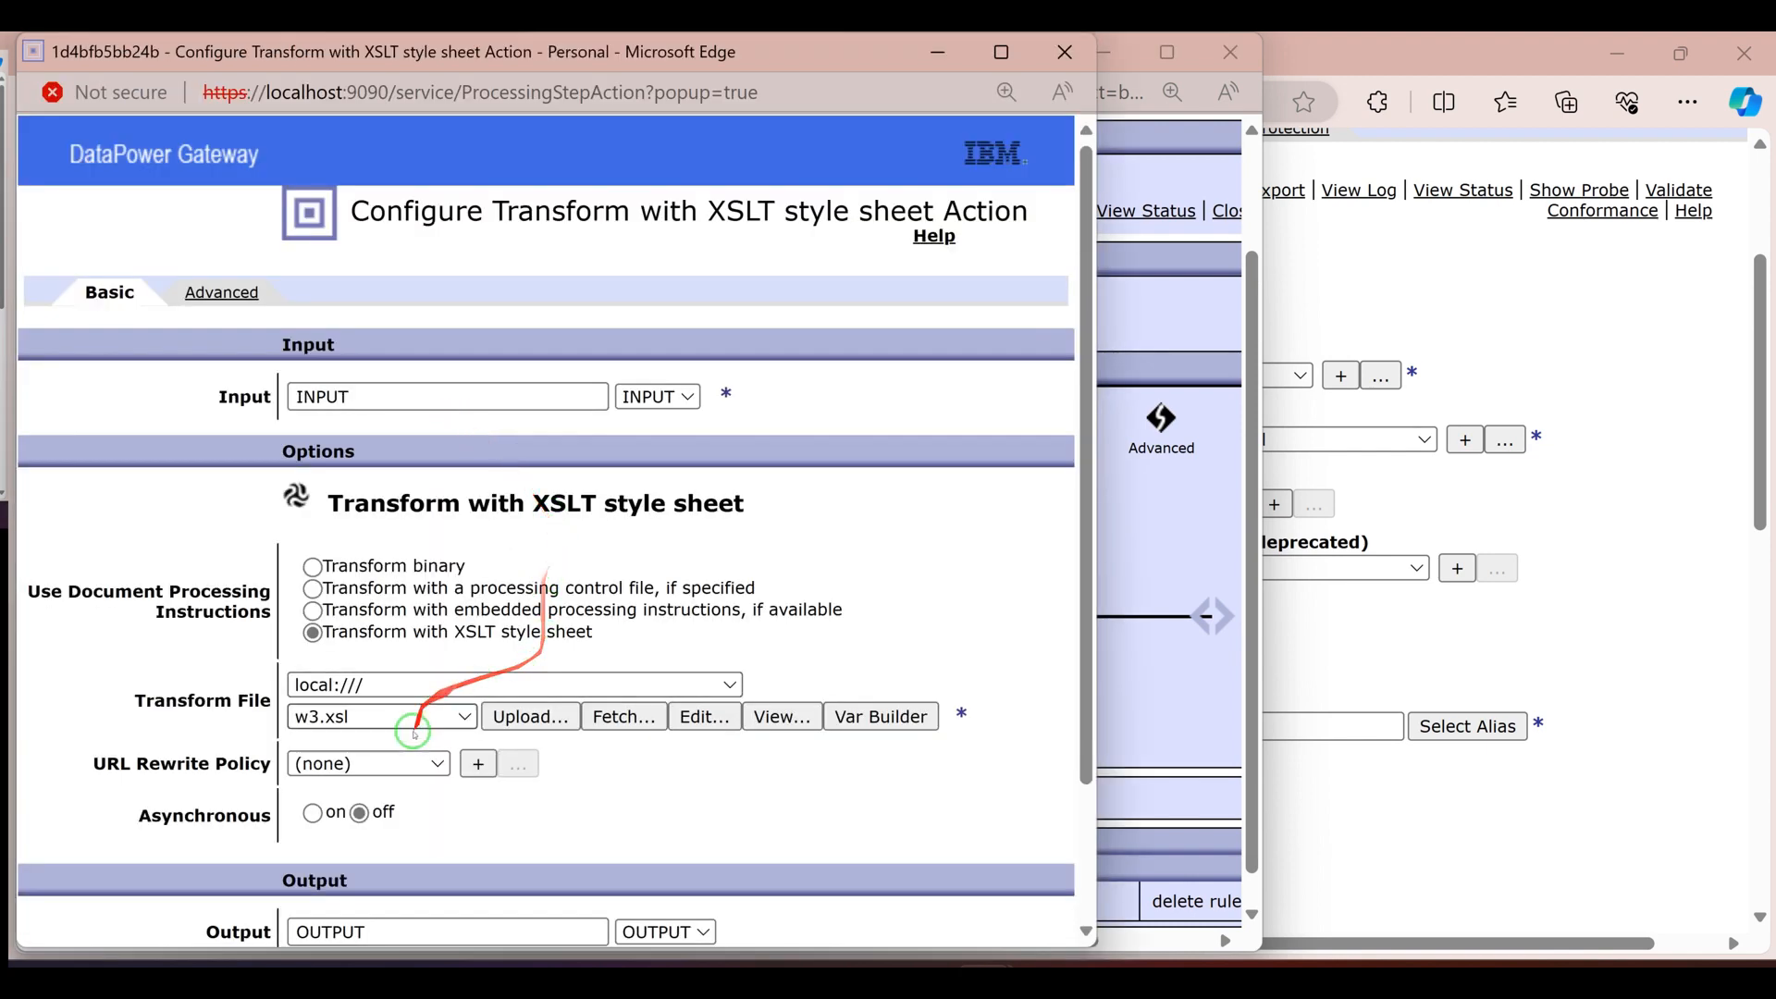
pyautogui.scroll(-1, 376, 766)
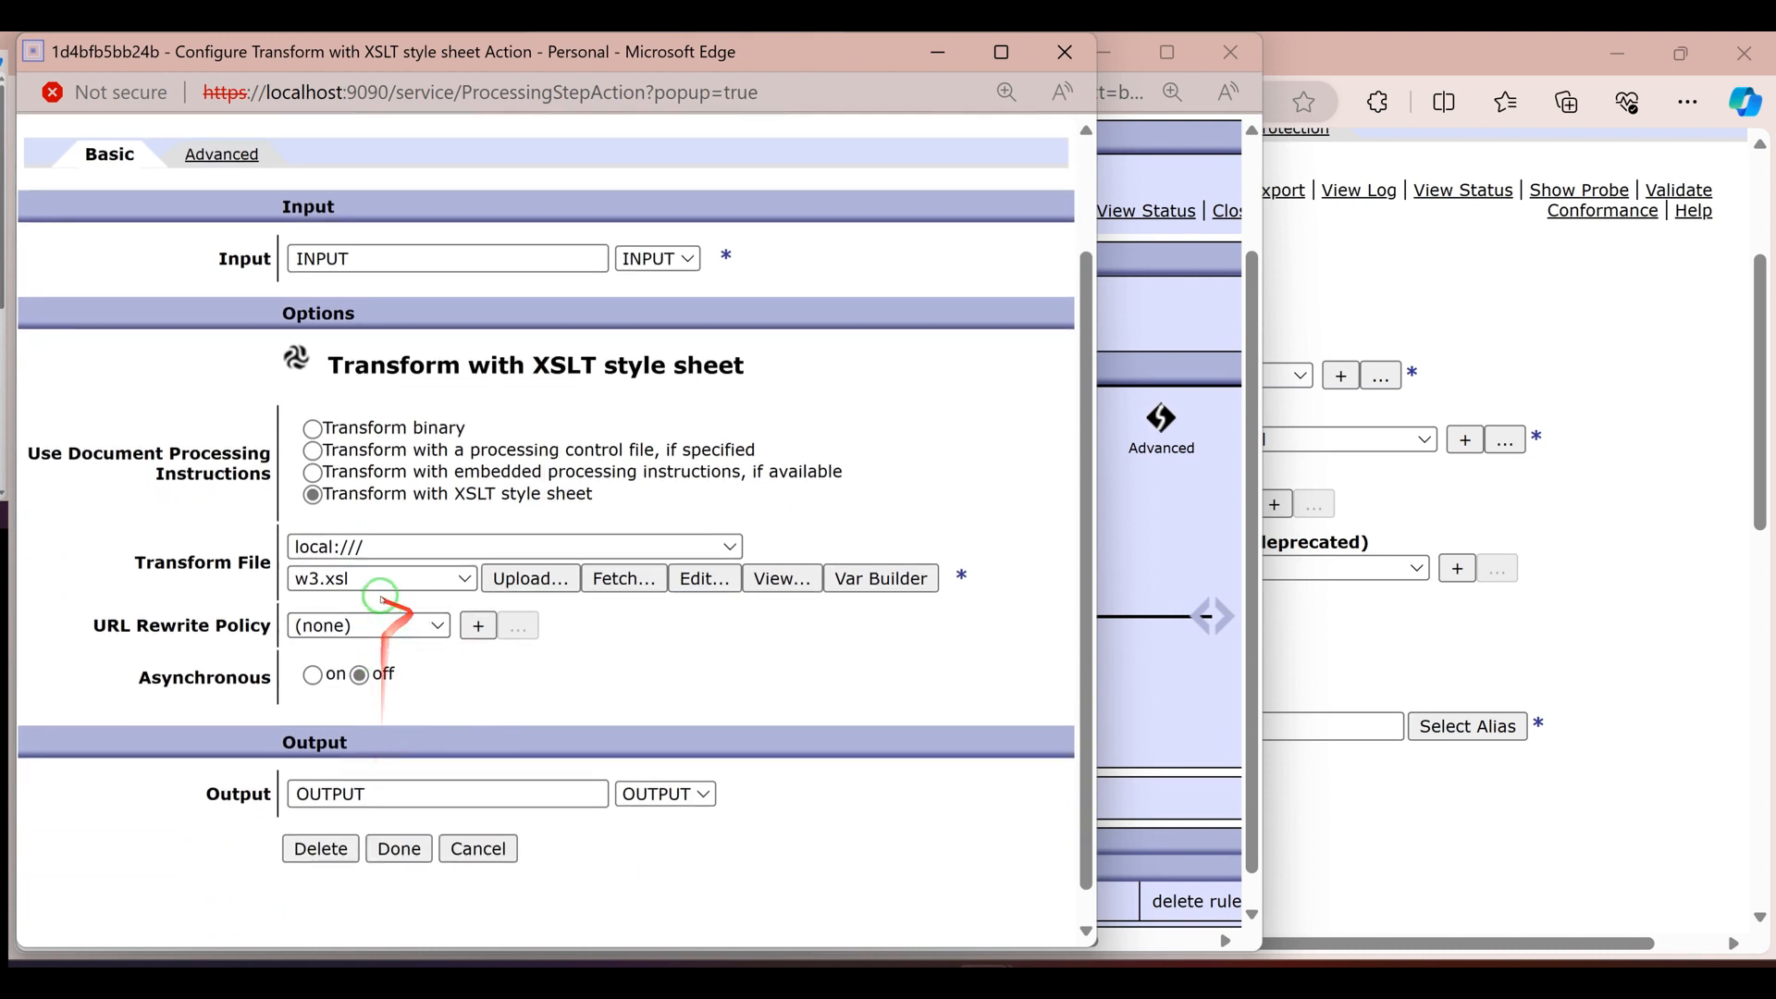
pyautogui.click(782, 579)
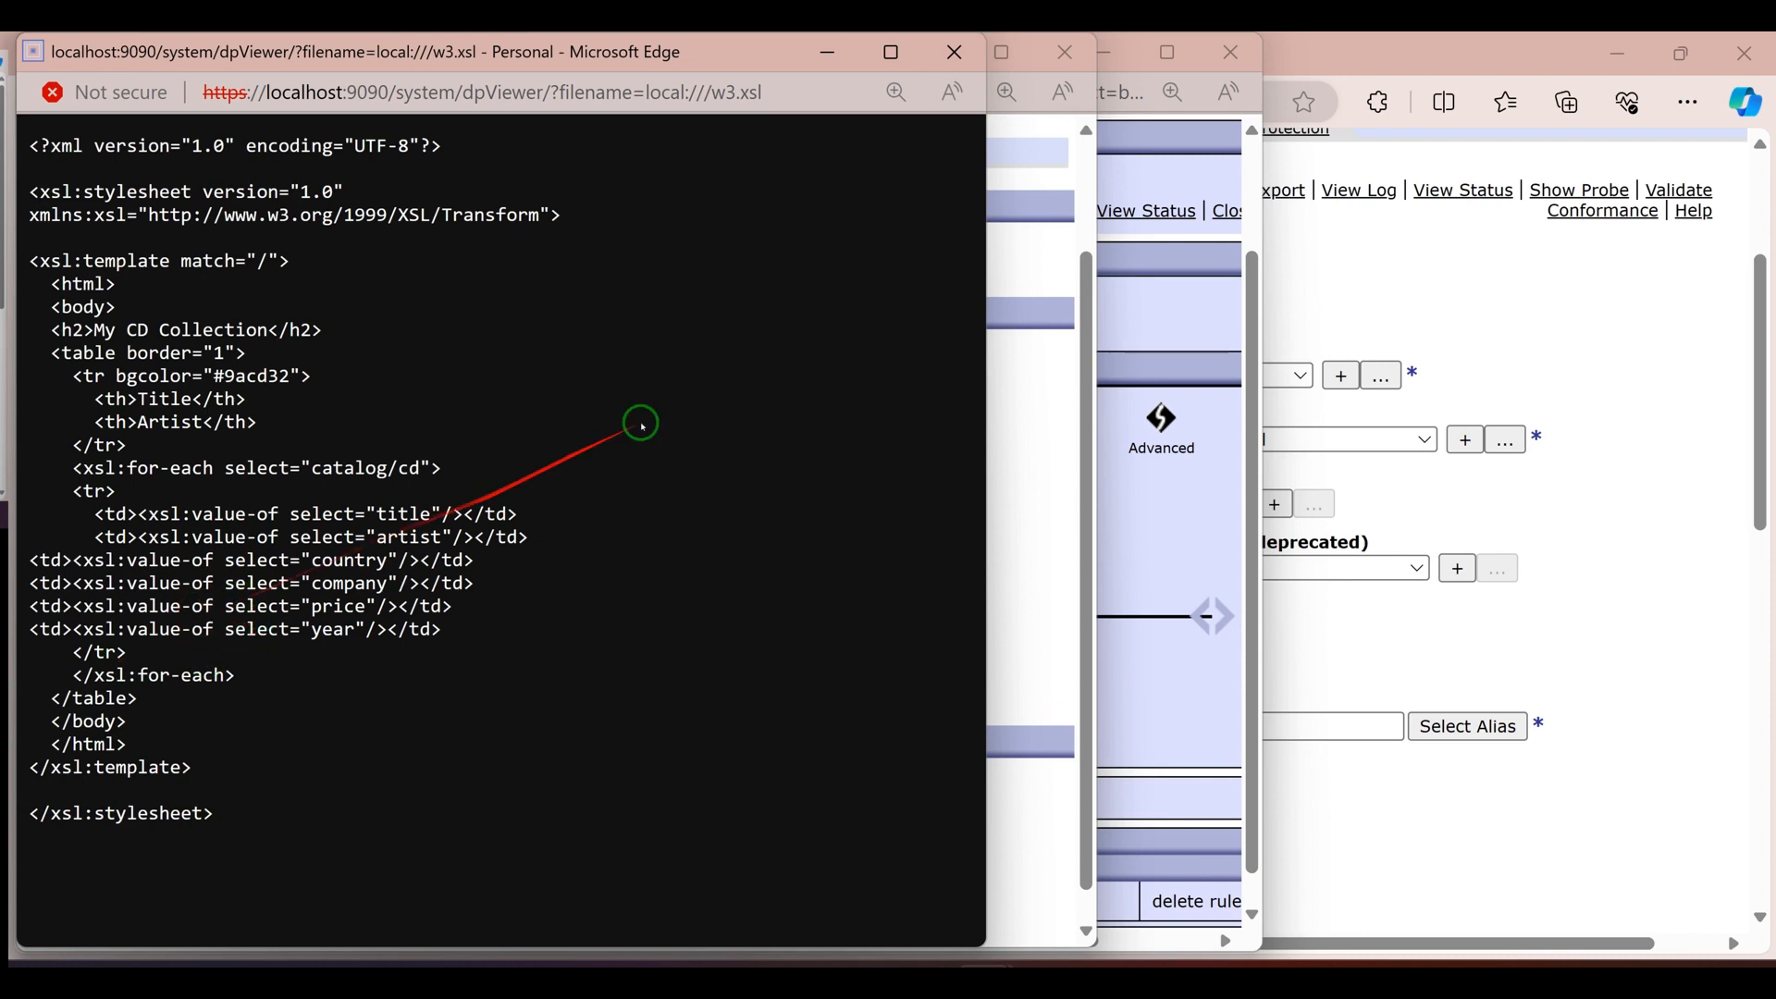
pyautogui.click(955, 52)
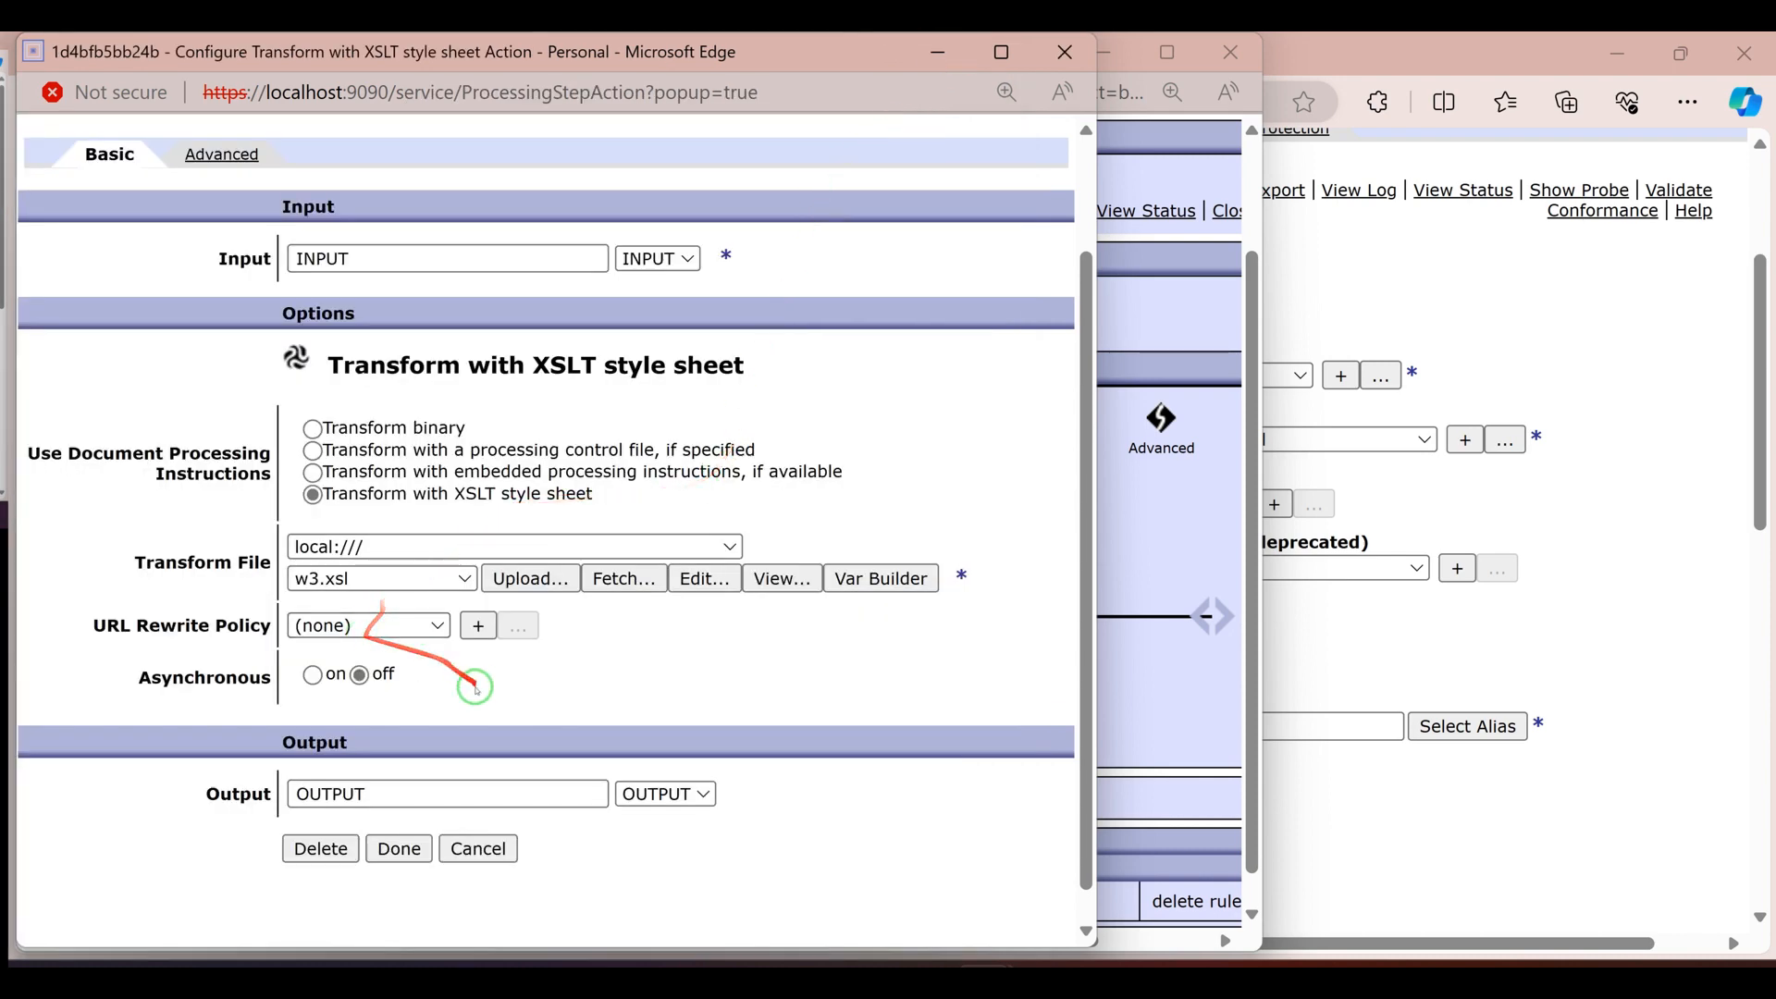
pyautogui.click(1065, 52)
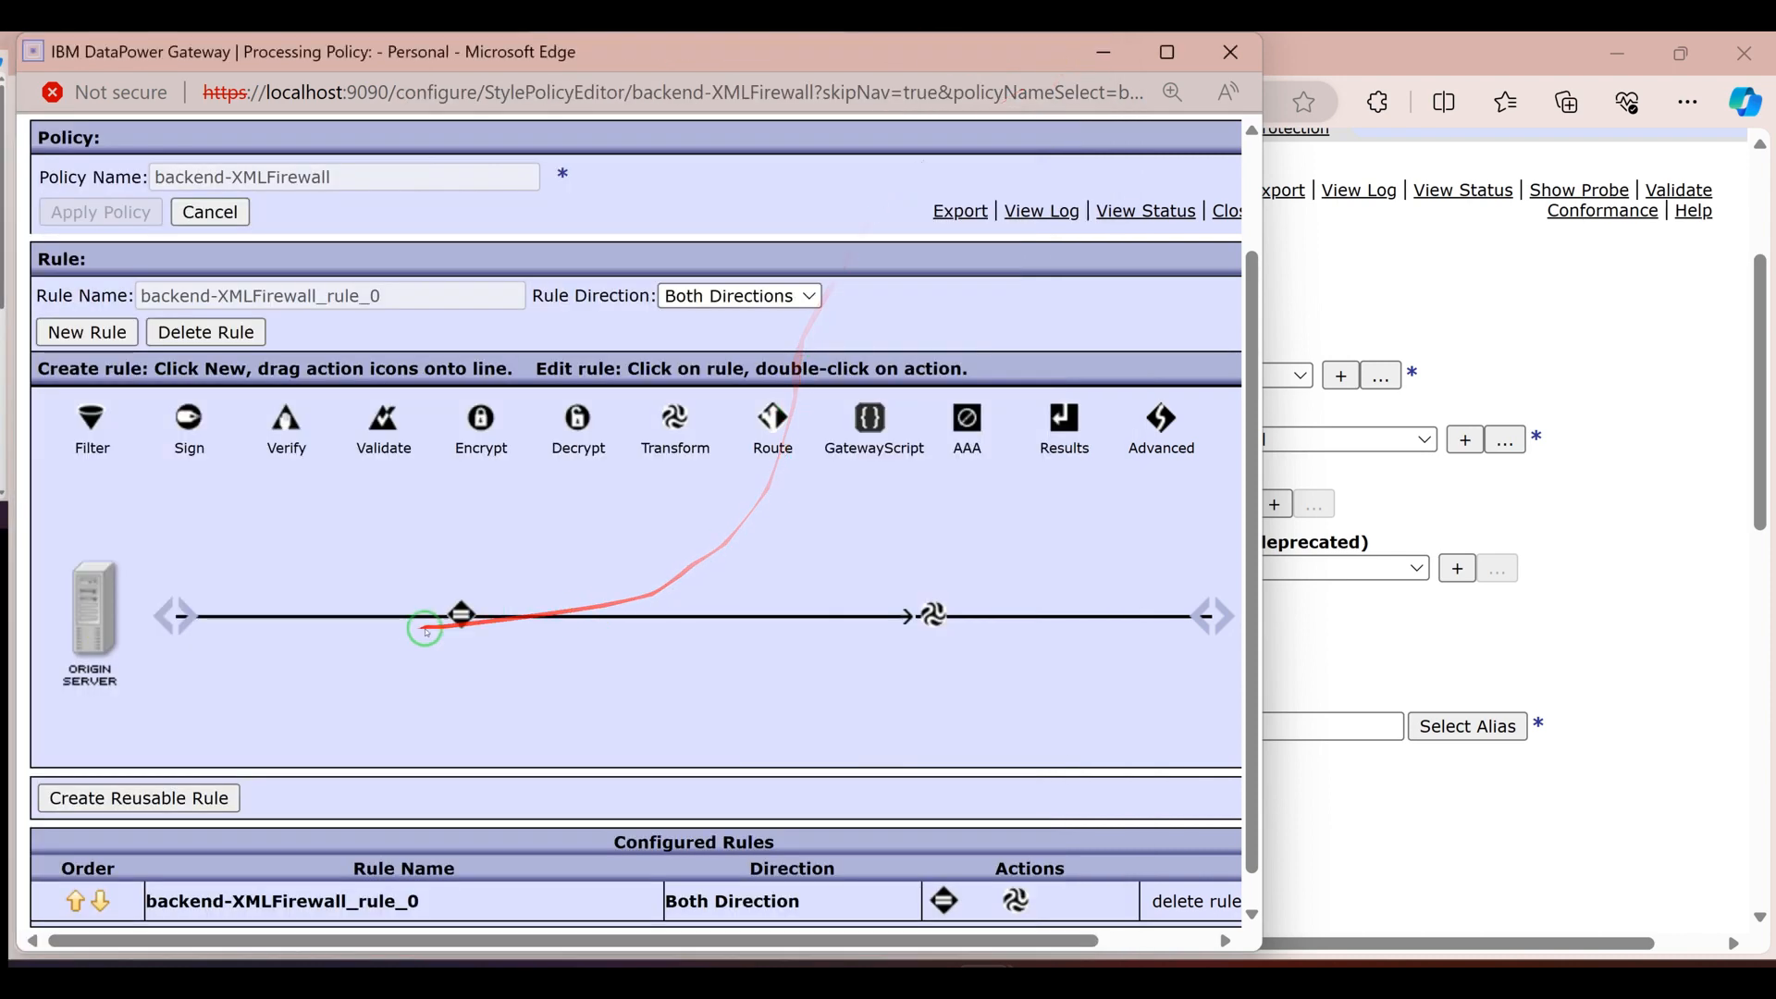
# Inspect the URL match defined in the Match action's backendMatchingRule and close the policy windows
pyautogui.doubleClick(462, 616)
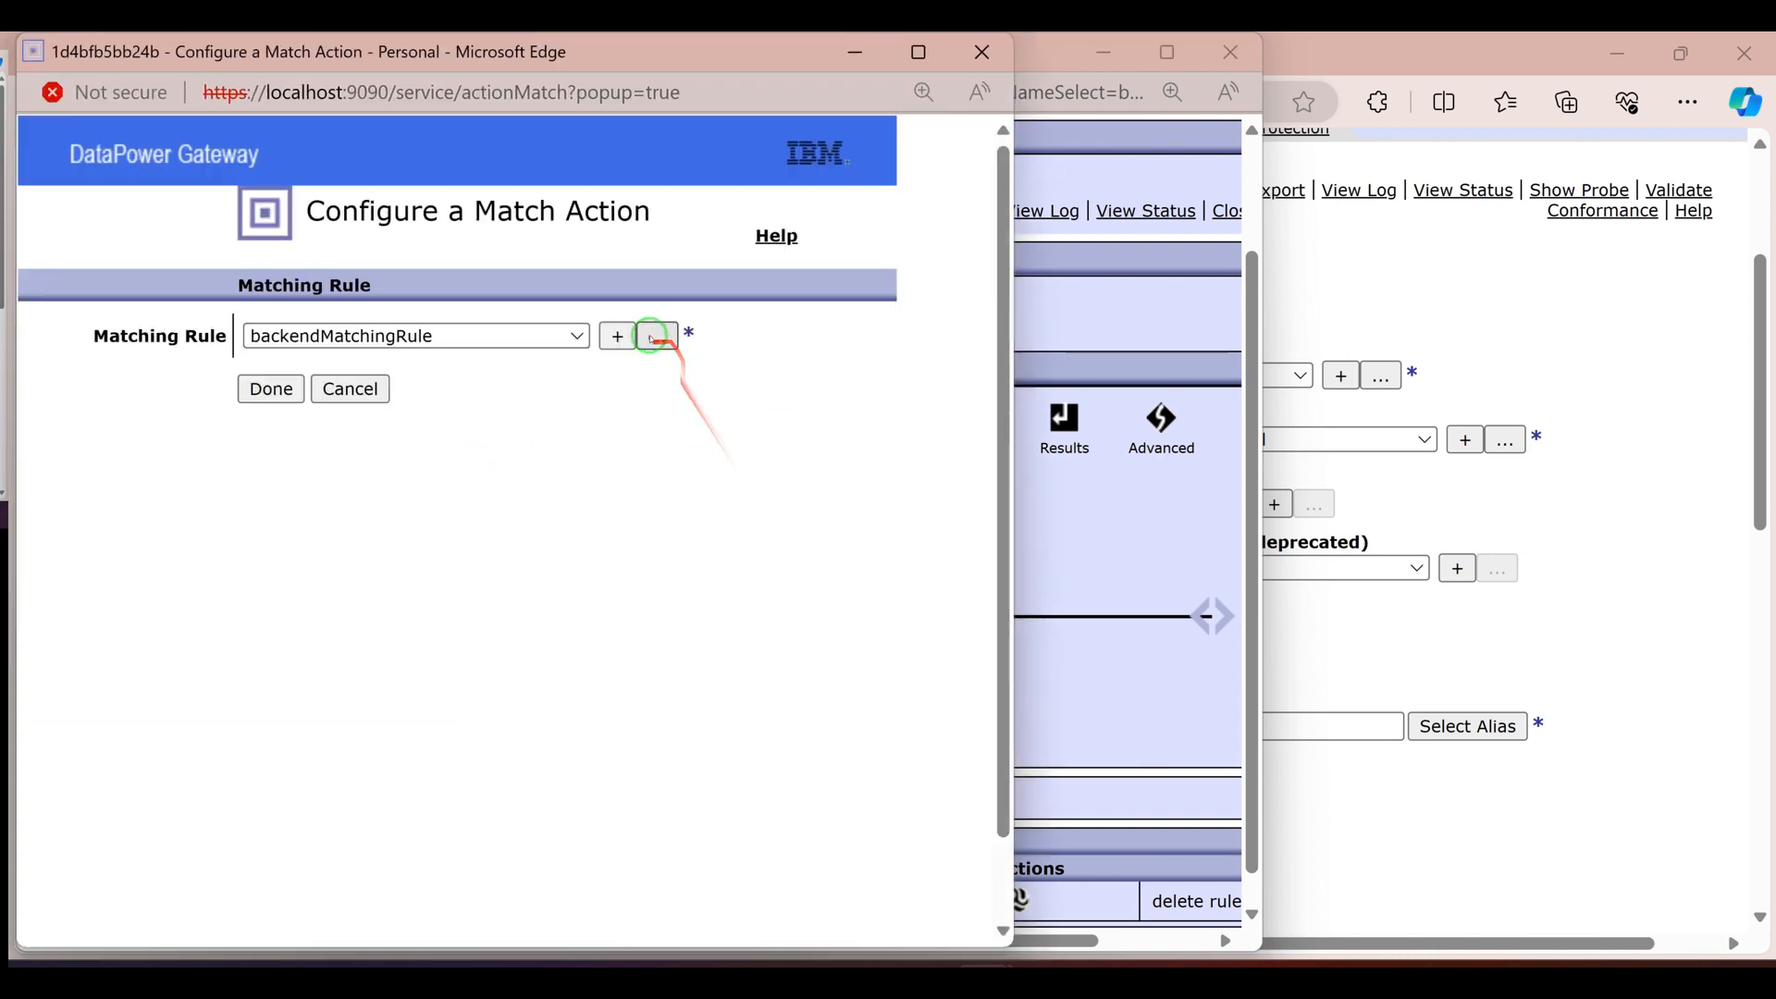
pyautogui.click(654, 337)
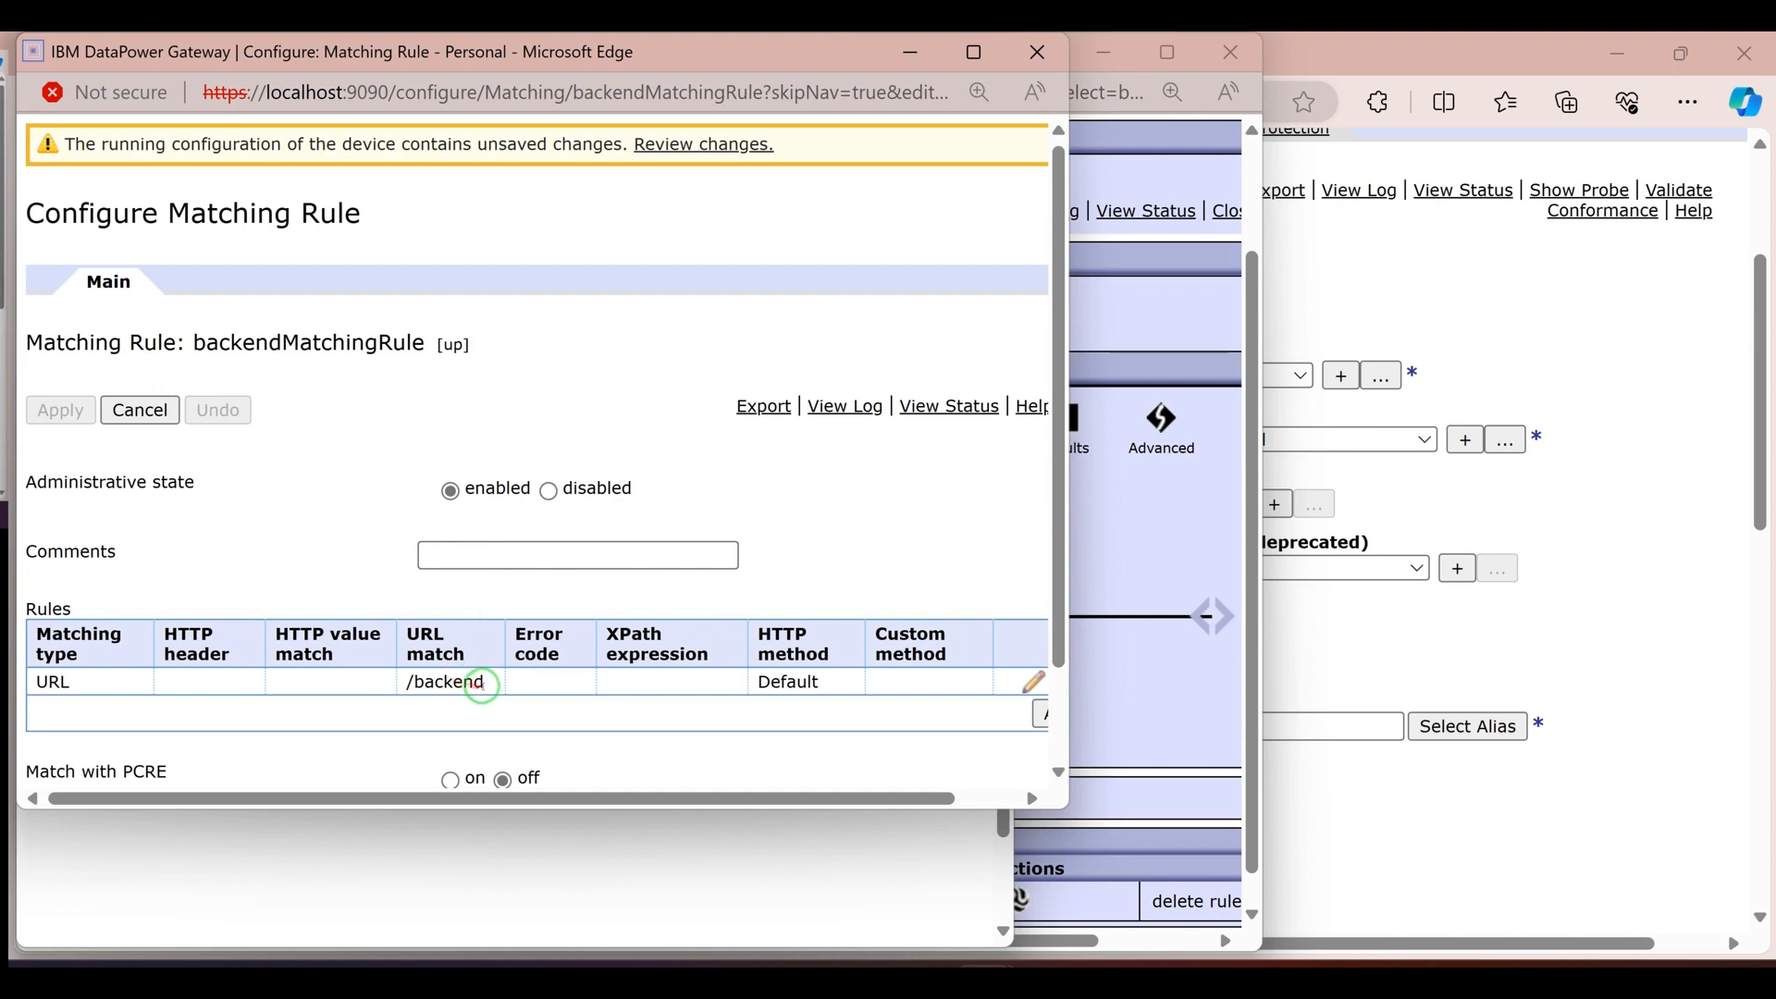
pyautogui.doubleClick(482, 686)
pyautogui.click(1037, 52)
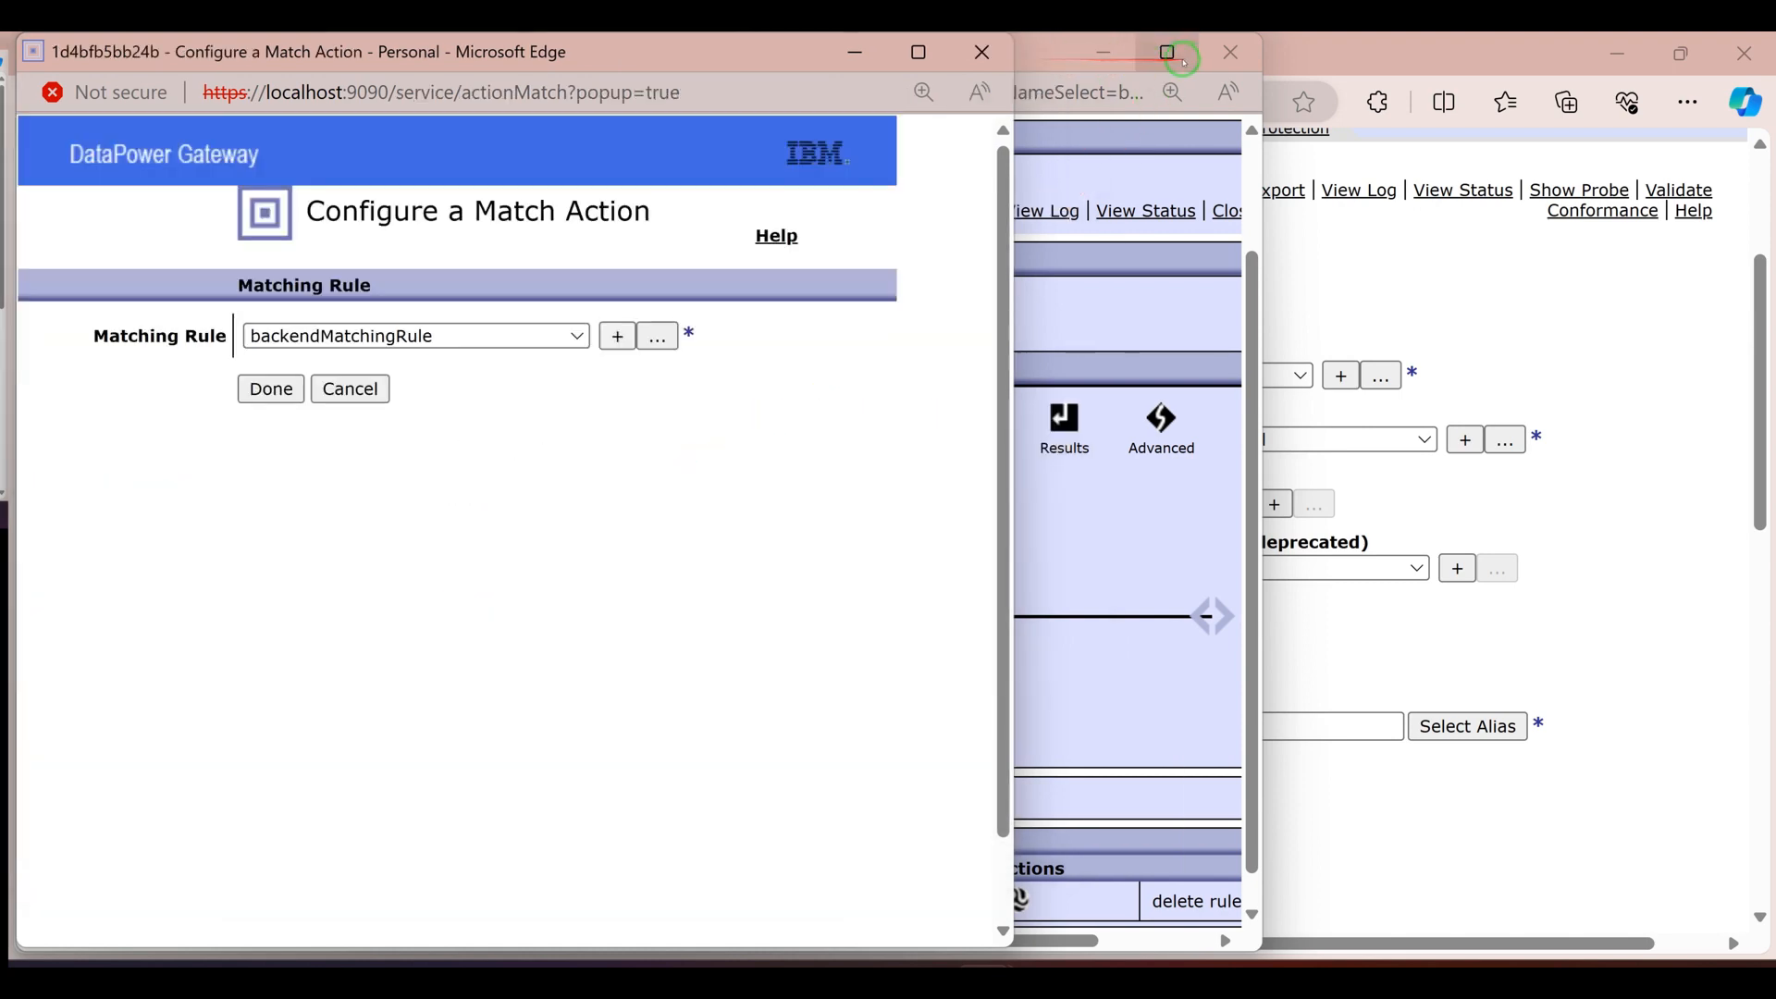
pyautogui.click(984, 53)
pyautogui.click(1221, 55)
# Review the front-end address, port and type settings of backend-XMLFirewall
pyautogui.scroll(-3, 1123, 622)
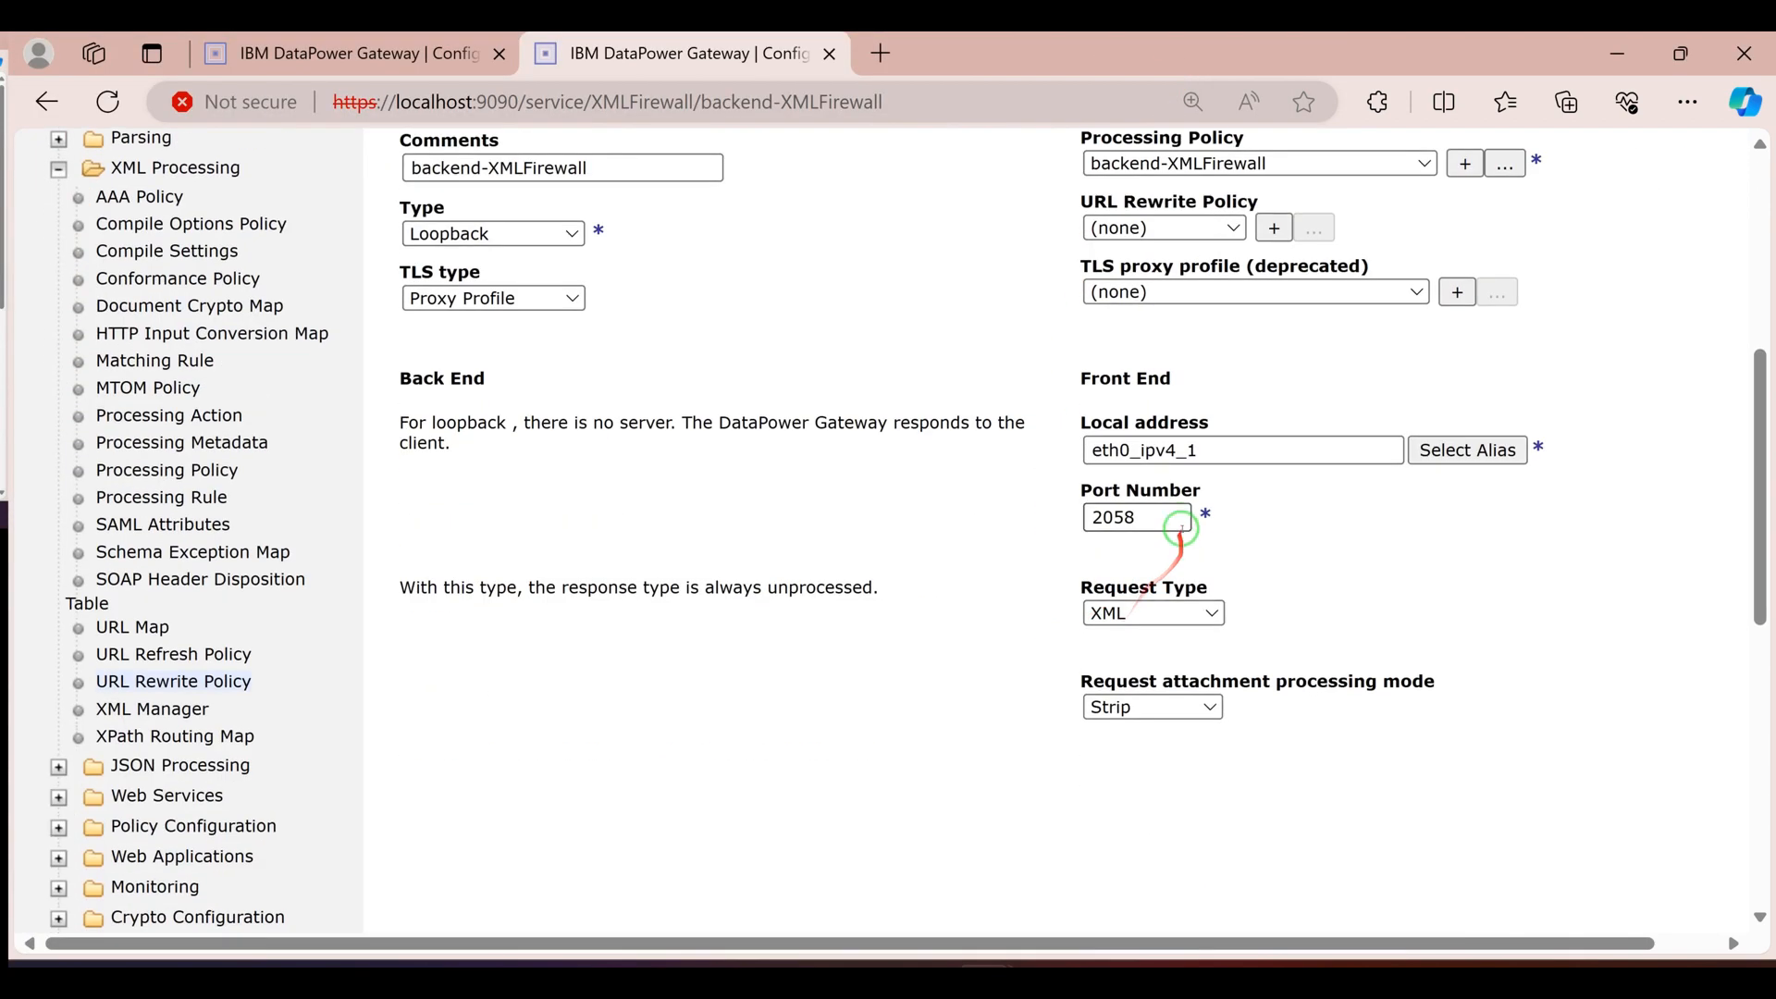
pyautogui.scroll(-2, 1181, 529)
pyautogui.scroll(5, 395, 425)
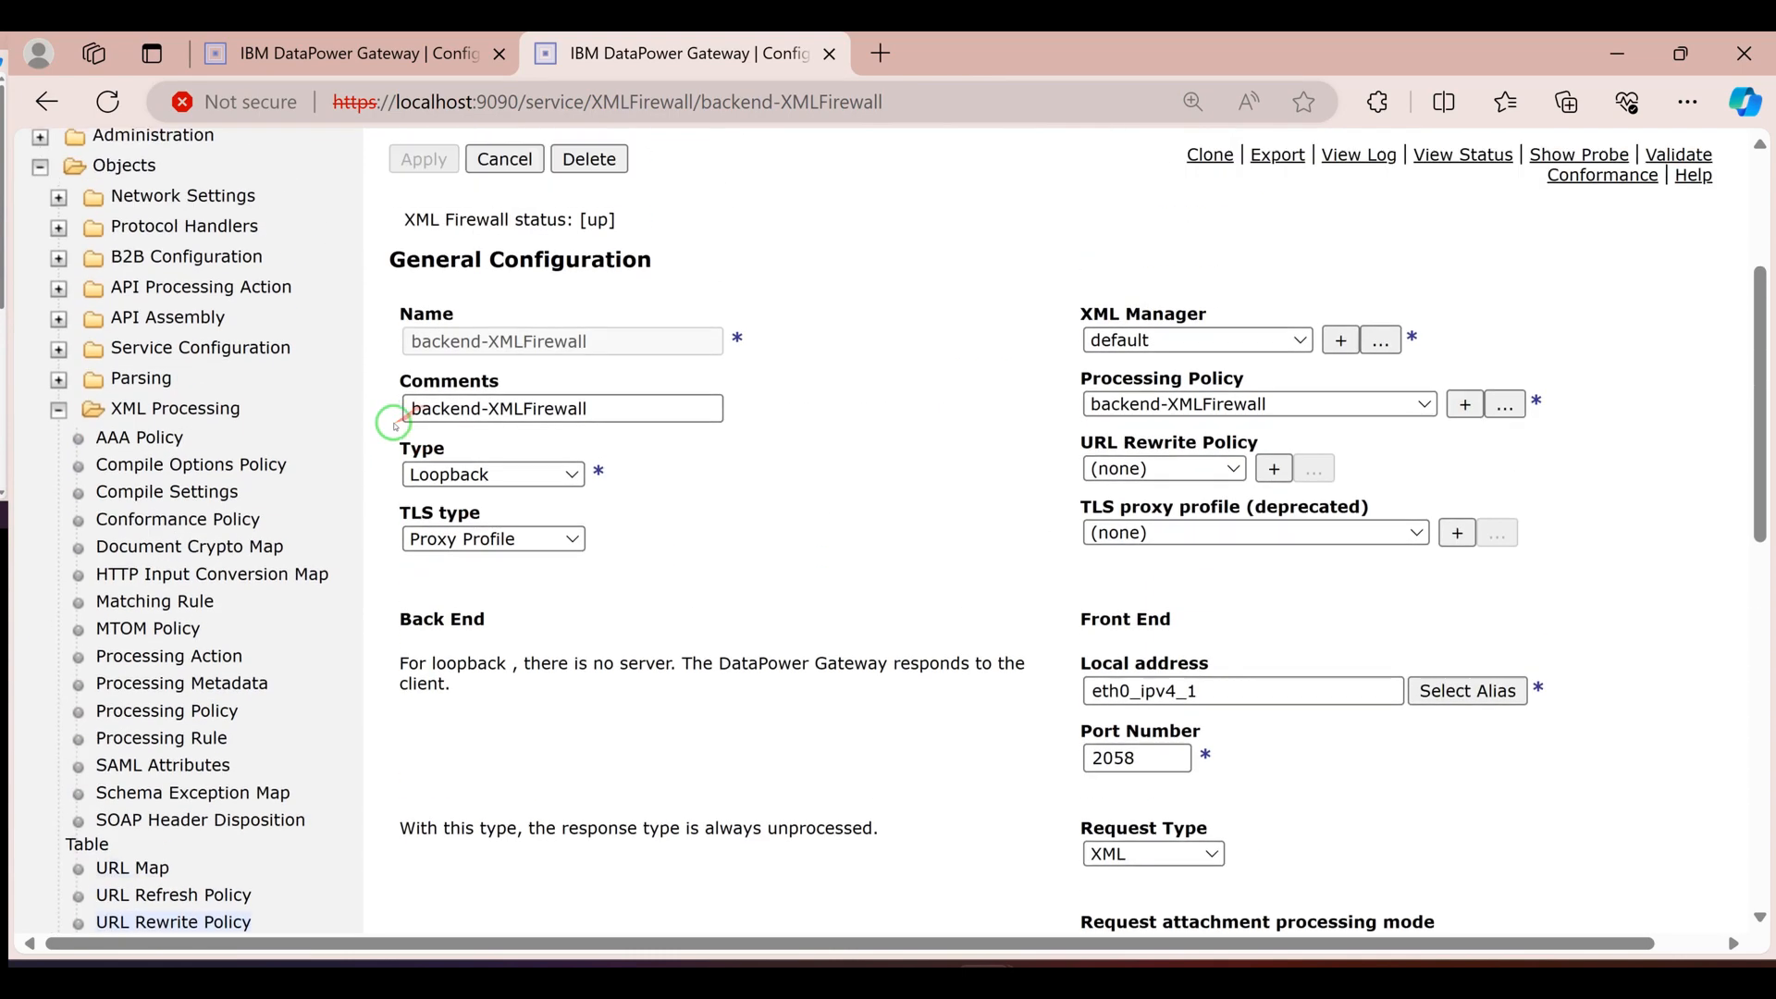
pyautogui.scroll(2, 395, 425)
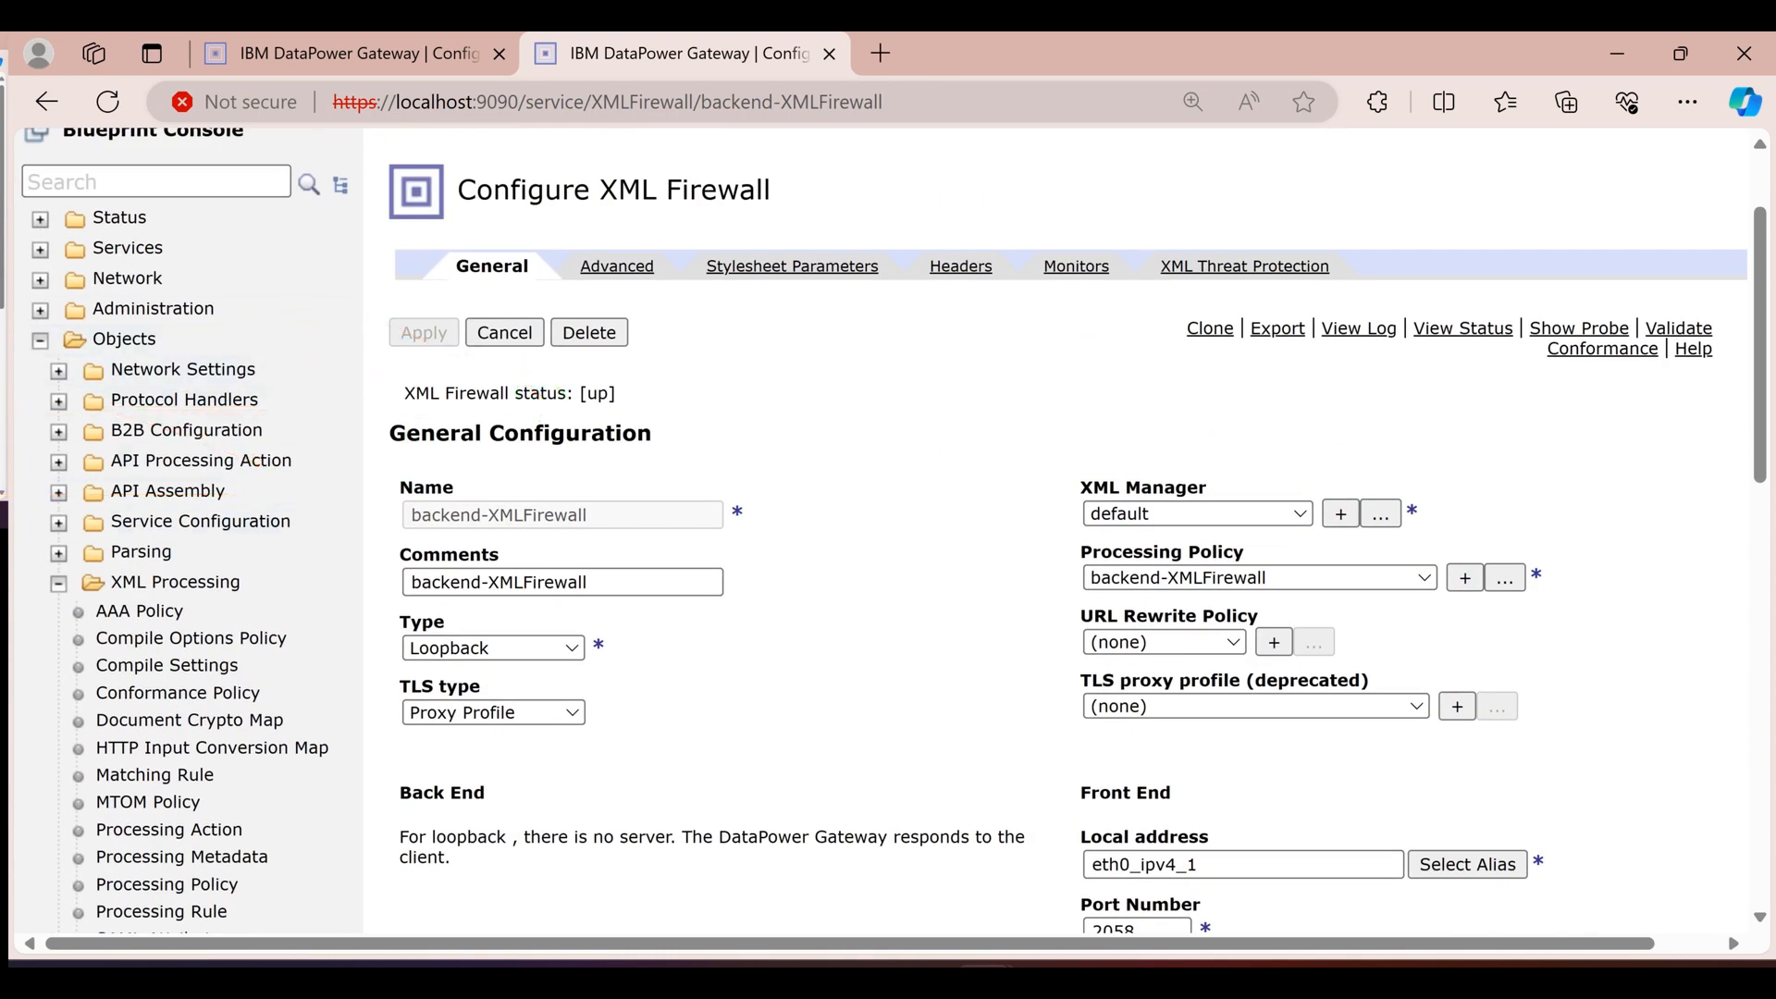
pyautogui.hotkey('alt', 'Tab')
pyautogui.scroll(5, 283, 433)
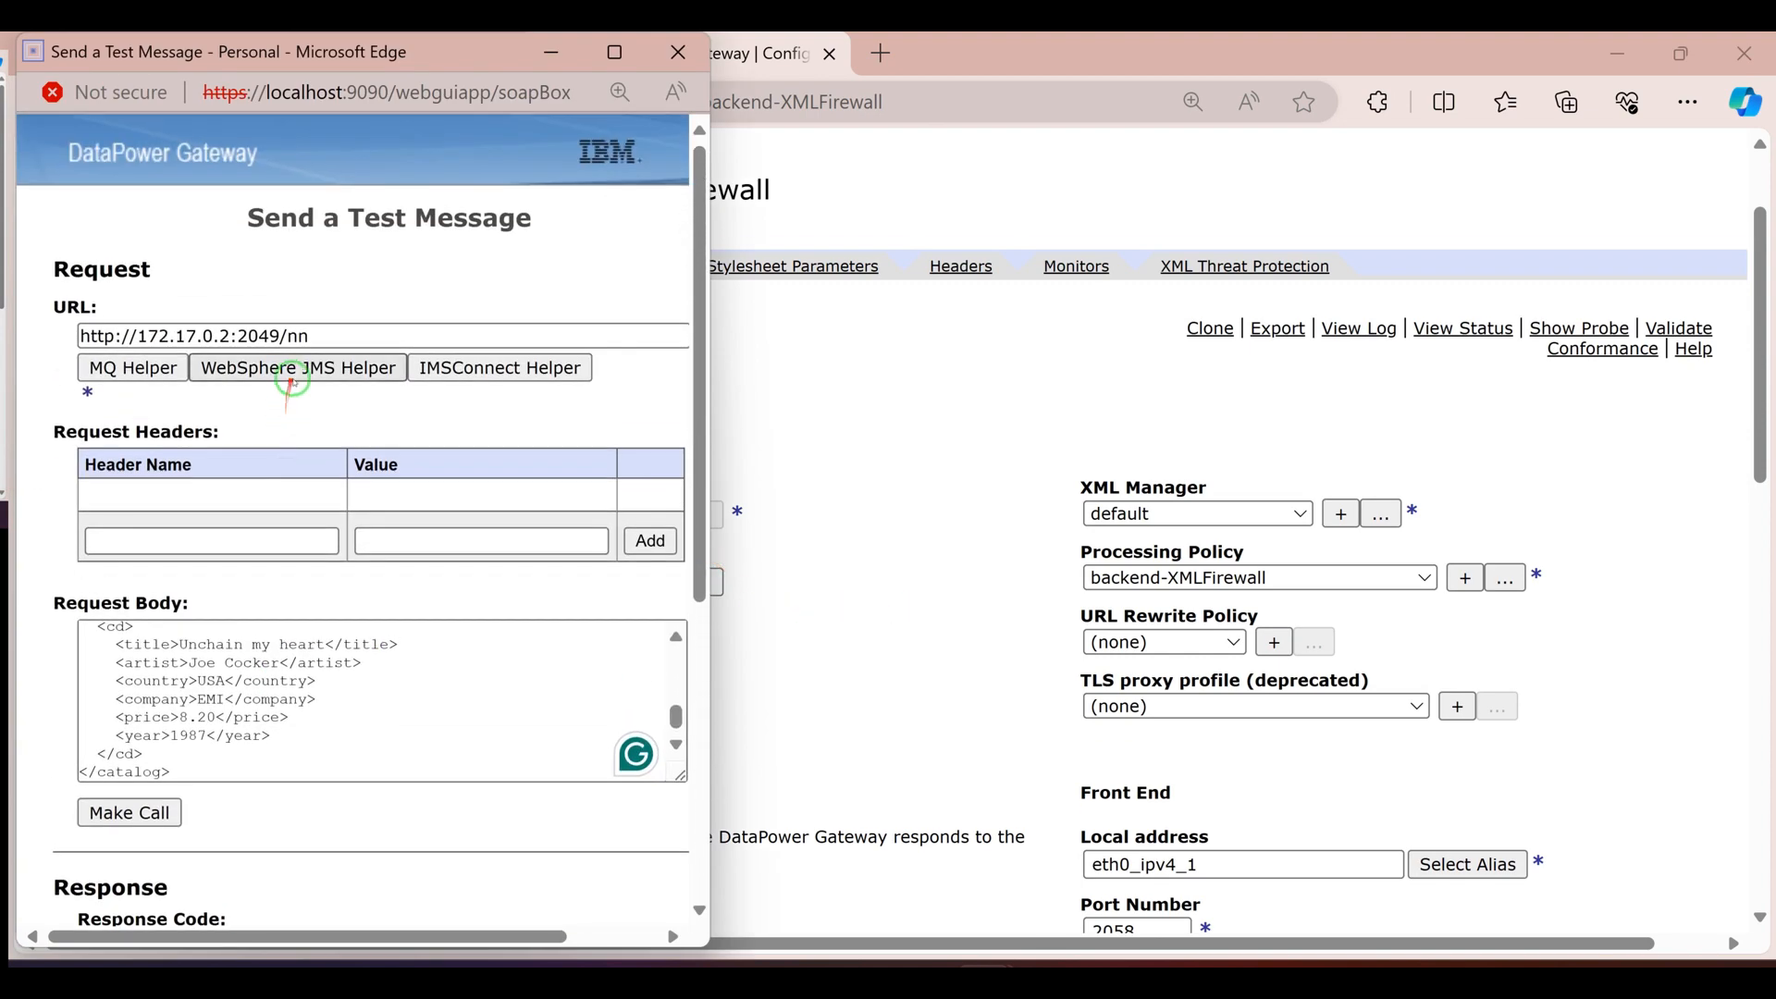
pyautogui.click(315, 335)
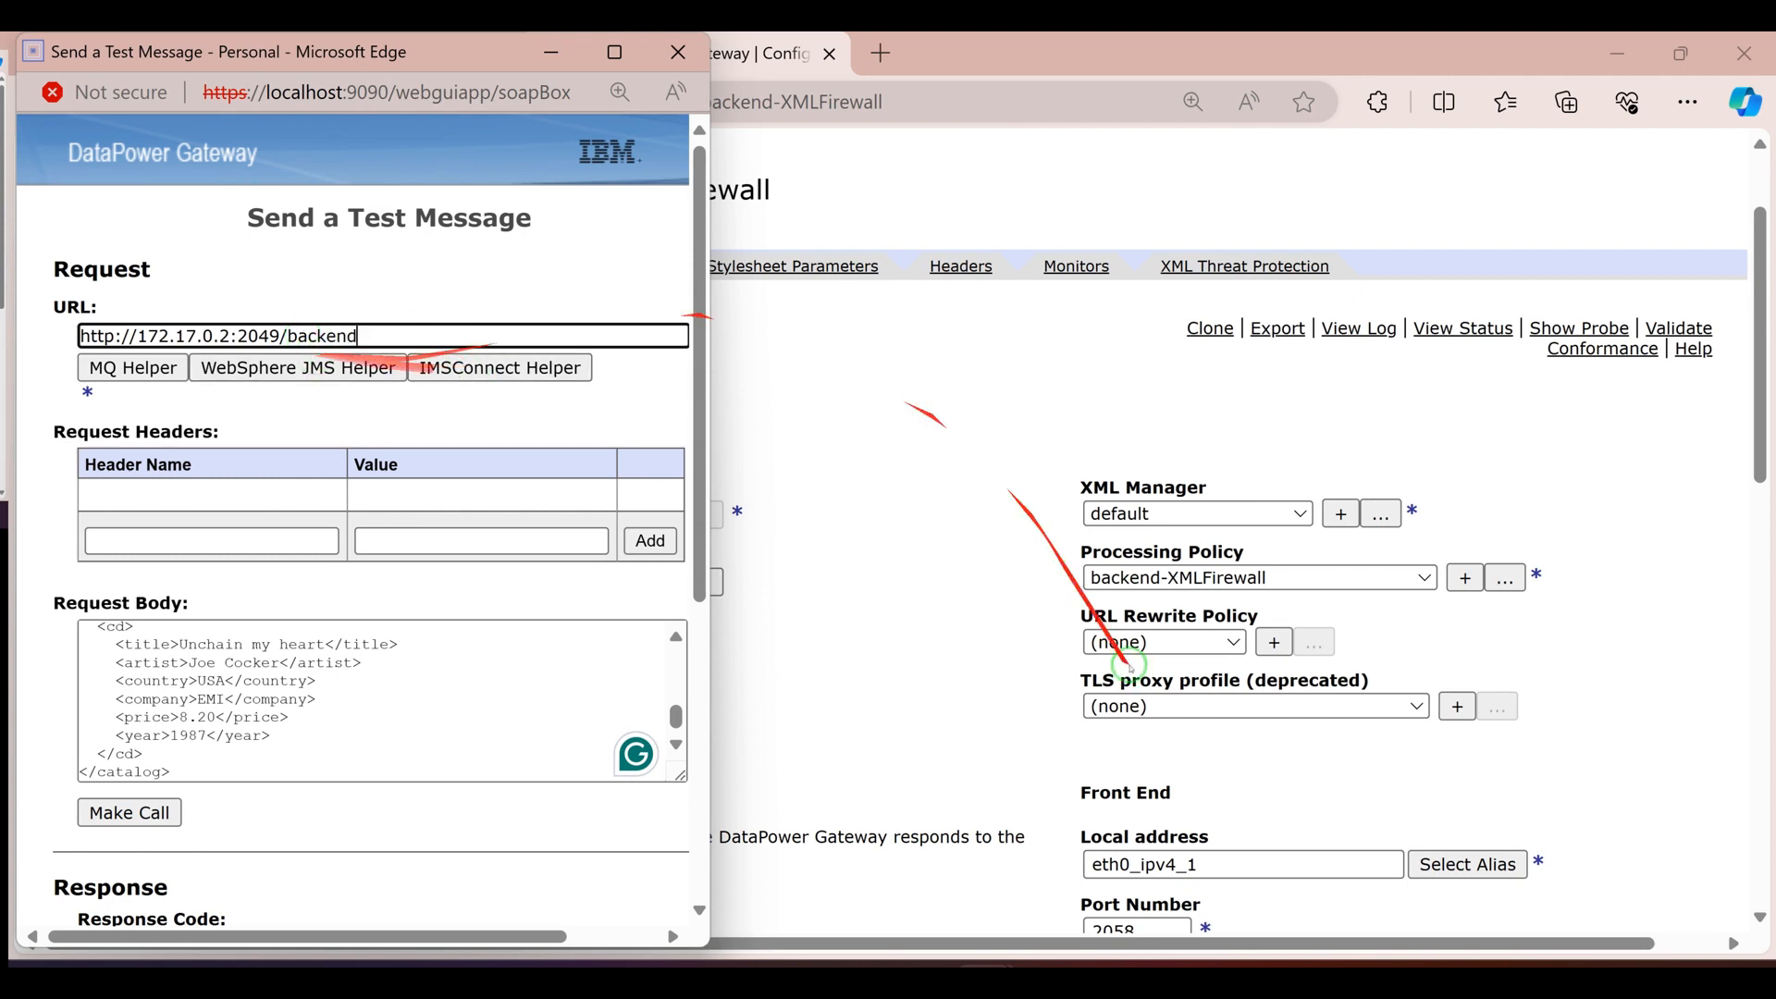
pyautogui.scroll(-4, 1194, 574)
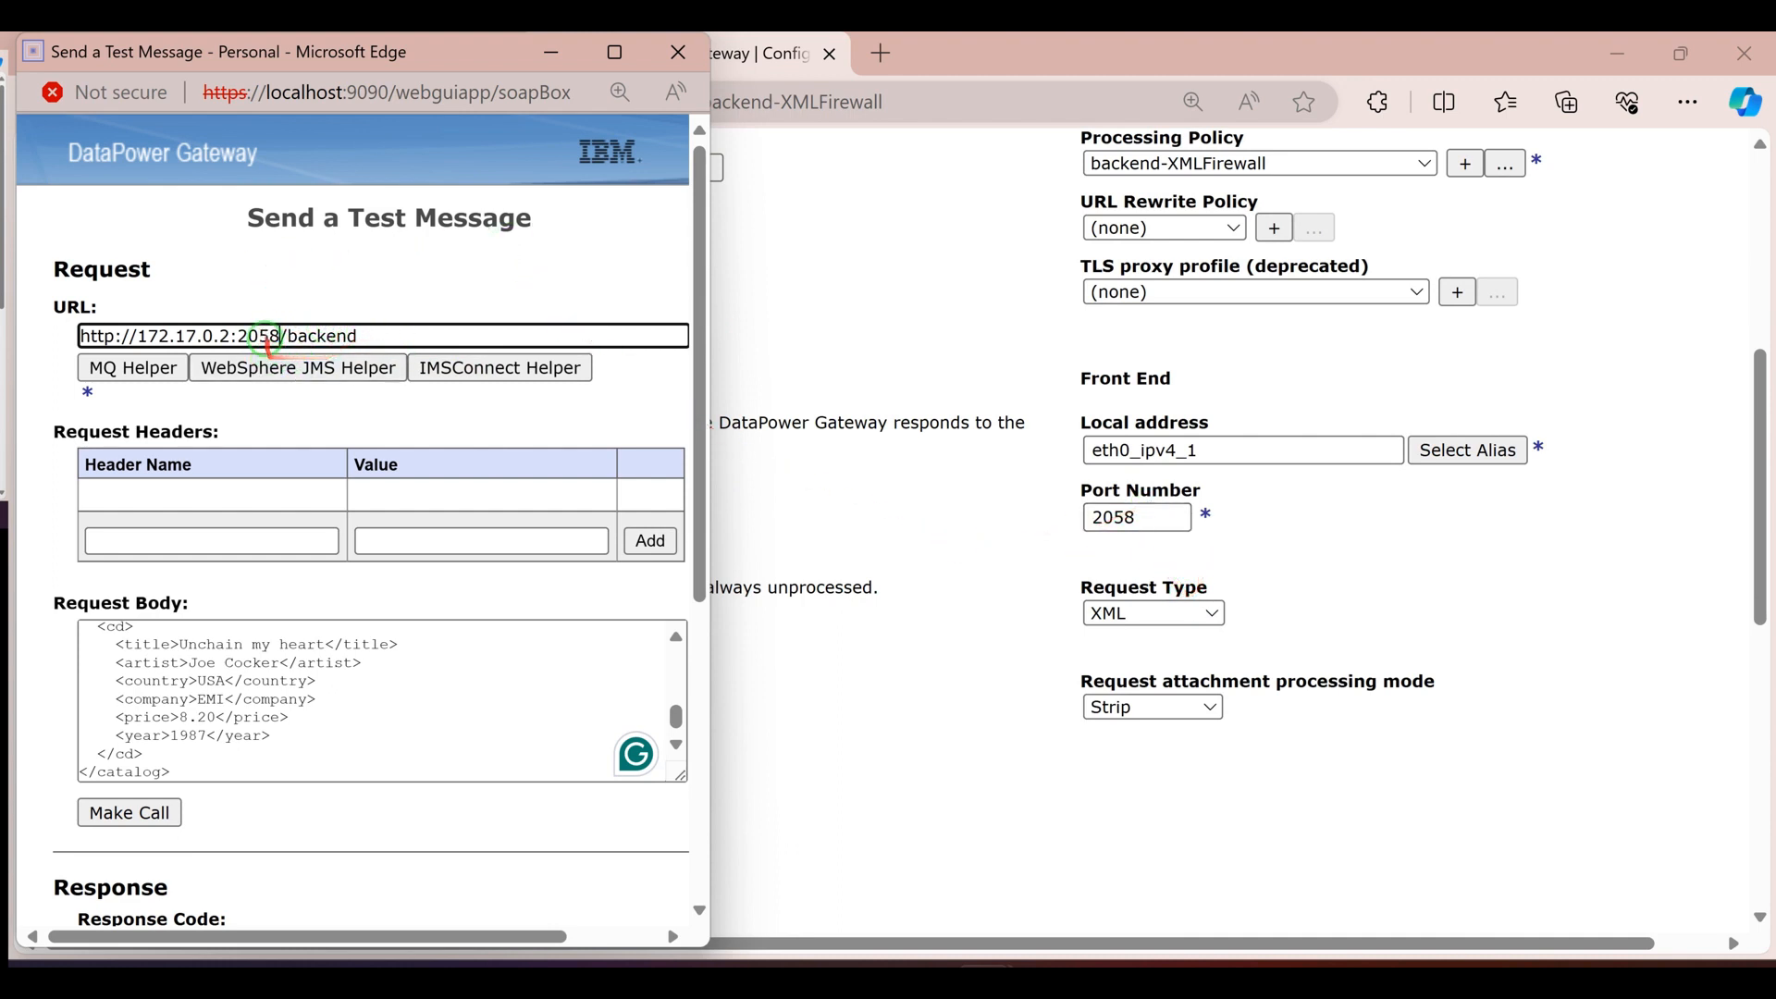
# Send the test message, examine the HTML in the response body, and close the test window
pyautogui.scroll(-3, 278, 350)
pyautogui.click(129, 537)
pyautogui.scroll(-7, 237, 636)
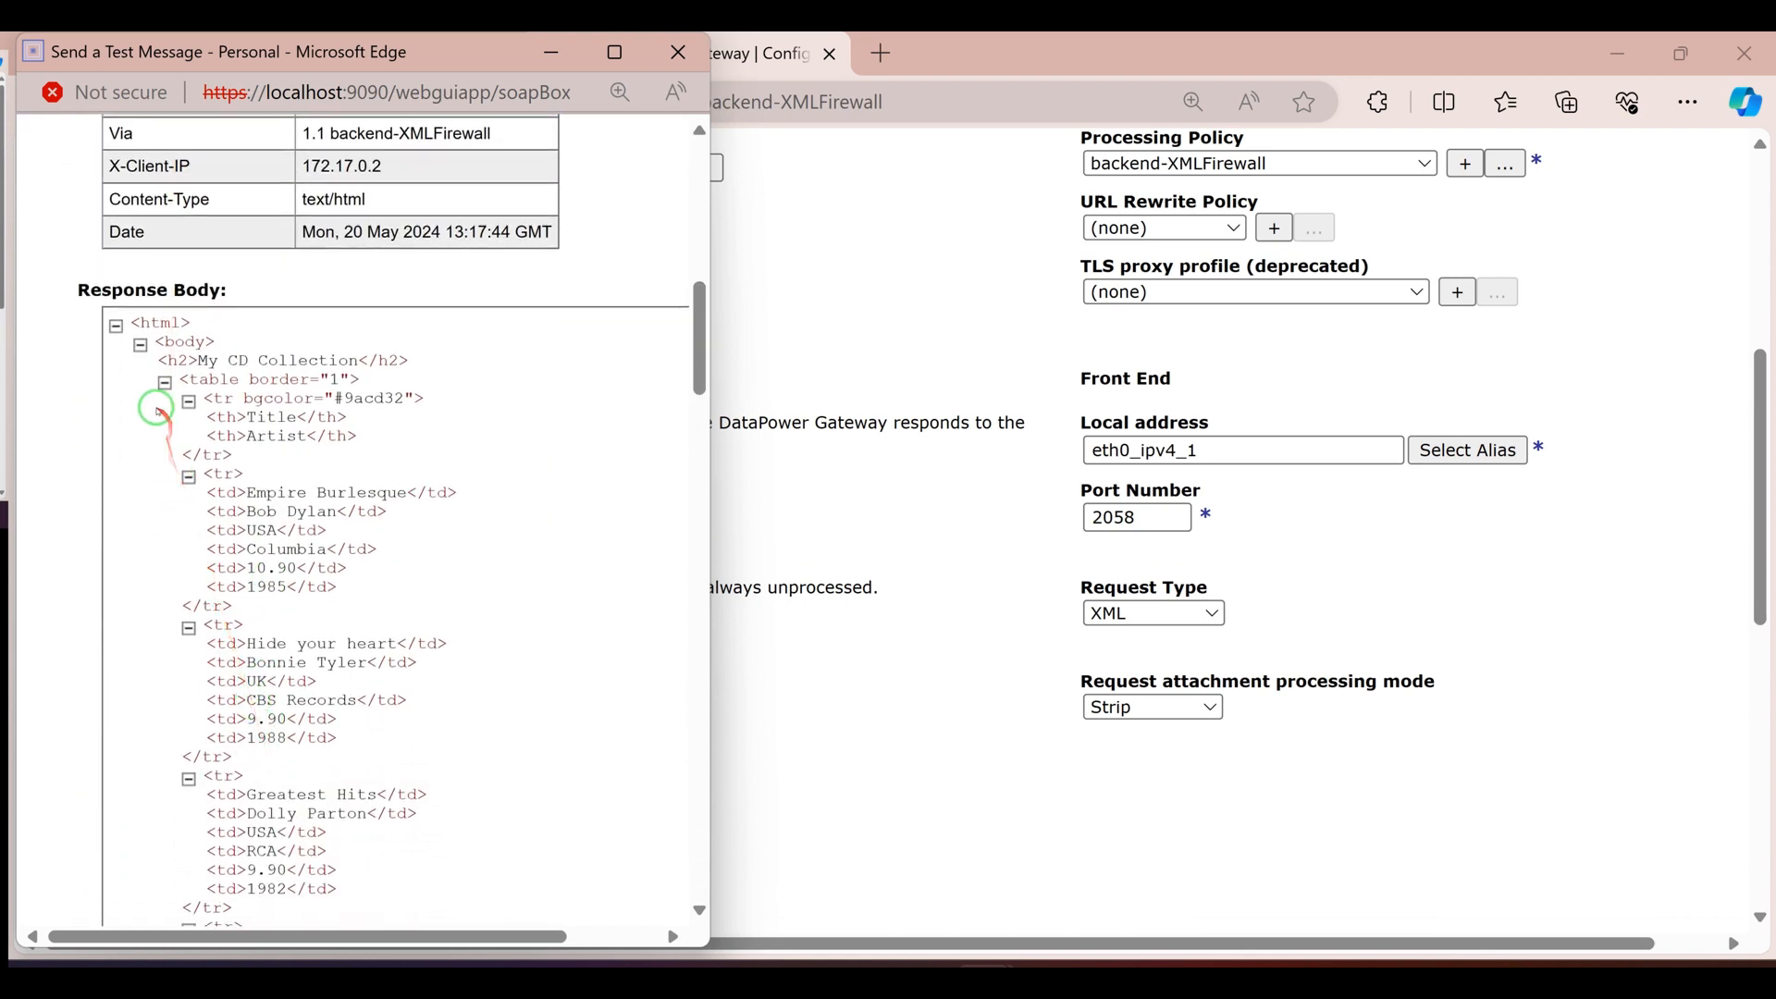
pyautogui.moveTo(158, 360); pyautogui.dragTo(277, 889)
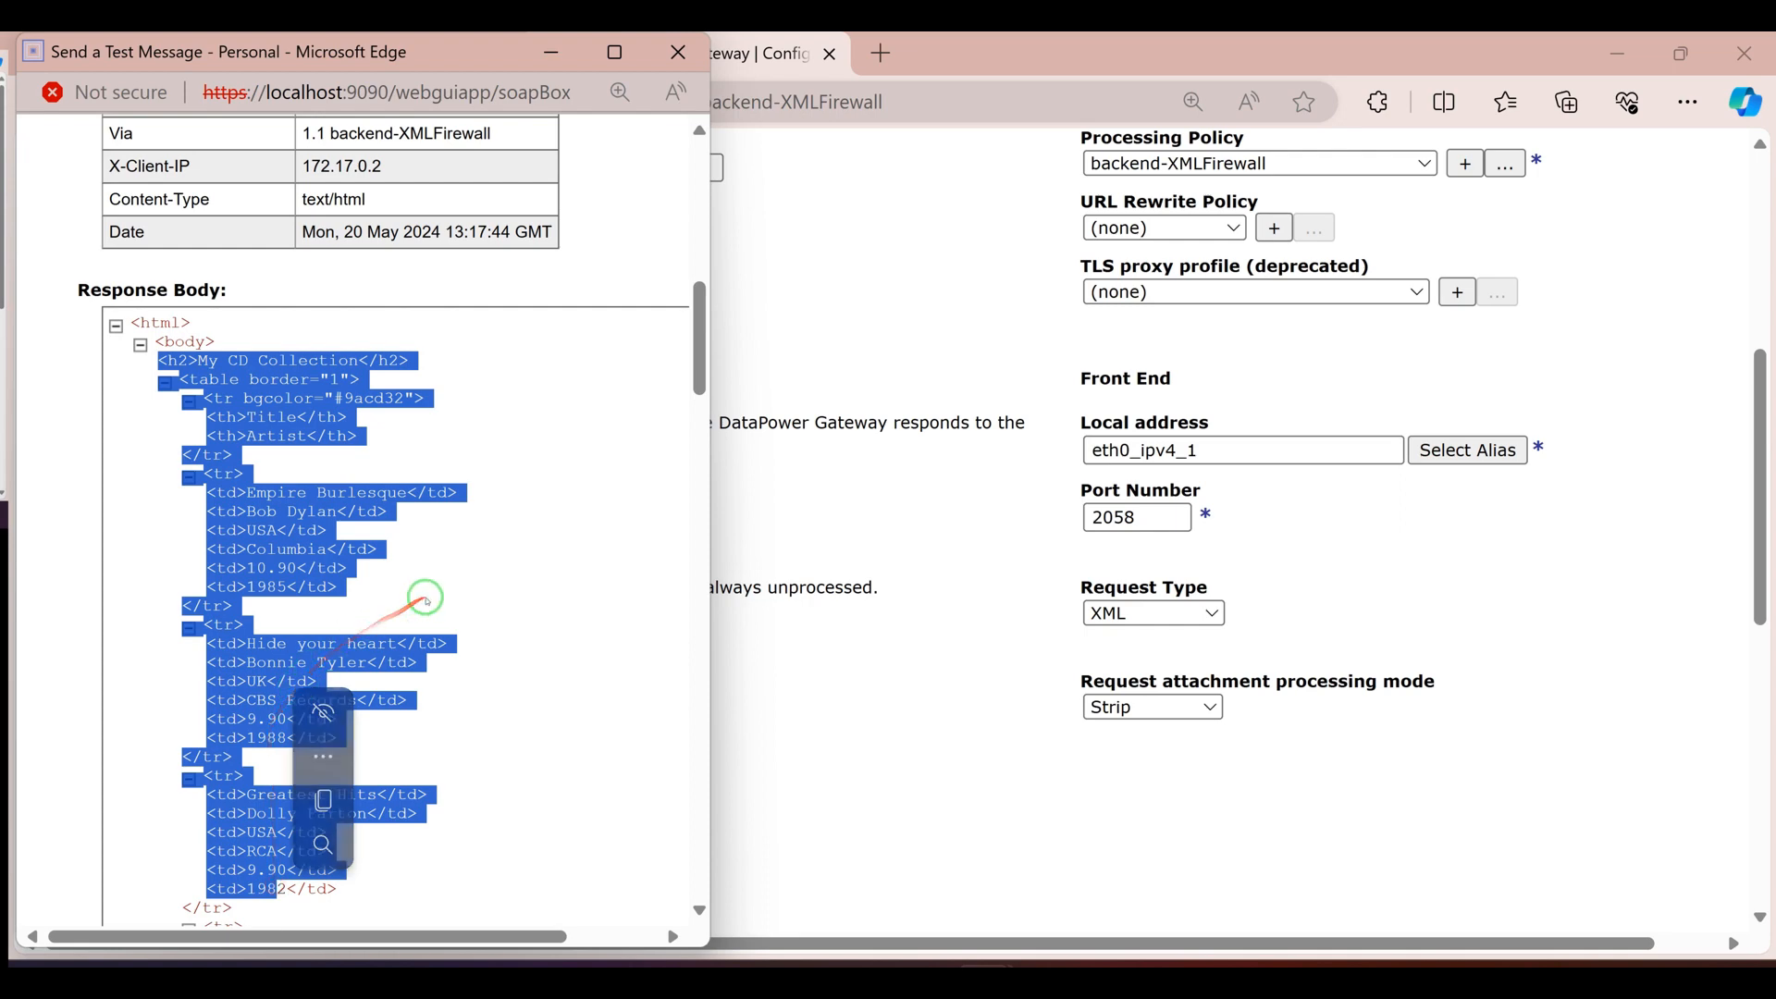
pyautogui.click(678, 52)
# Start a new advanced XML Firewall in the first browser tab, entering StaticBackEndexample-XML _Firewall as both its name and comments
pyautogui.click(294, 68)
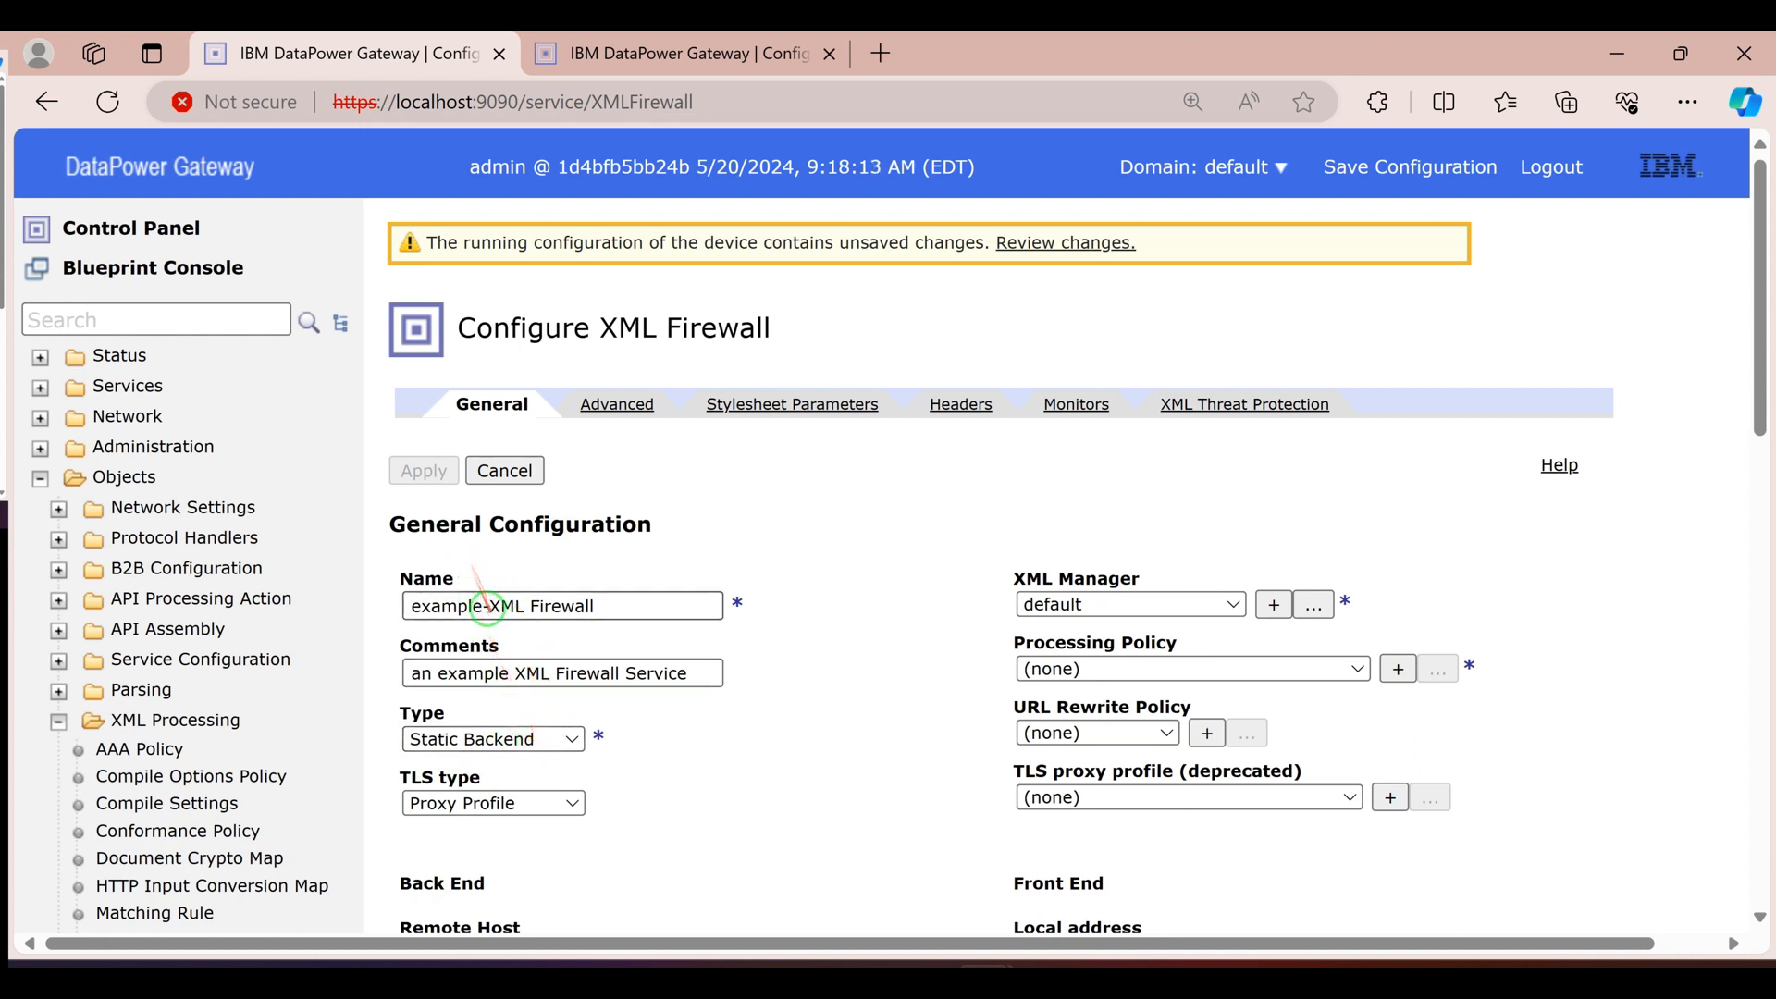
pyautogui.click(414, 605)
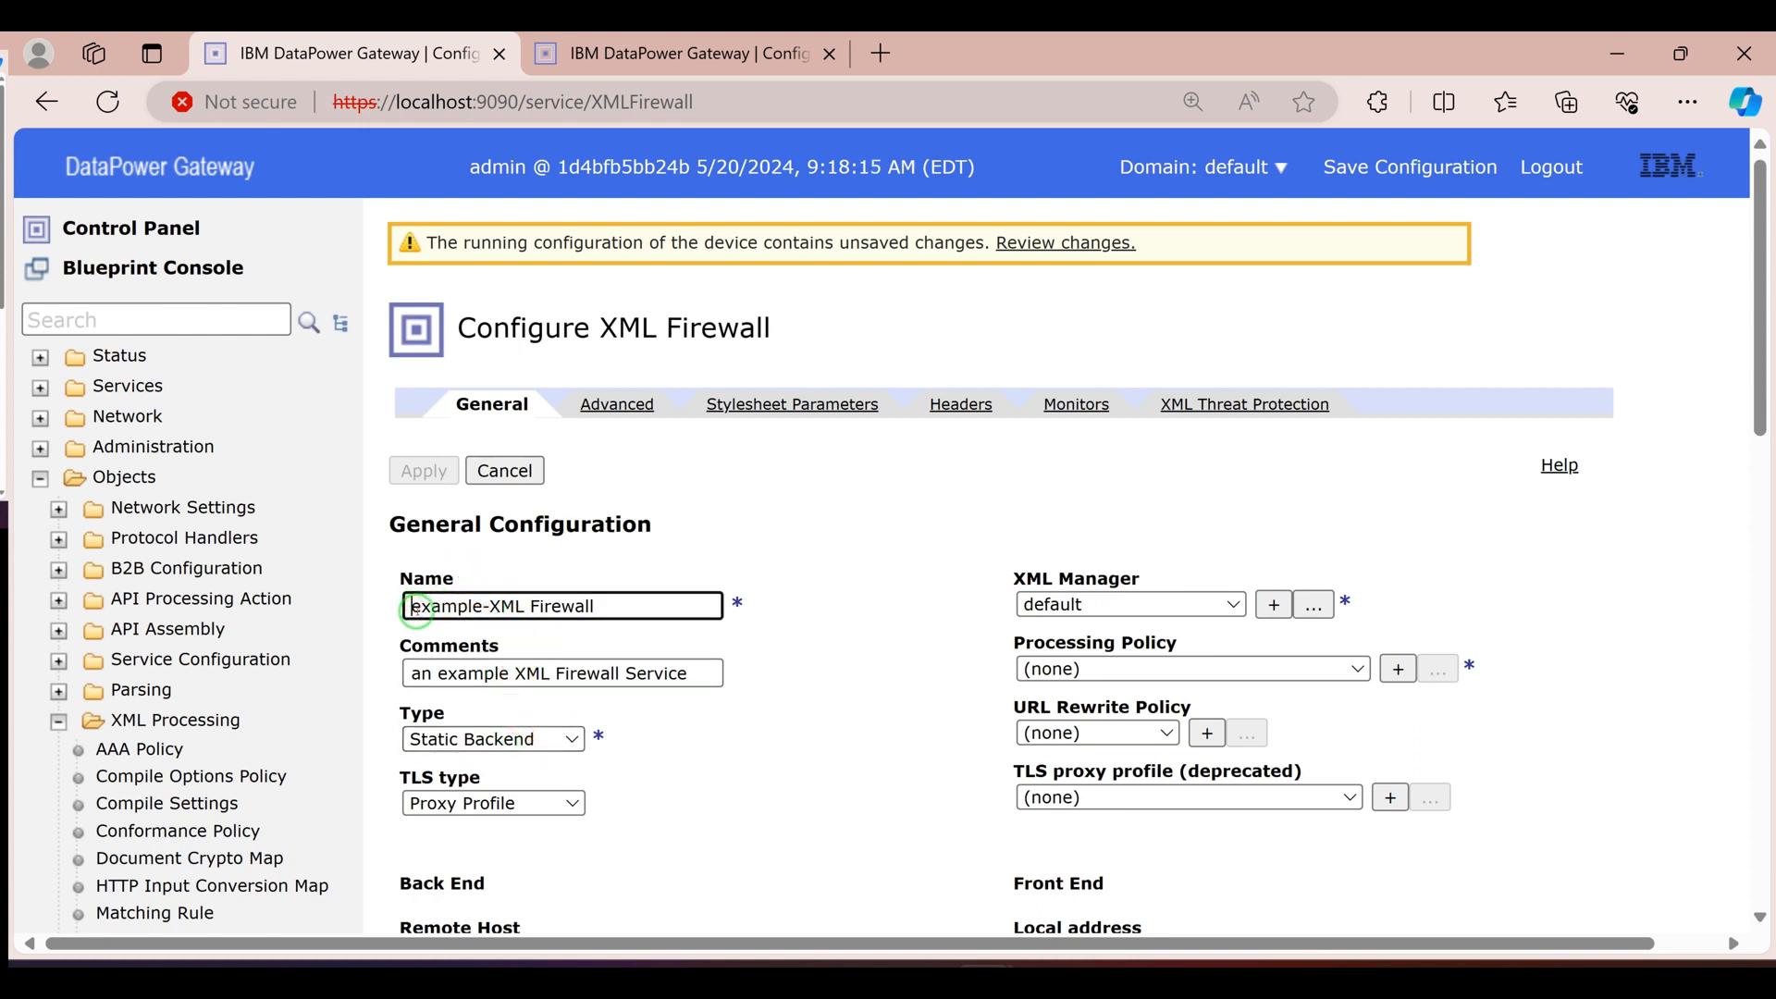
pyautogui.write('StaticBackEnd')
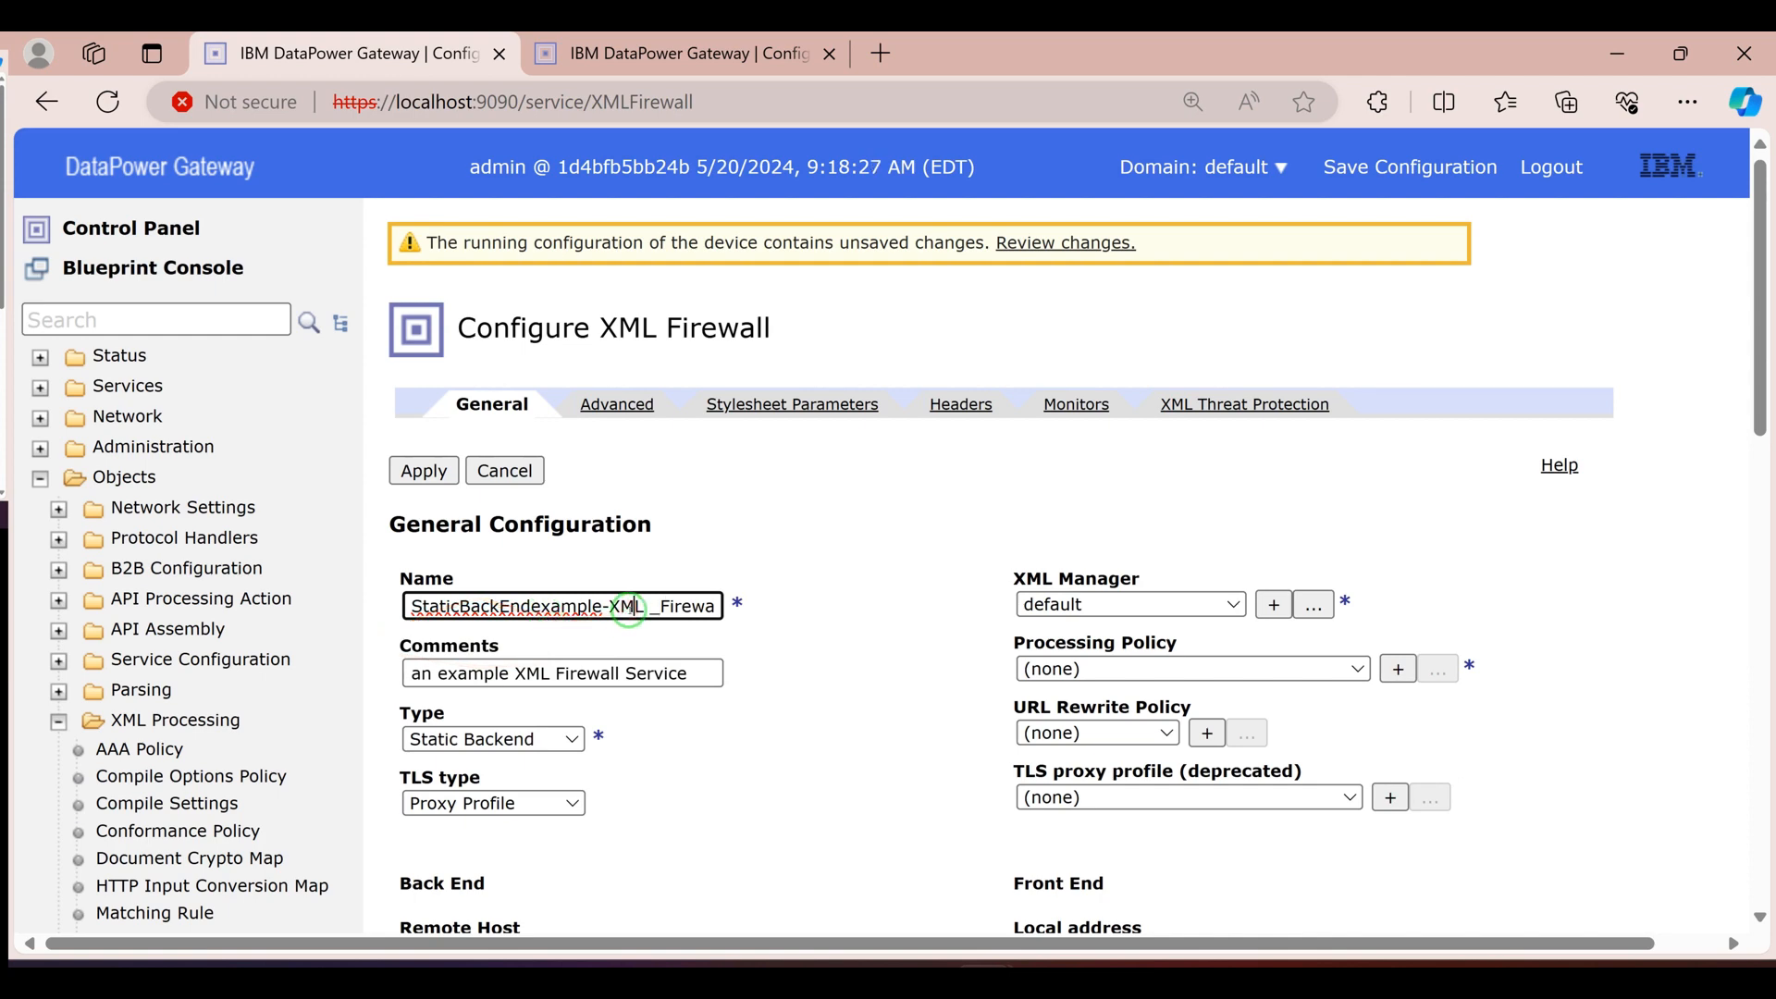
pyautogui.tripleClick(632, 609)
pyautogui.click(556, 674)
pyautogui.tripleClick(552, 674)
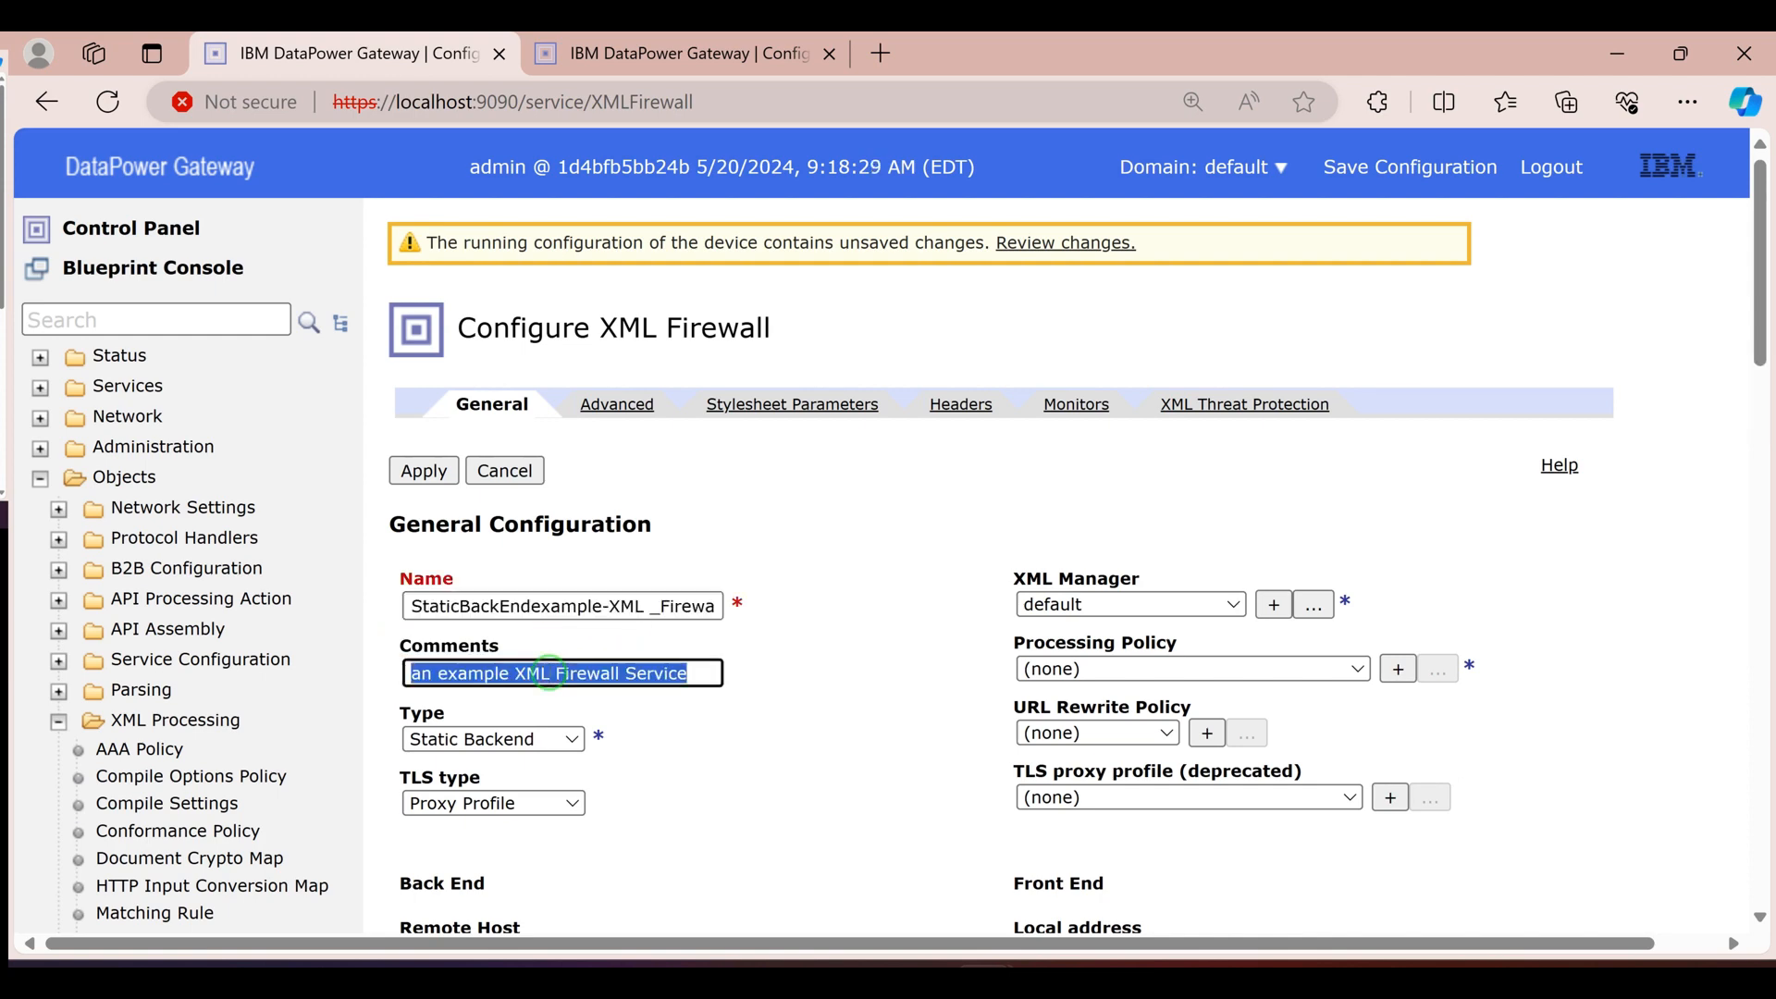
pyautogui.write('StaticBackEndexample-XML _Firewall')
# Look up the IP address behind backend-XMLFirewall's eth0_ipv4_1 host alias for the new firewall's Remote Host, and return to its form
pyautogui.scroll(-2, 523, 692)
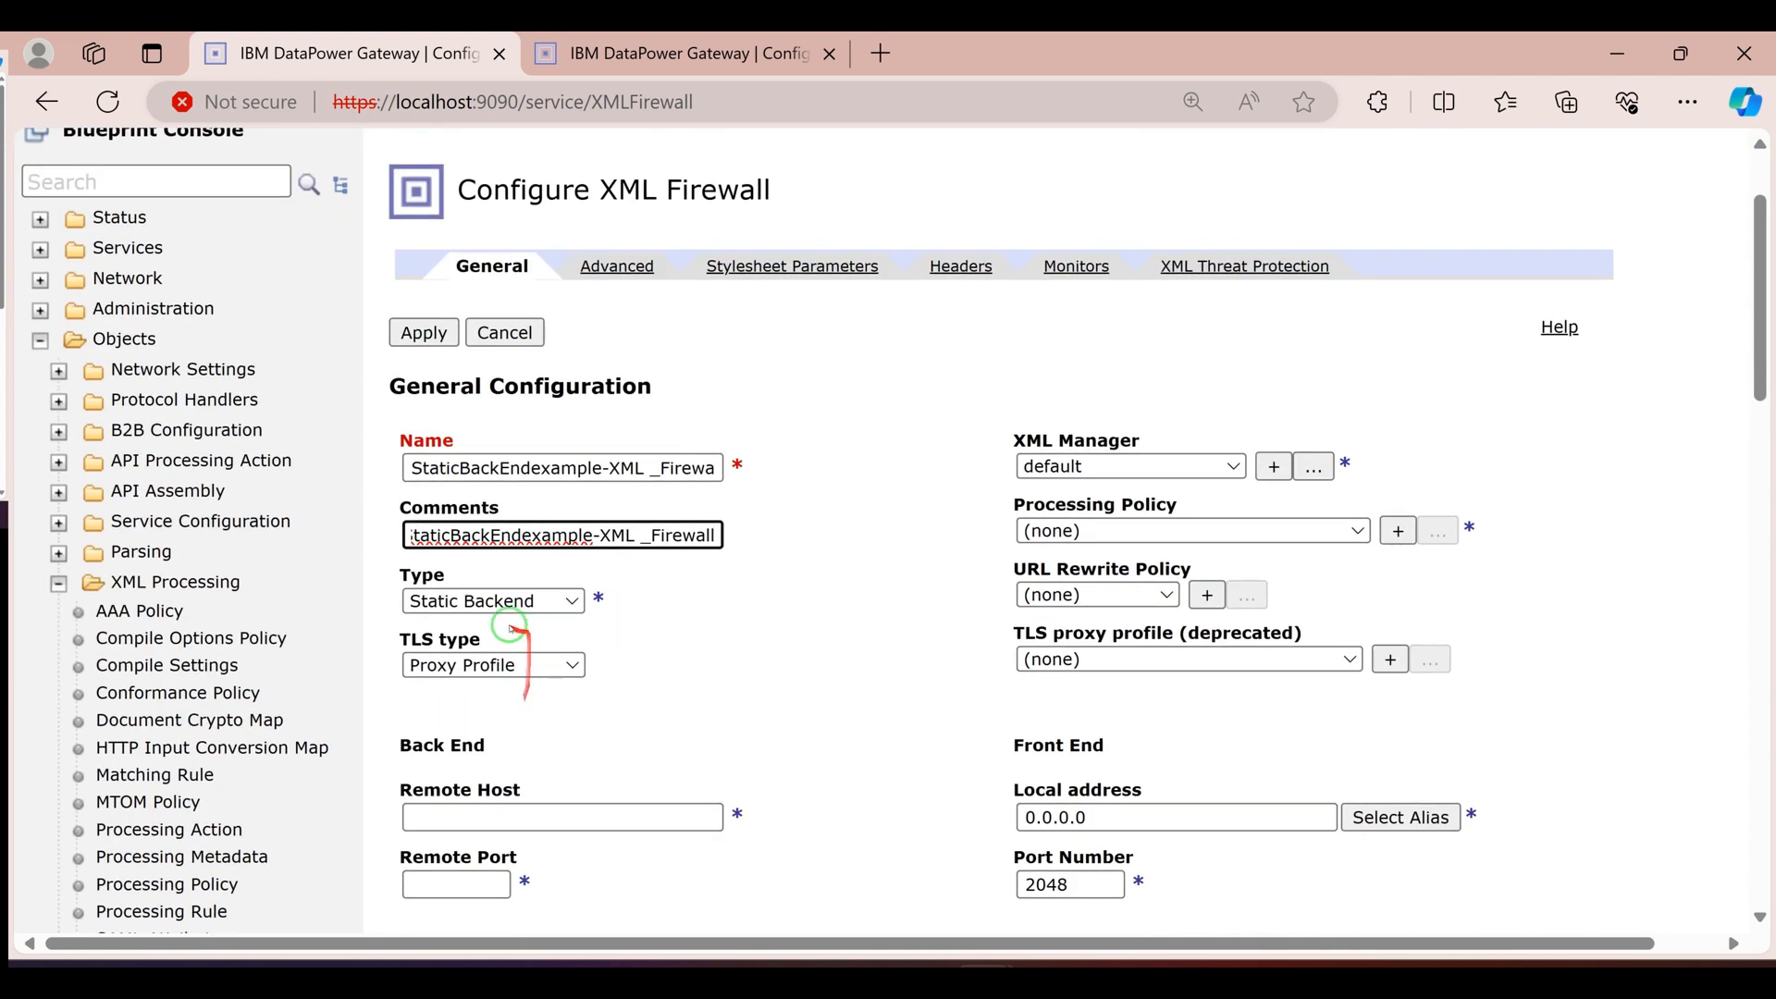
pyautogui.click(449, 816)
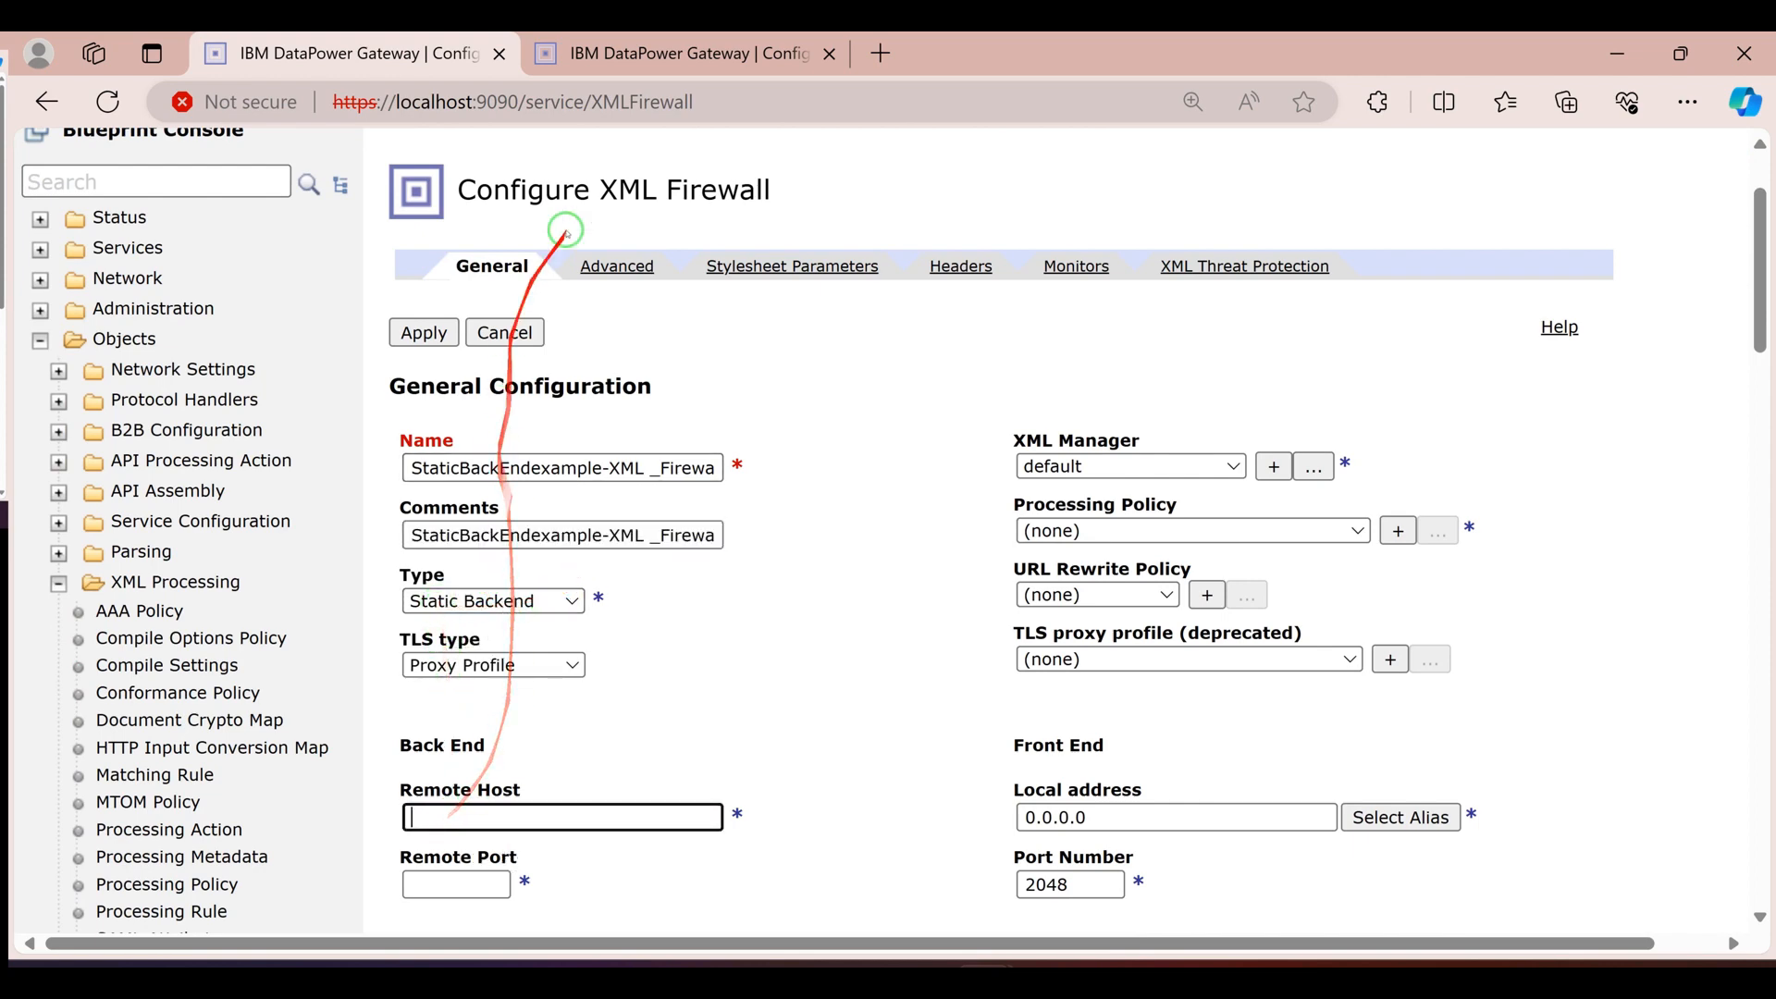
pyautogui.click(685, 54)
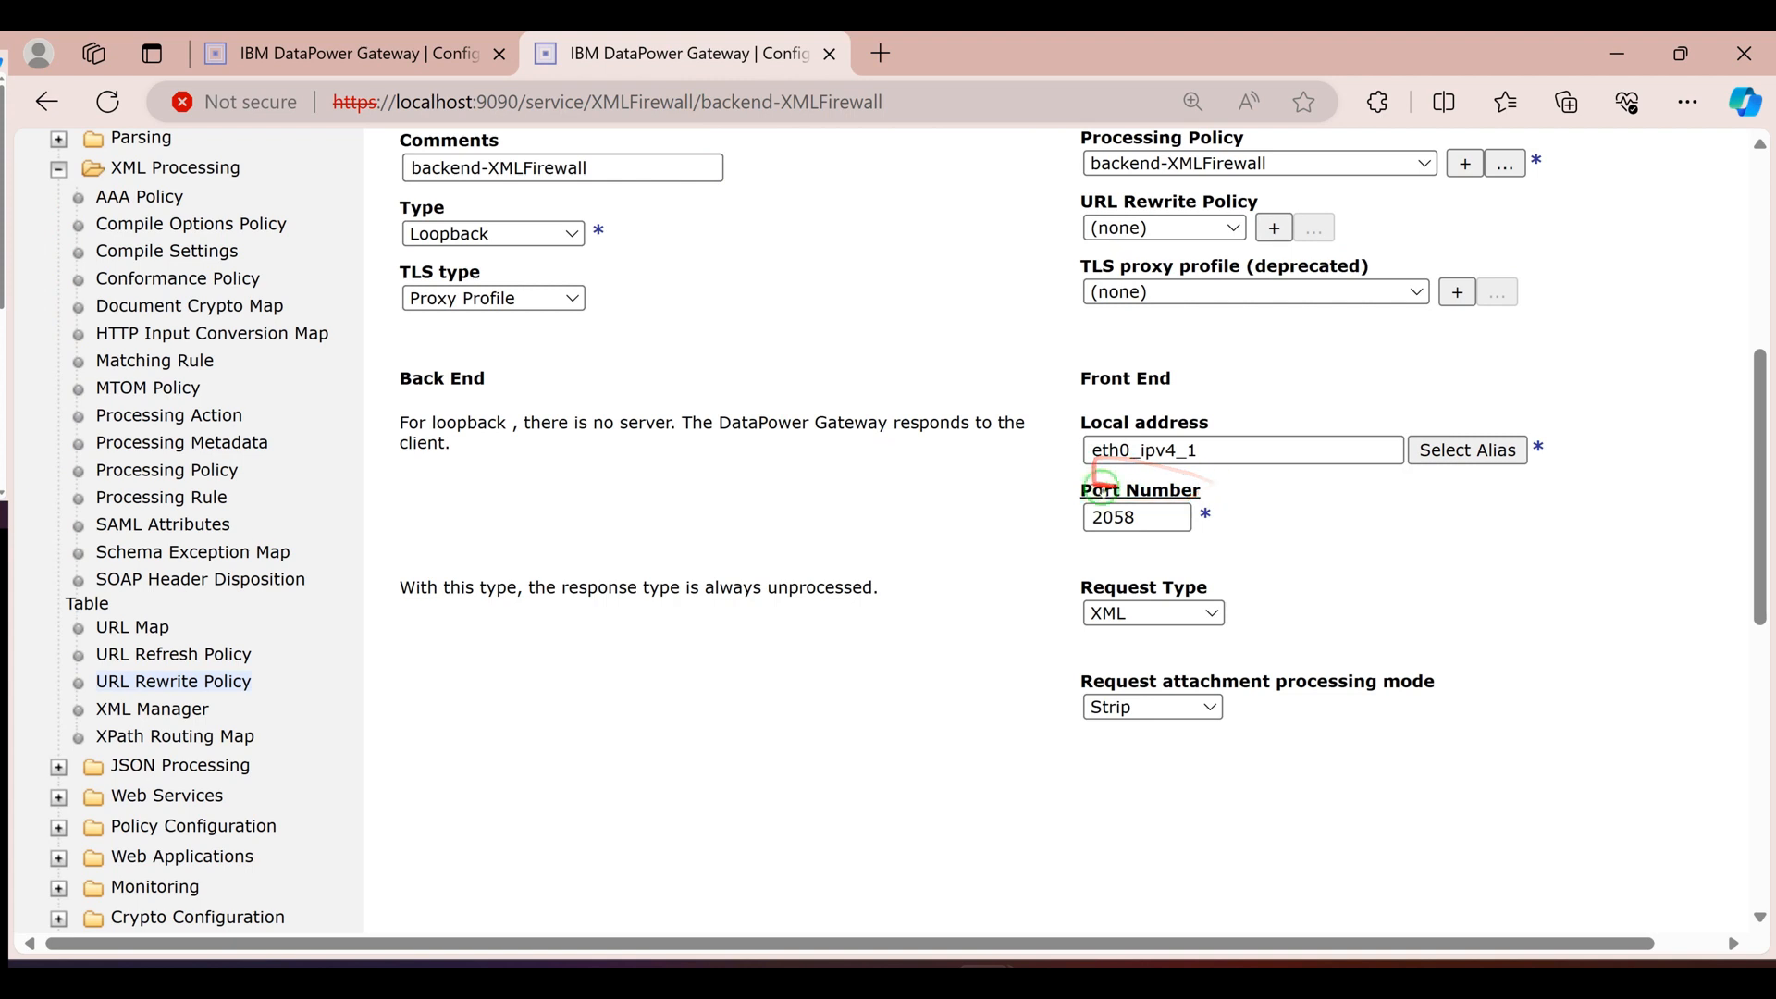
pyautogui.click(1451, 449)
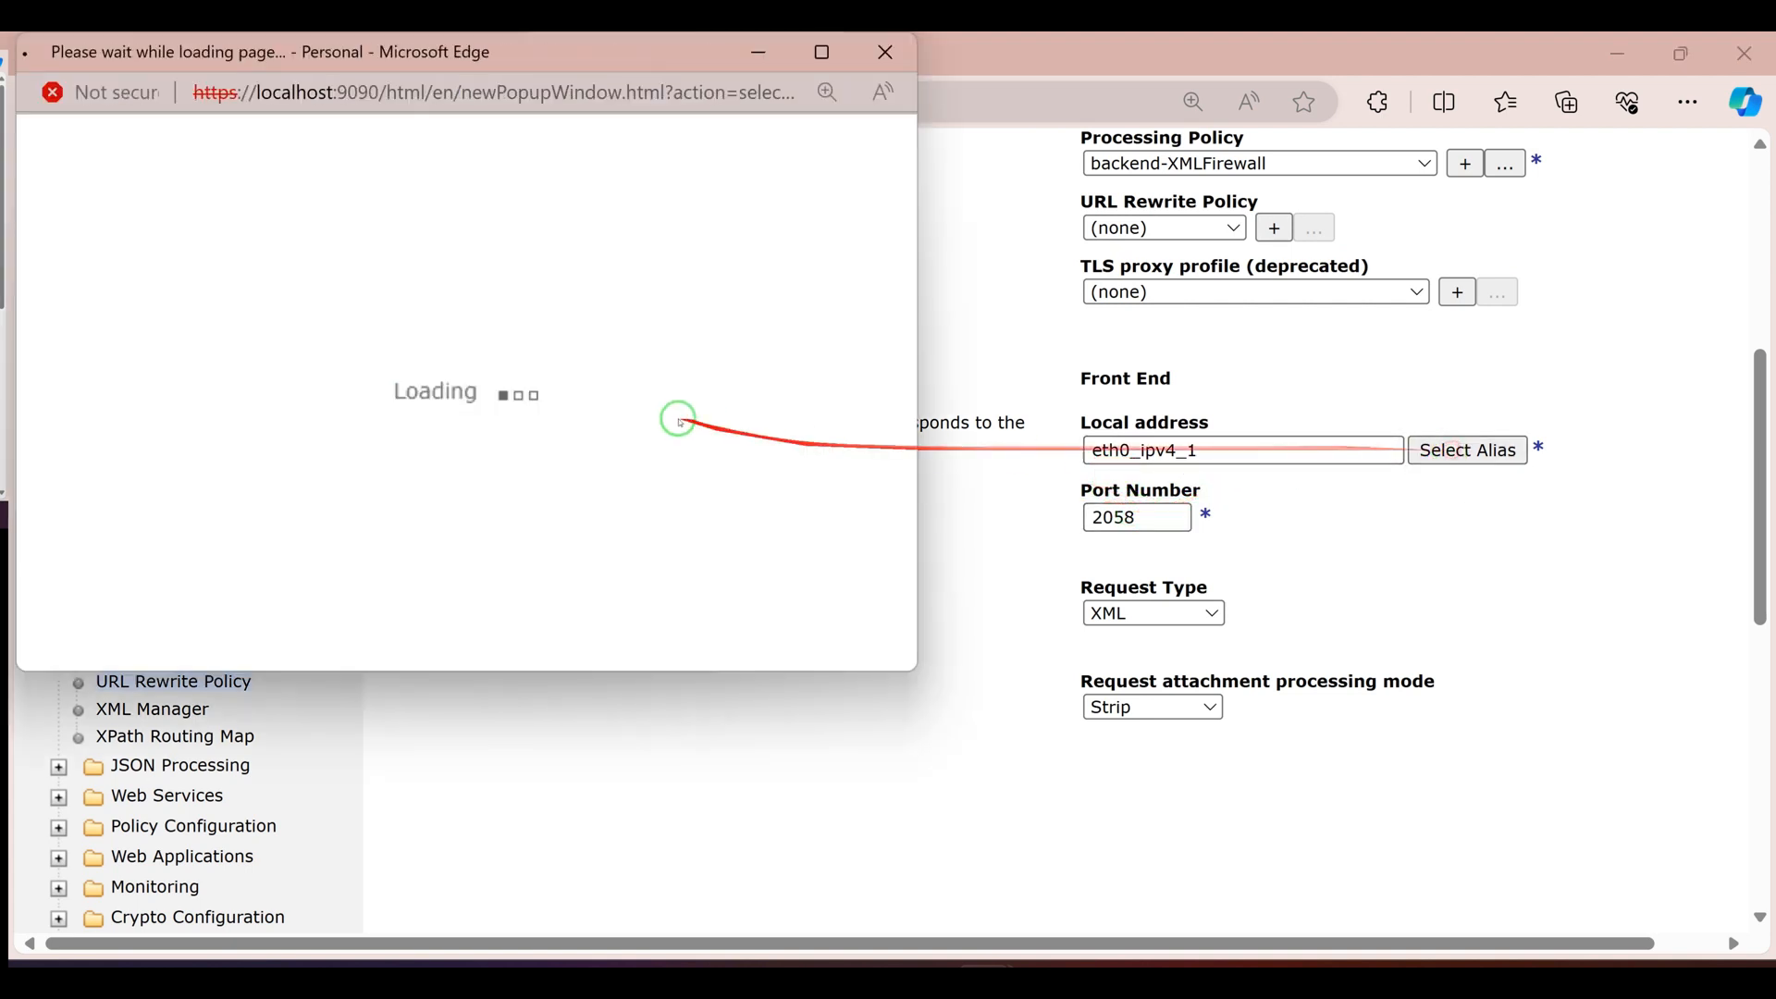
pyautogui.moveTo(532, 278); pyautogui.dragTo(429, 285)
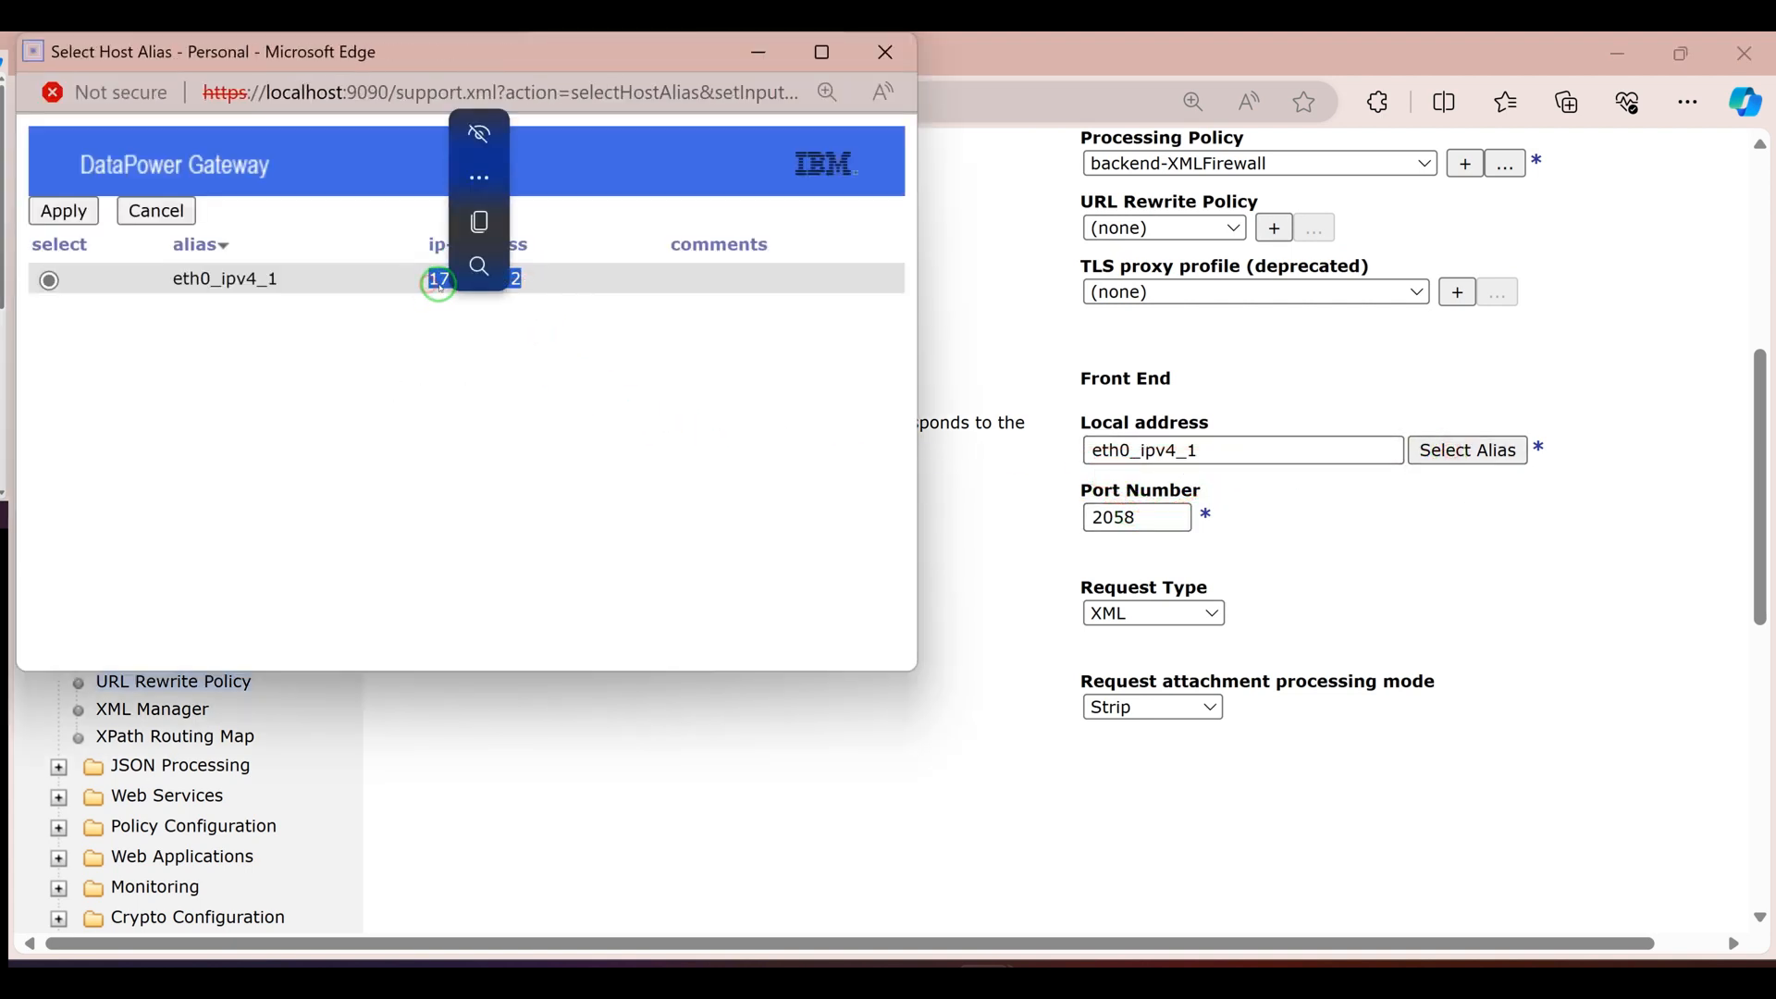
pyautogui.click(885, 52)
pyautogui.scroll(3, 537, 466)
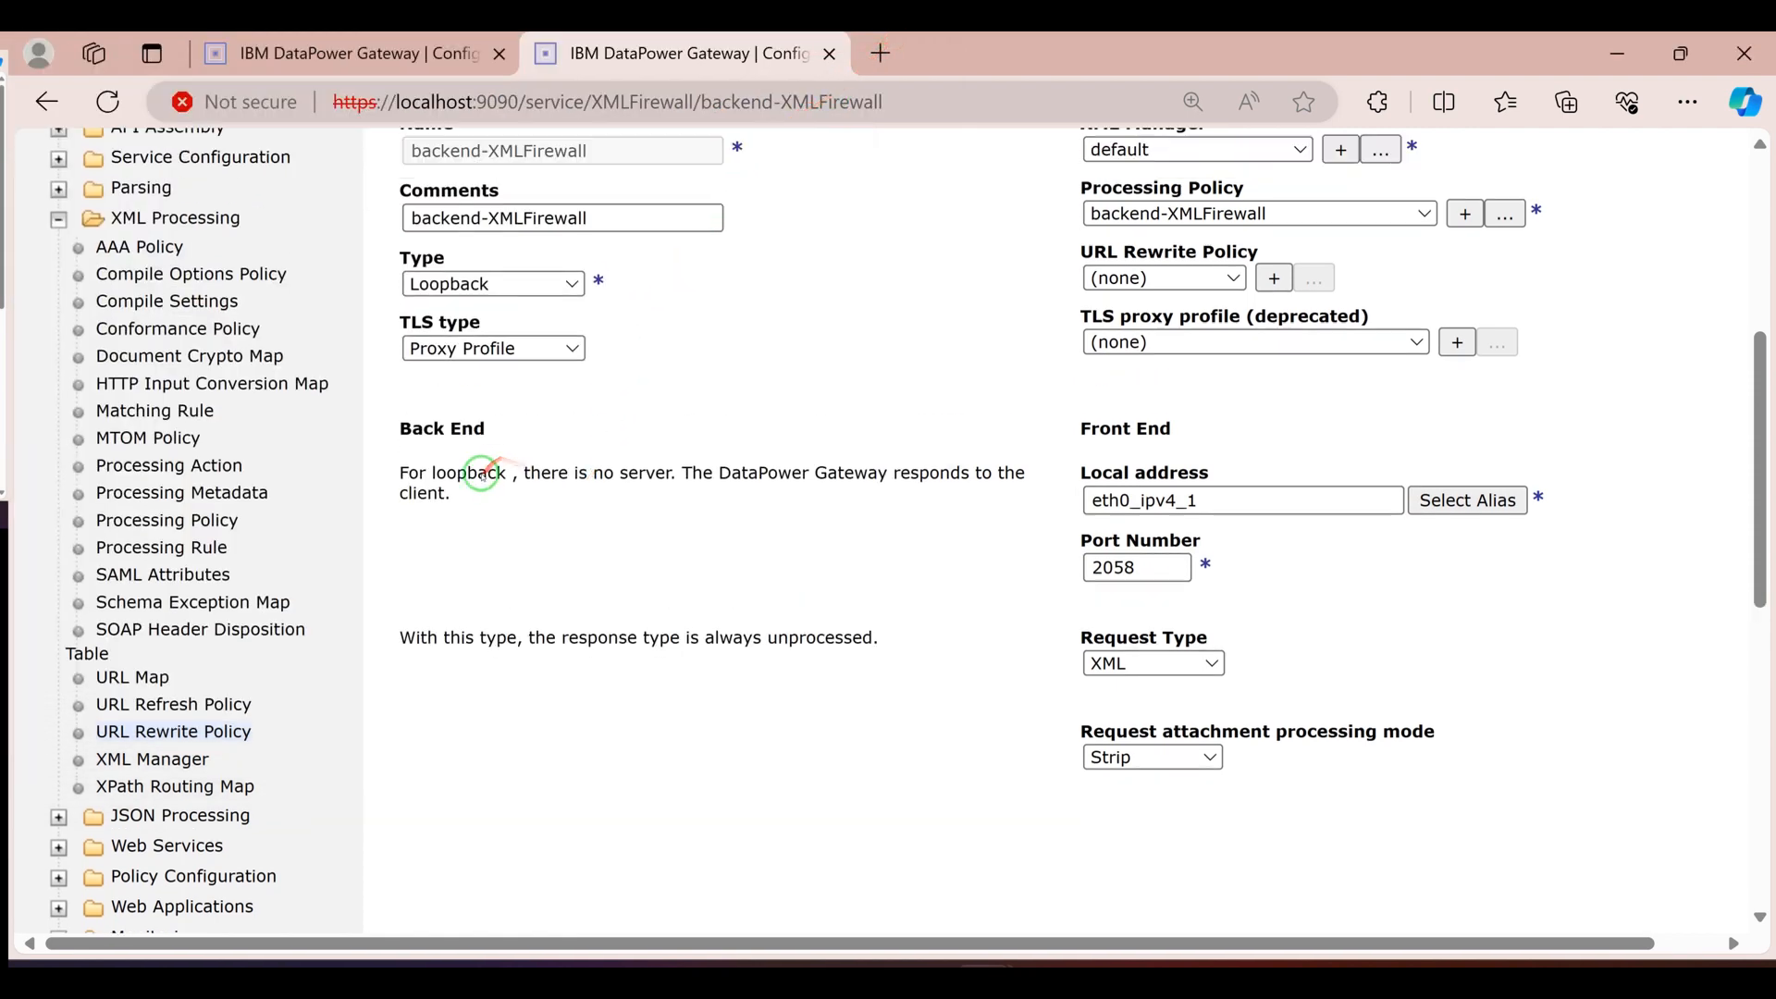
pyautogui.click(434, 54)
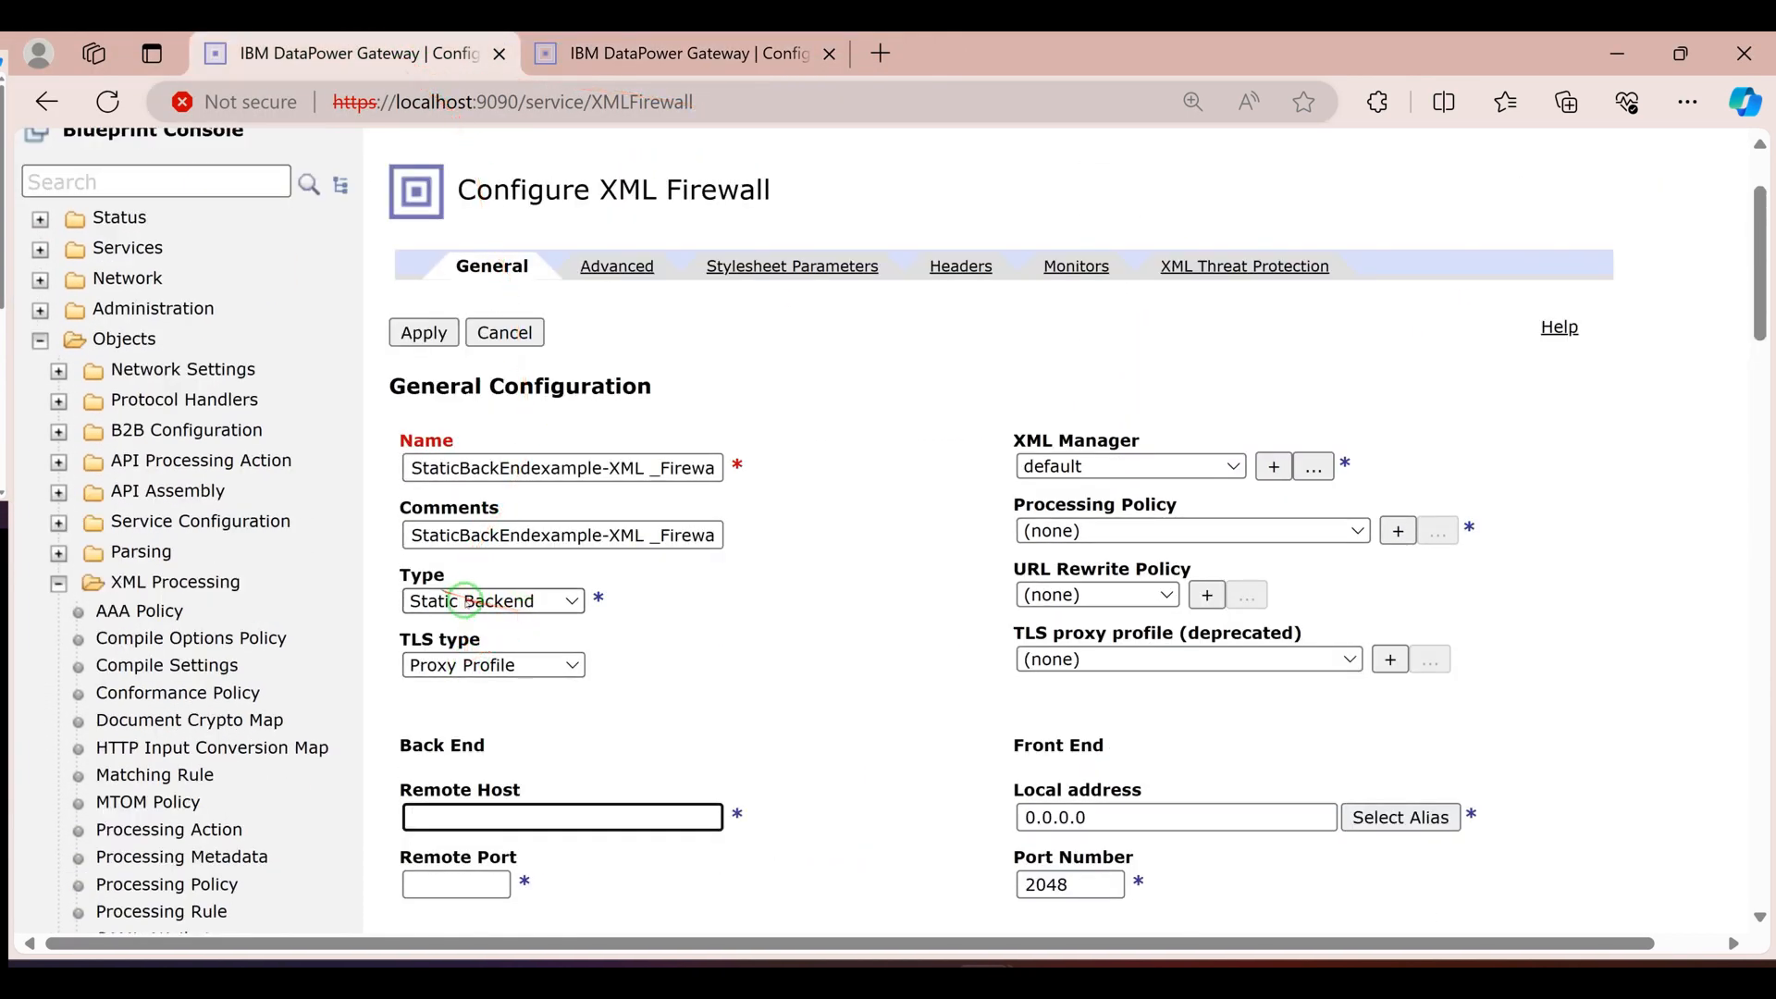
# Check the help for the firewall Type, and set the back end to remote host 172.17.0.2, remote port 2058 and response type XML
pyautogui.click(442, 581)
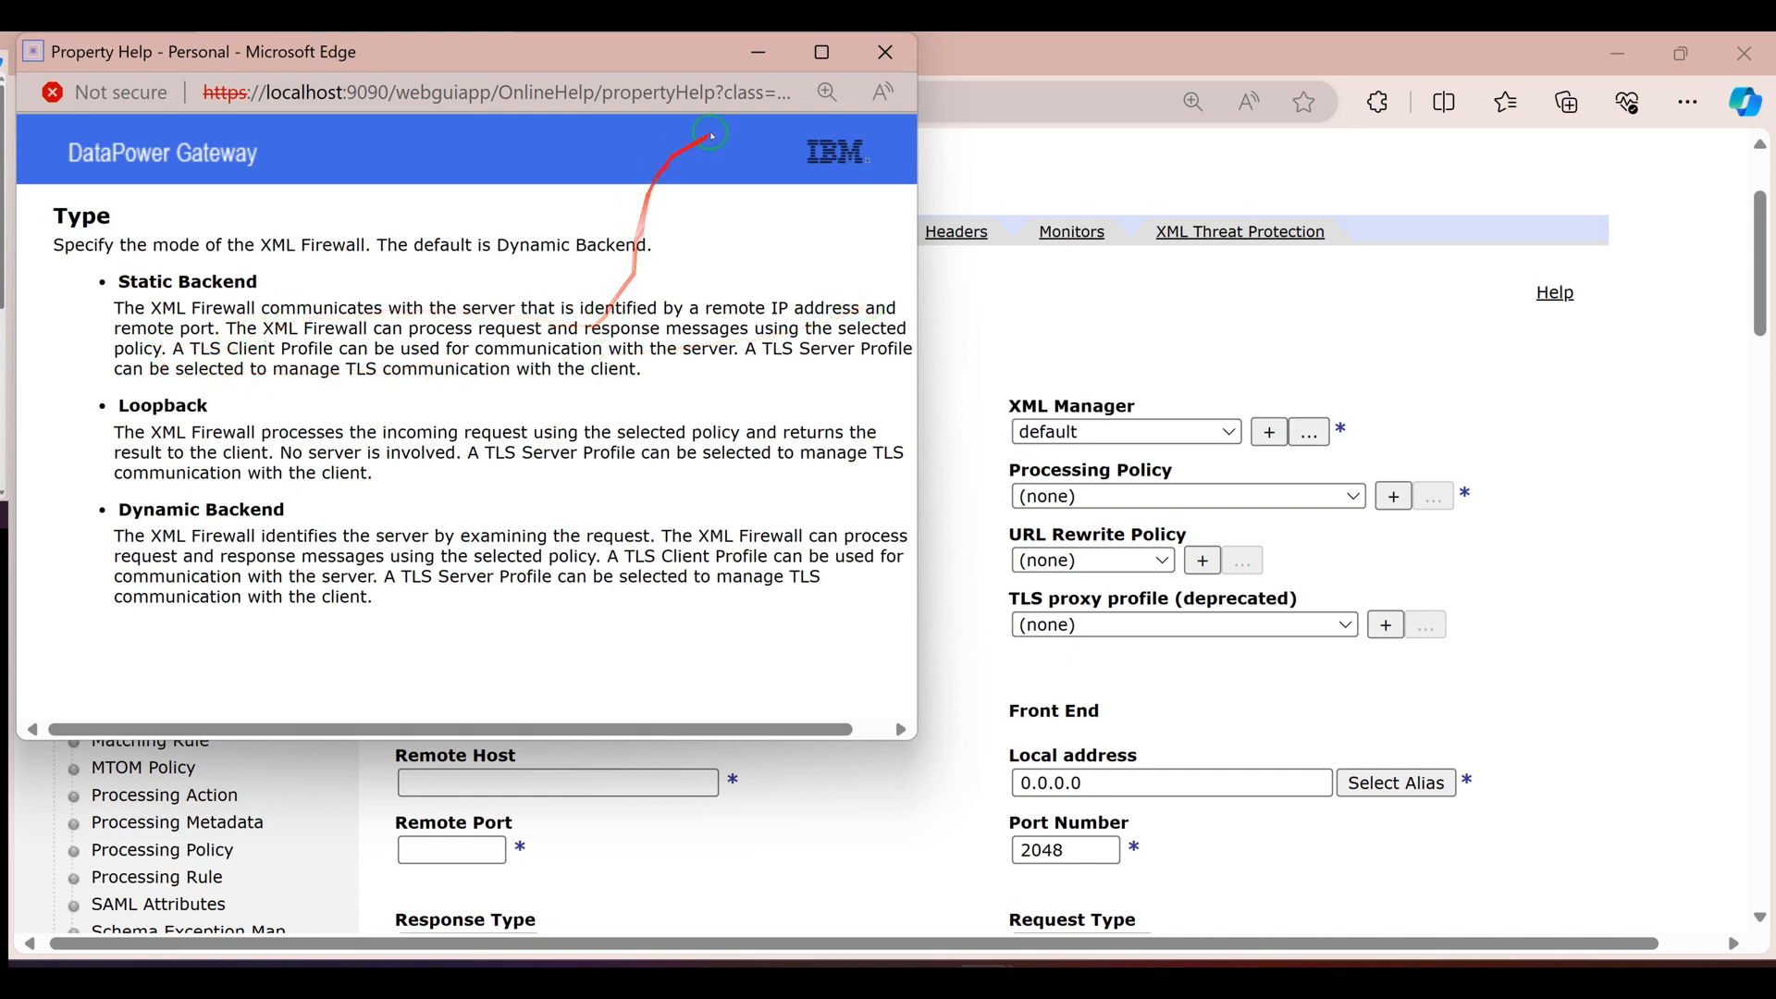
pyautogui.click(886, 51)
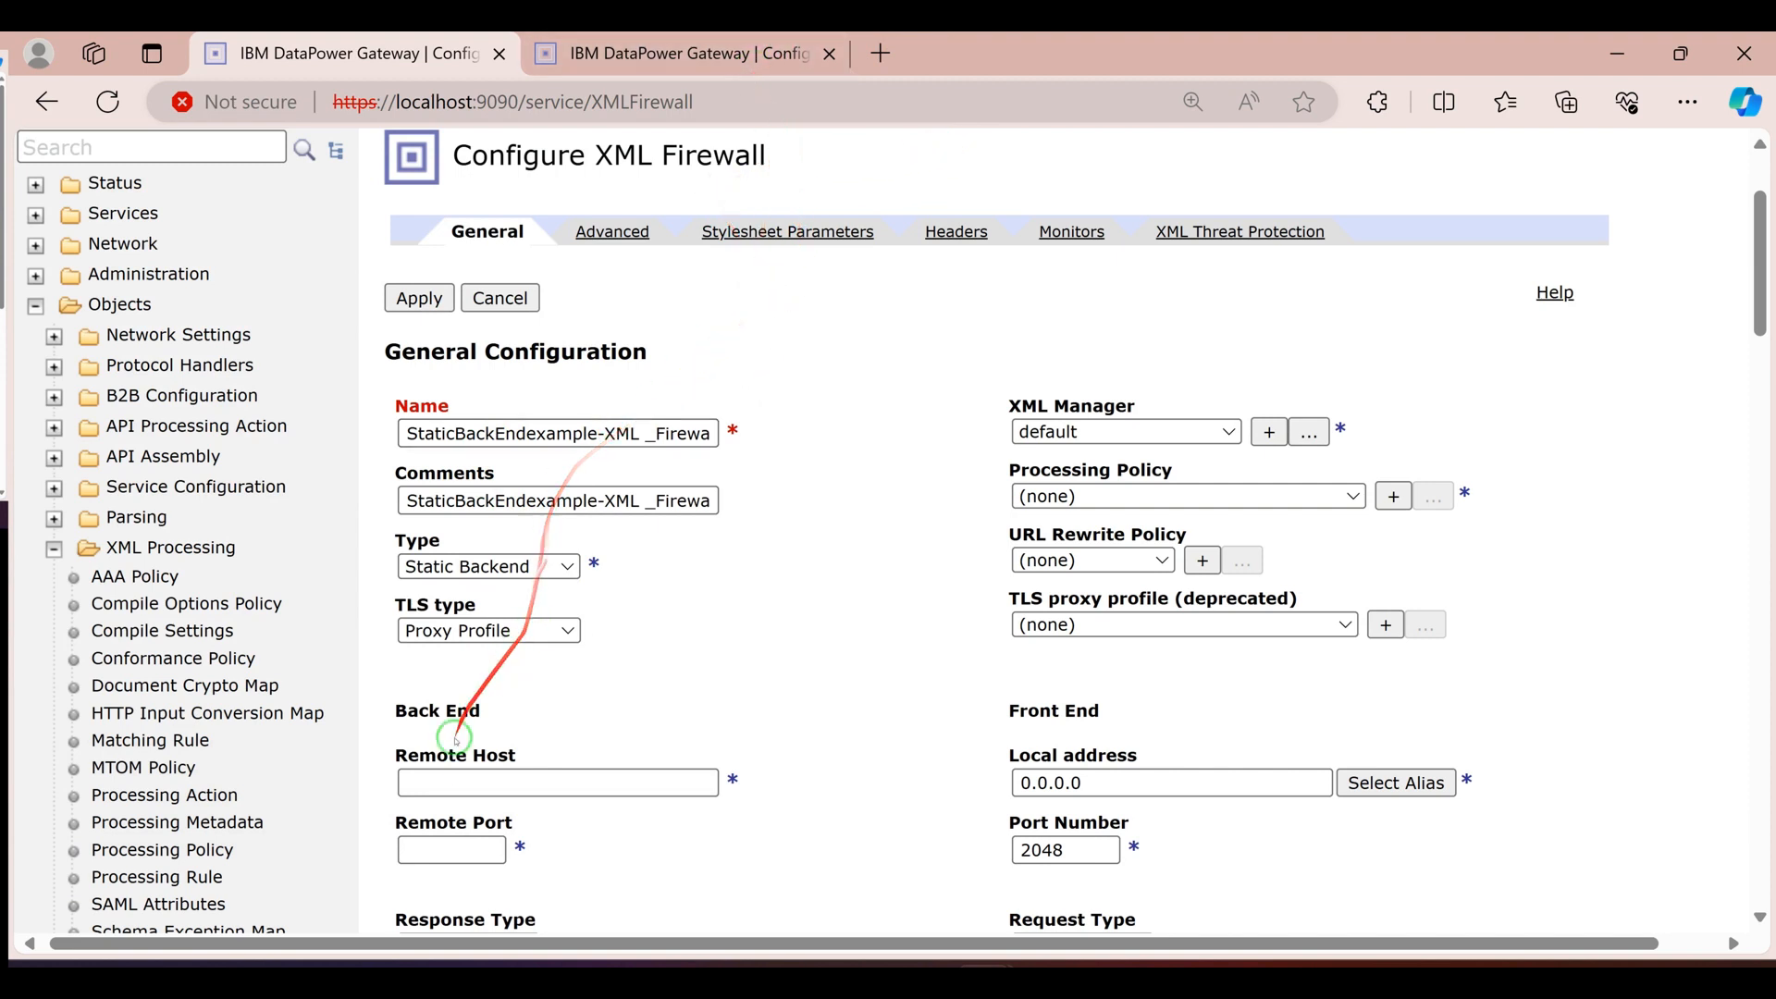
pyautogui.click(469, 779)
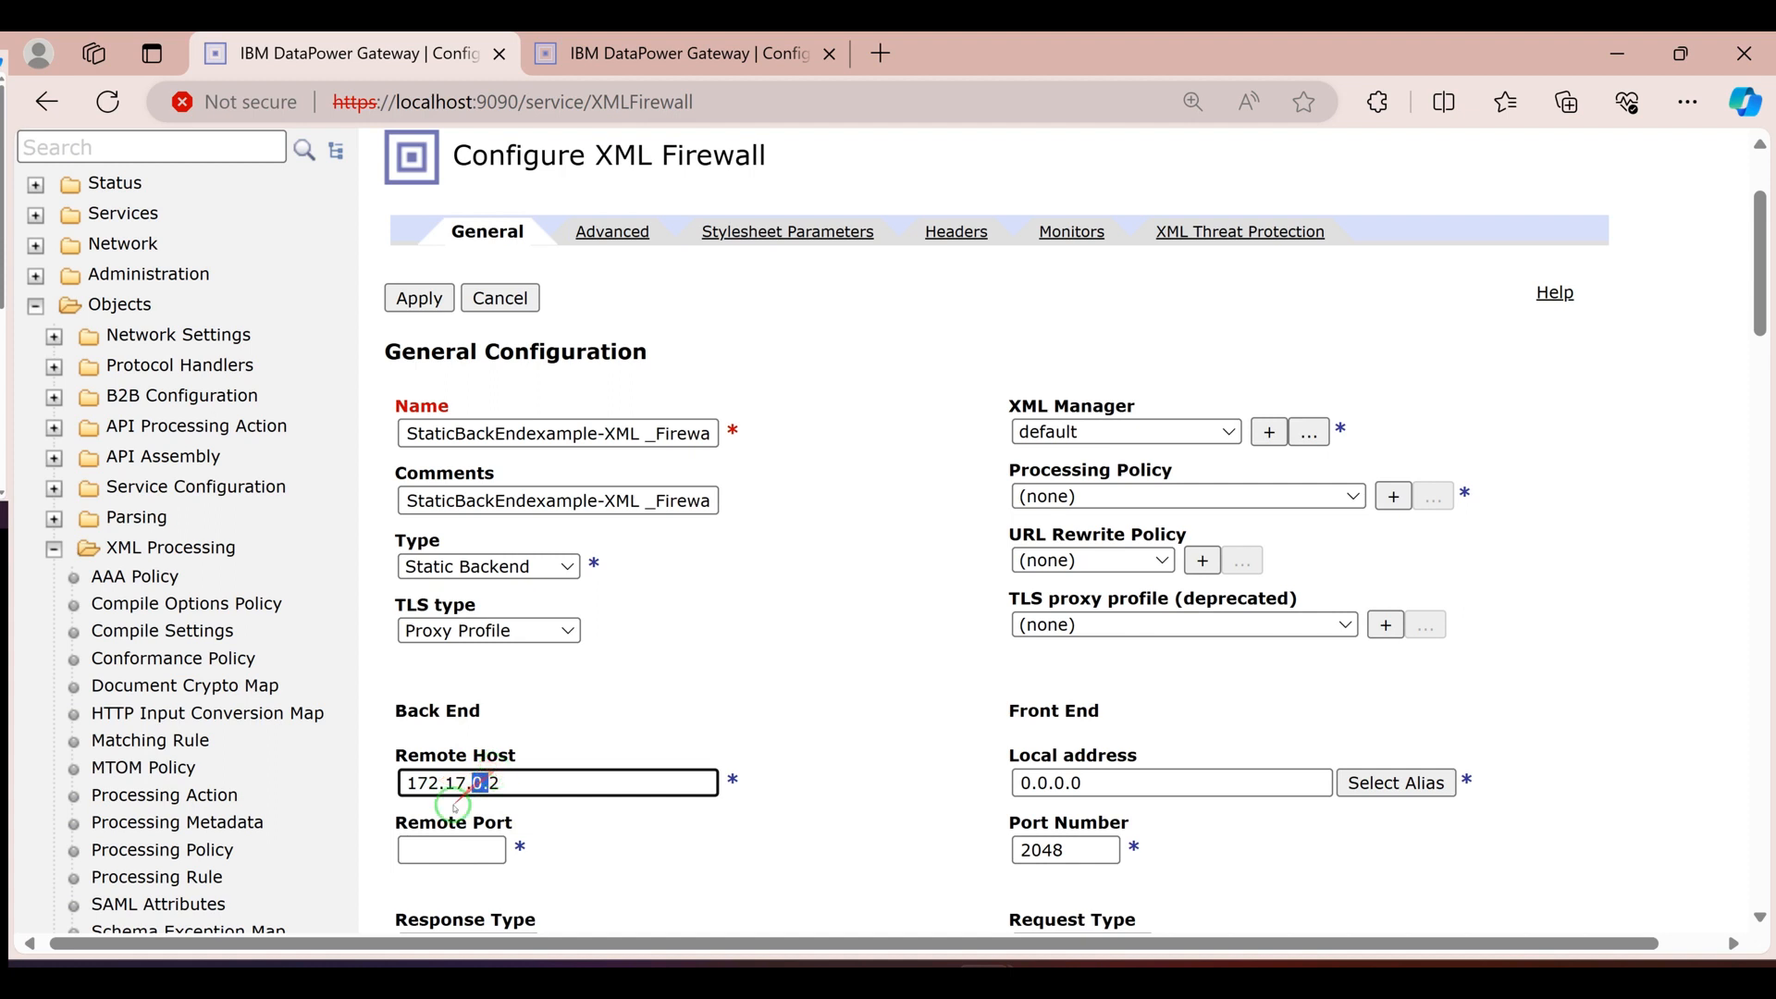
pyautogui.click(439, 859)
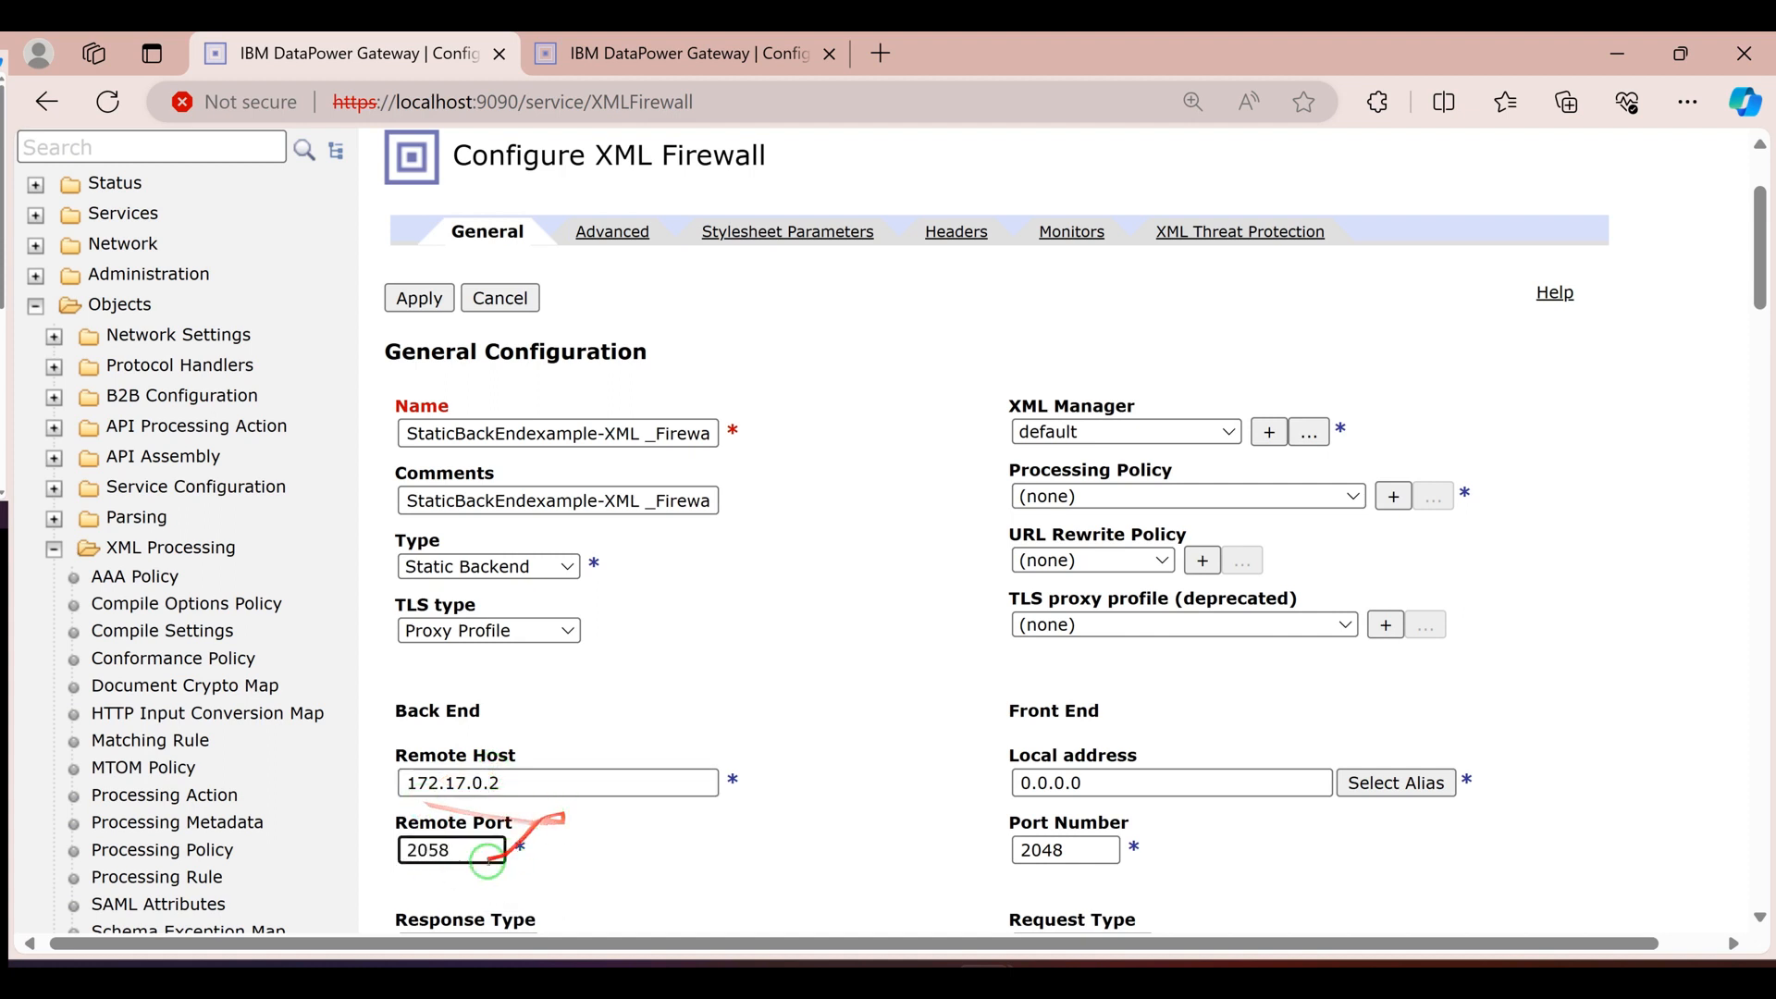
pyautogui.write('2058')
pyautogui.scroll(-2, 462, 846)
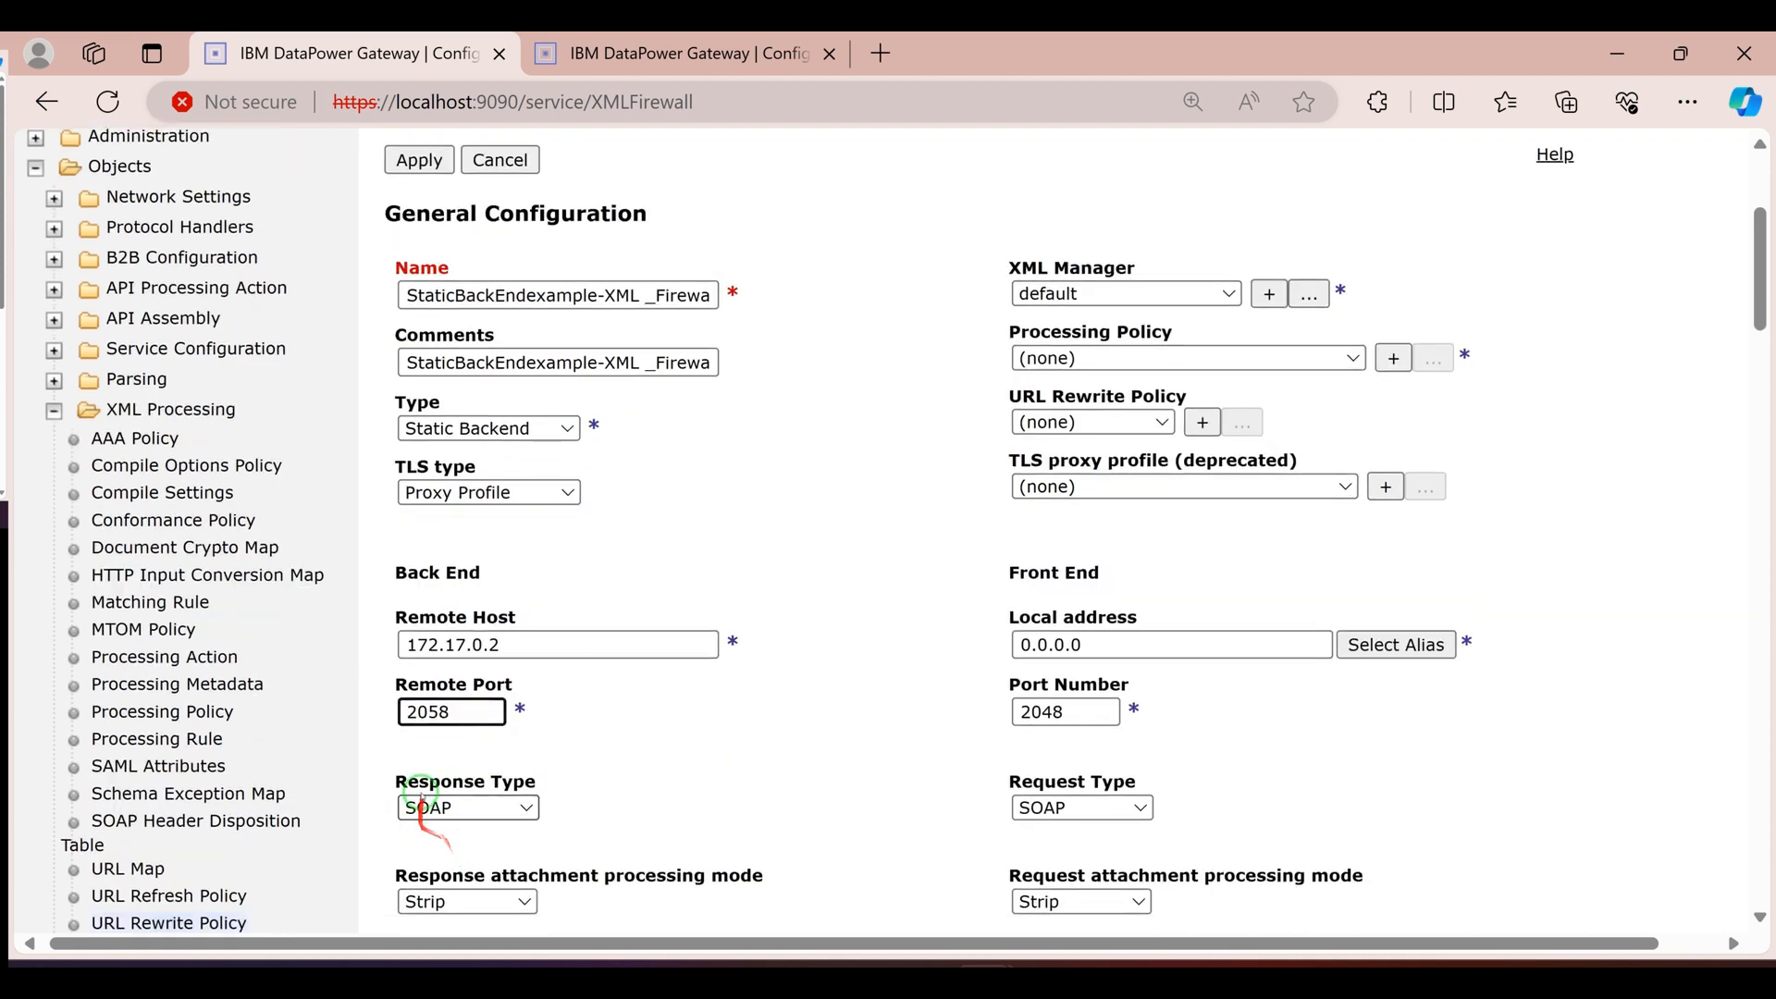
pyautogui.click(465, 808)
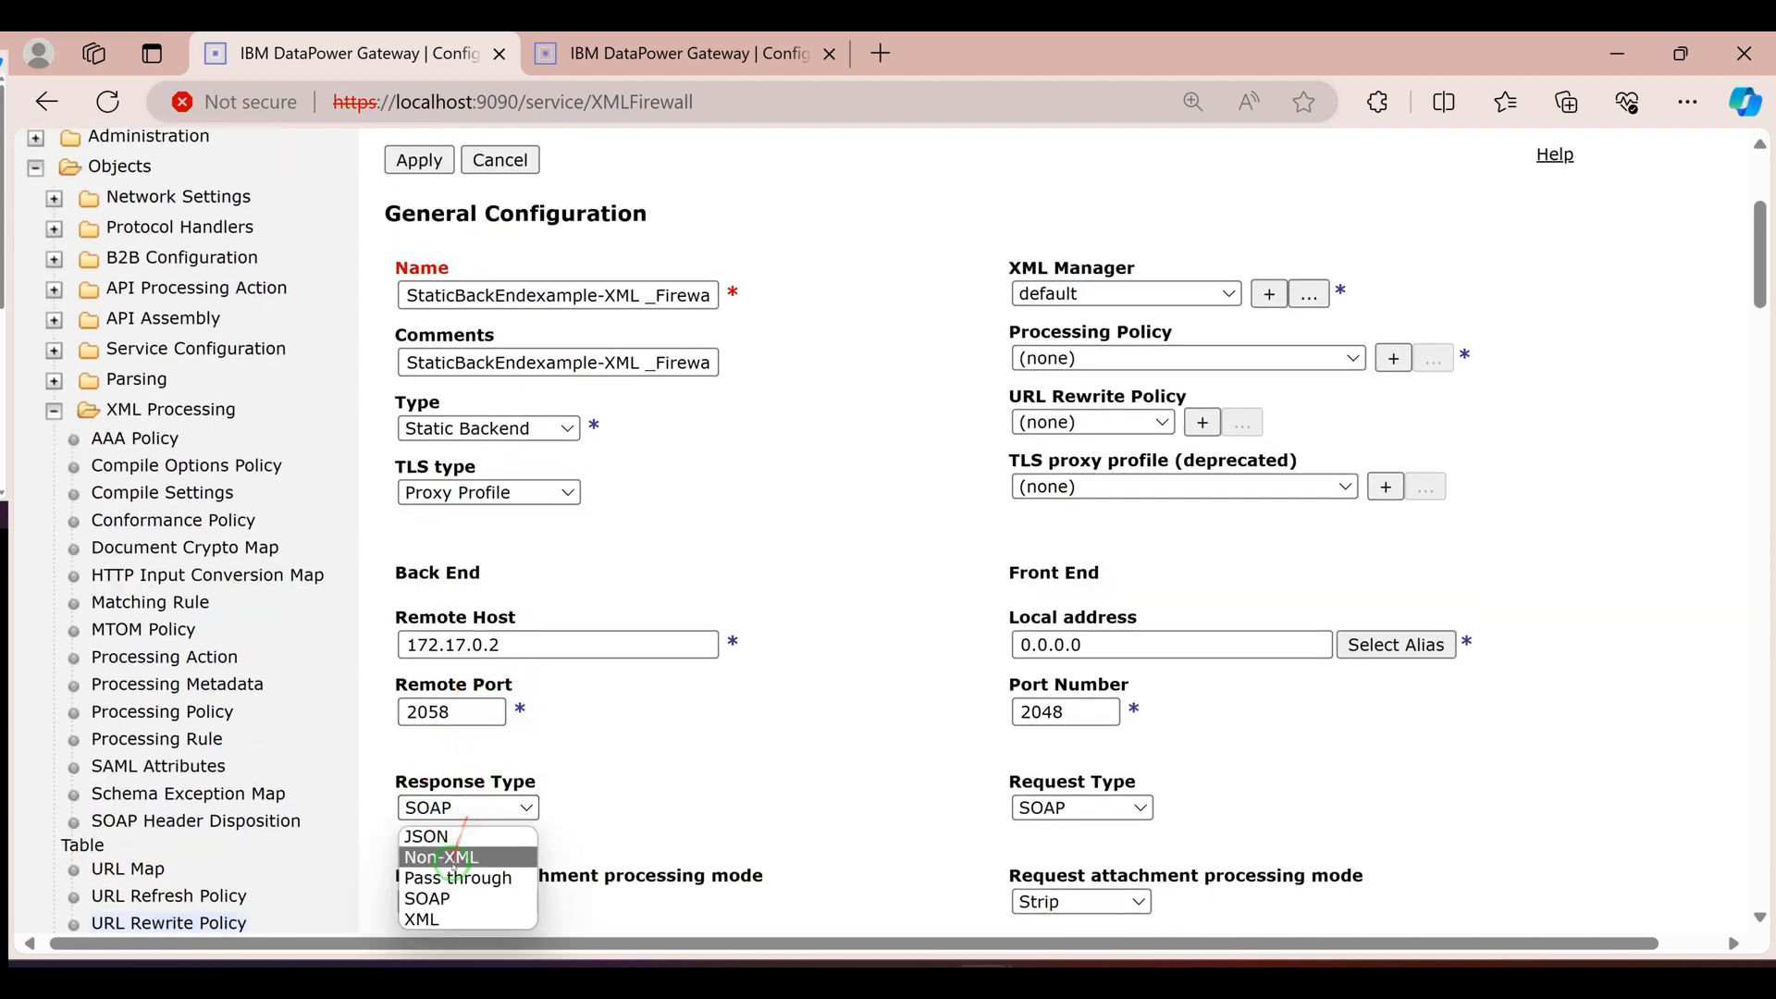
pyautogui.click(435, 919)
pyautogui.scroll(-2, 518, 786)
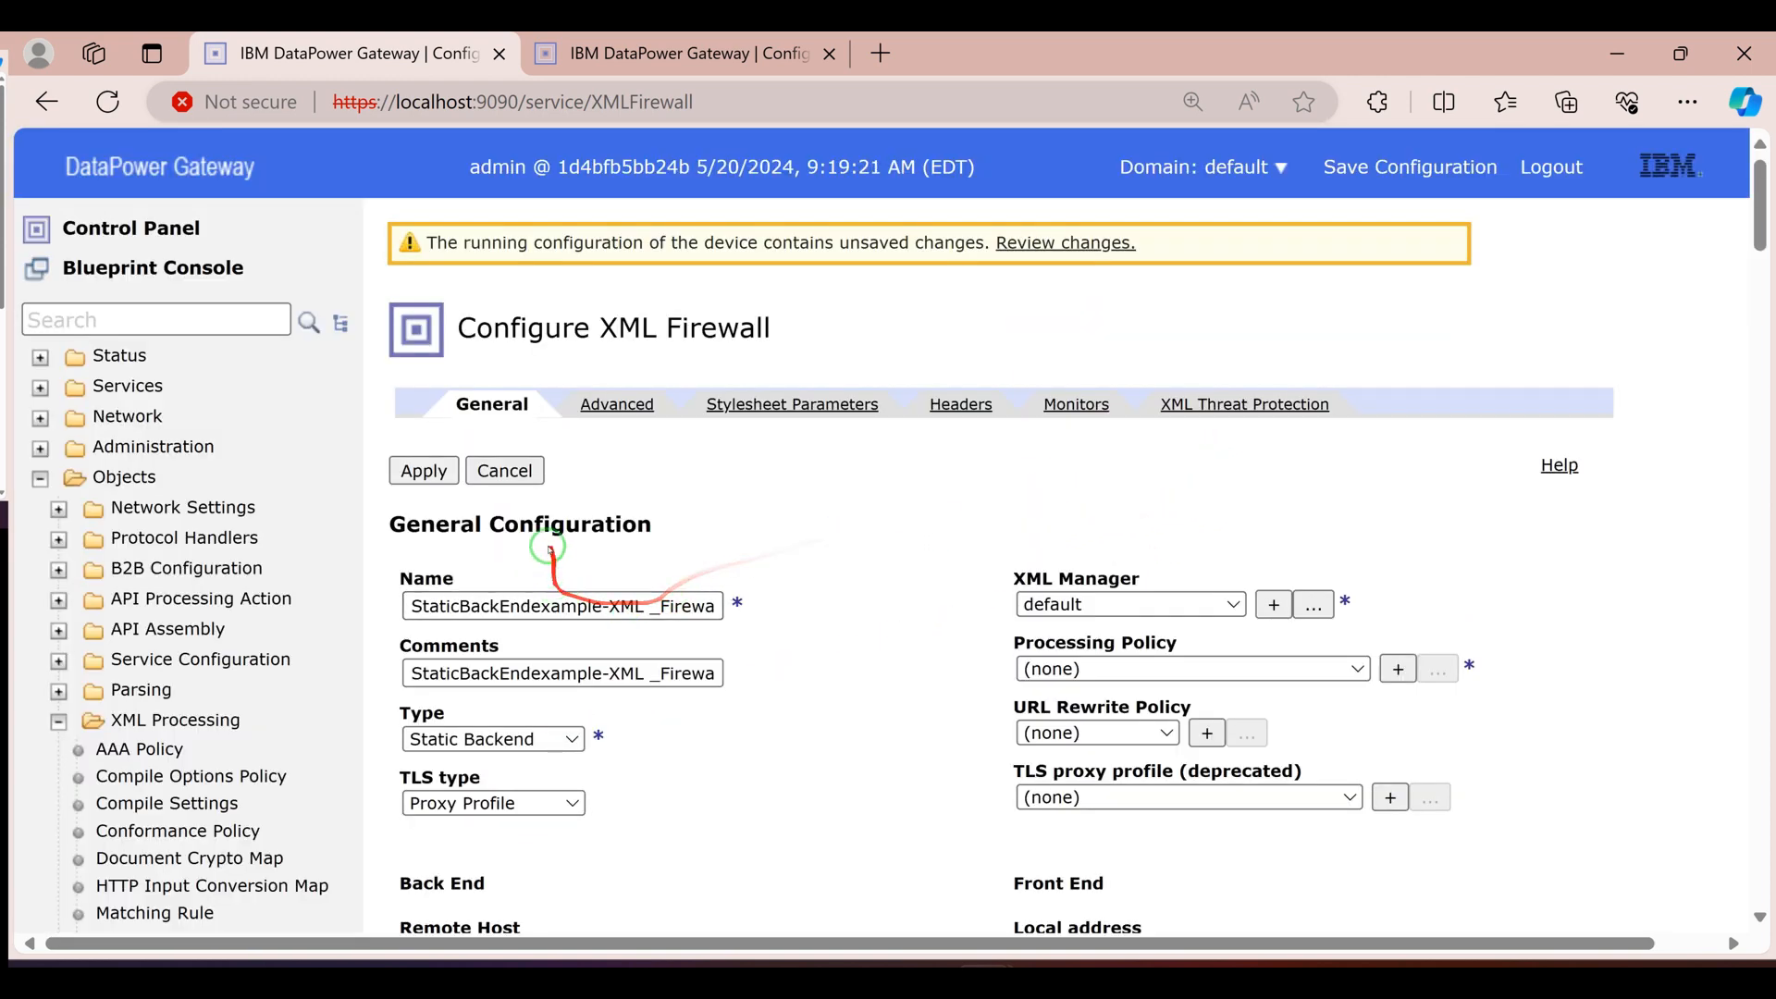
pyautogui.scroll(-2, 468, 552)
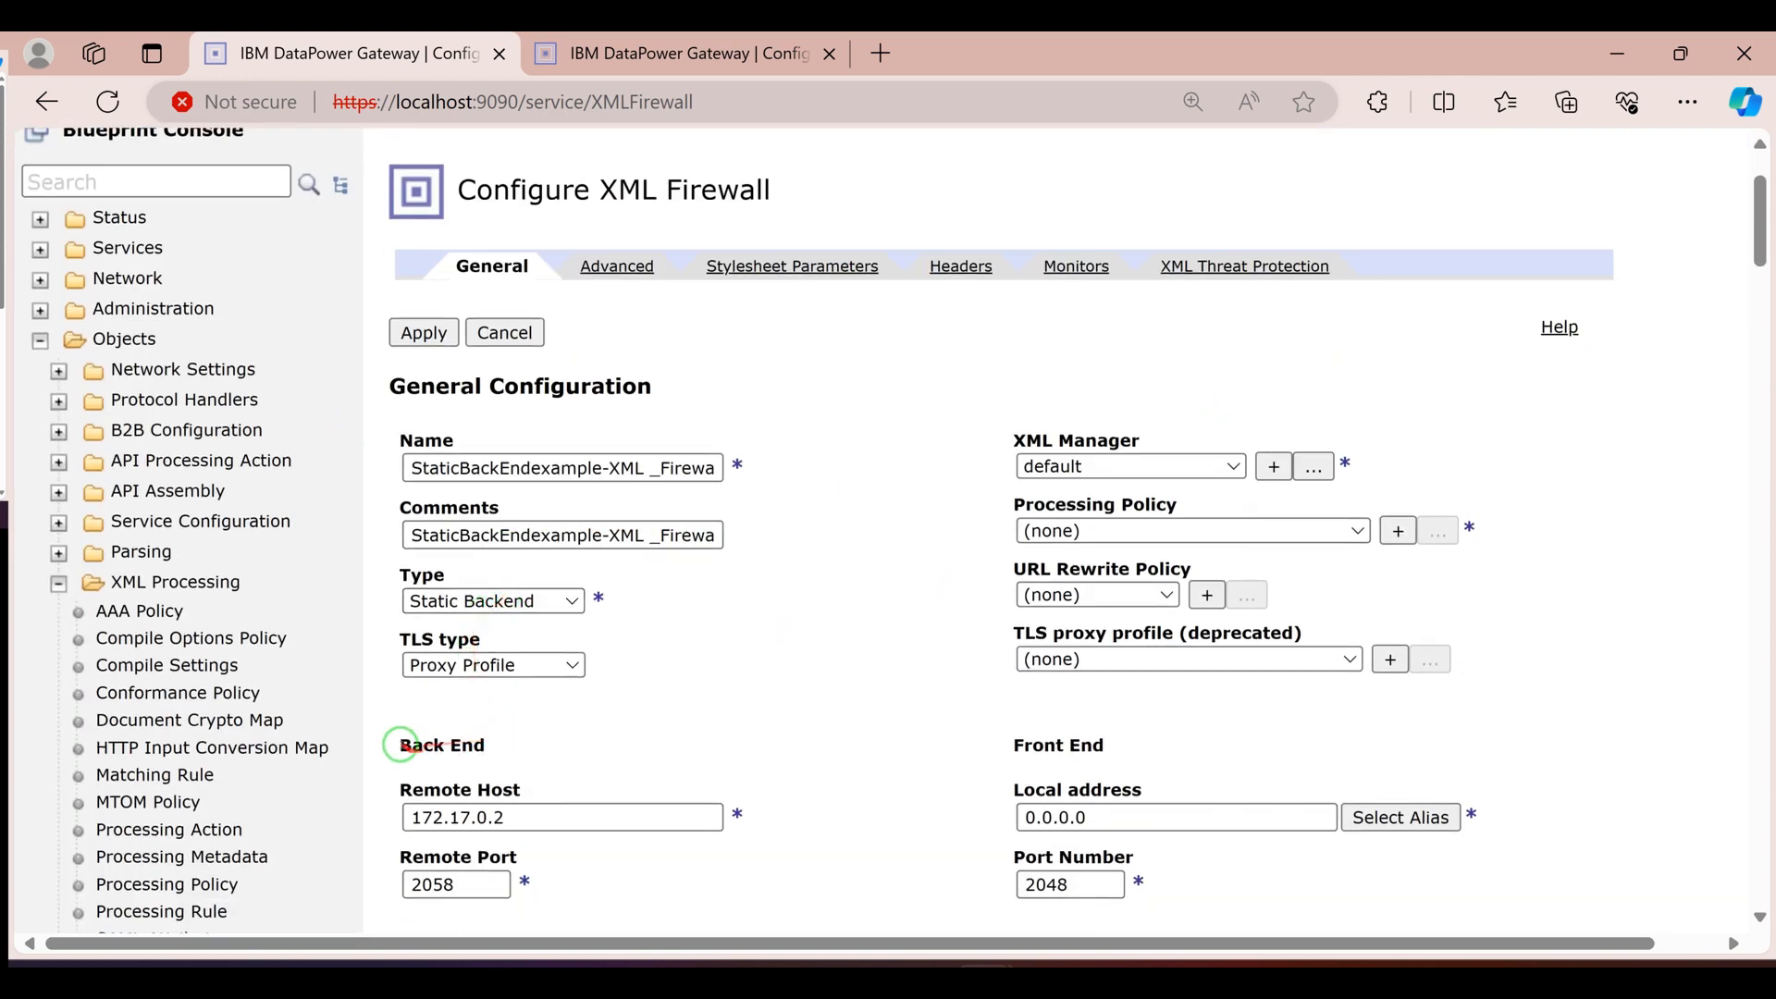
pyautogui.moveTo(404, 745); pyautogui.dragTo(470, 748)
pyautogui.scroll(-2, 470, 749)
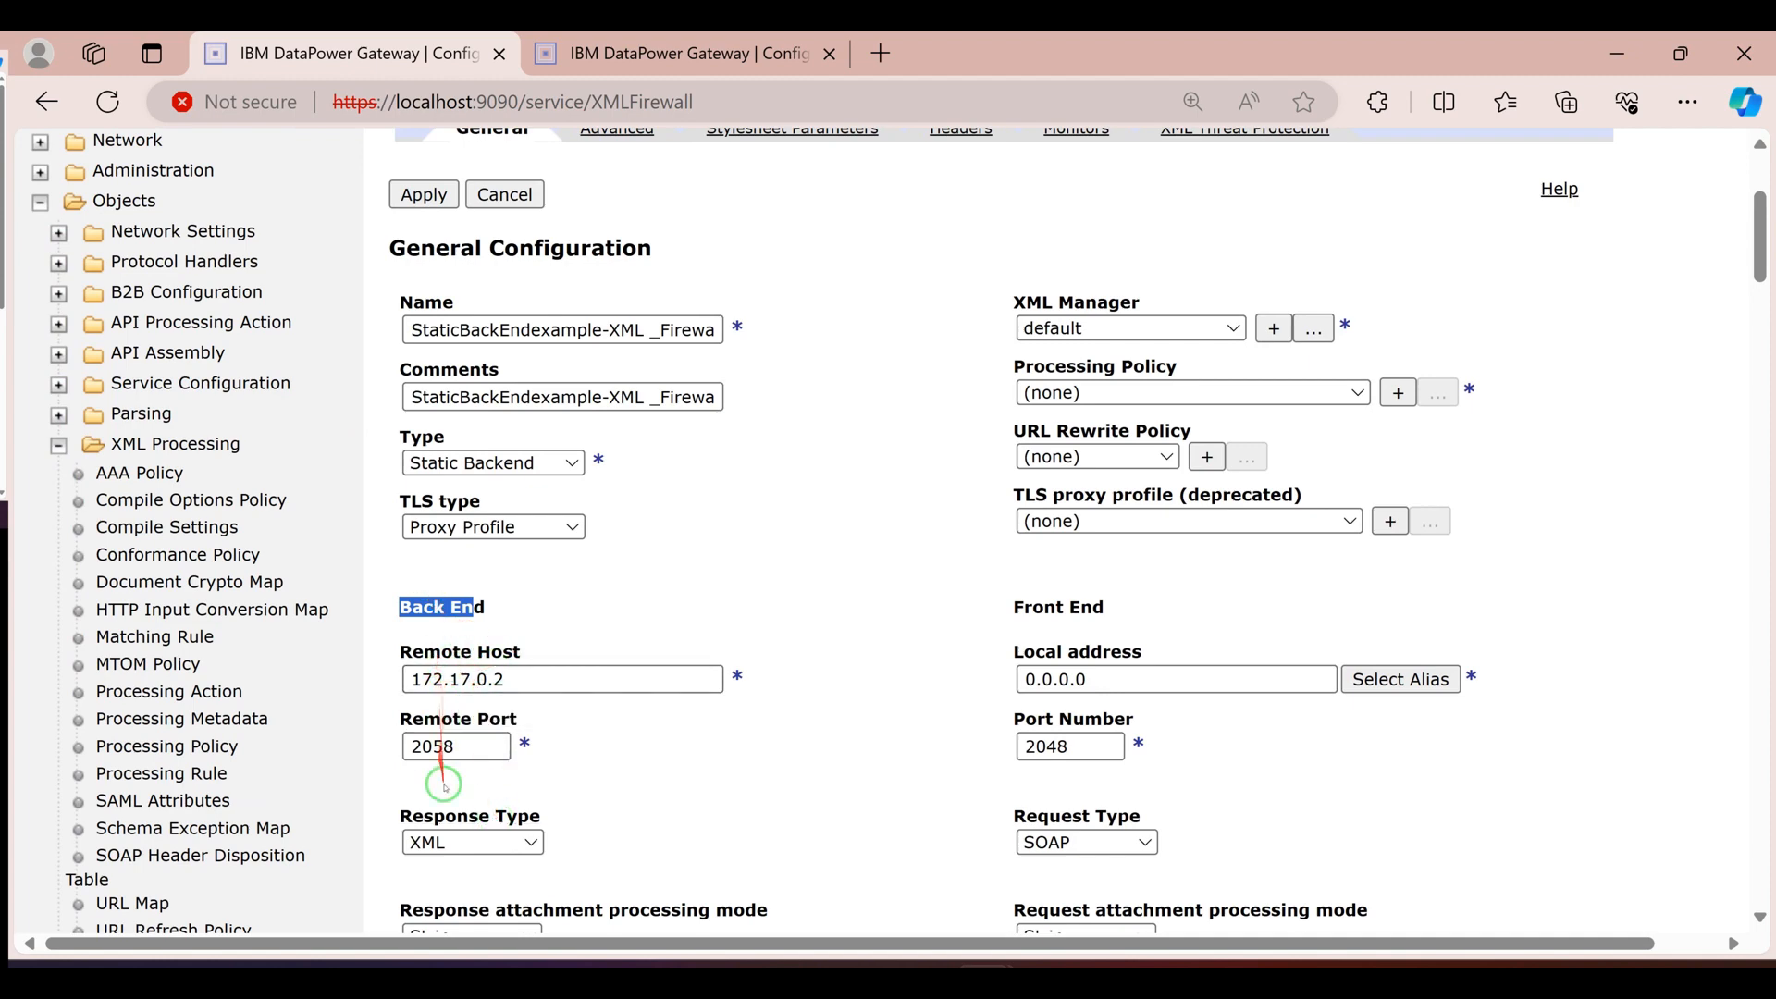
pyautogui.scroll(-1, 489, 863)
pyautogui.scroll(-2, 489, 863)
pyautogui.scroll(3, 529, 754)
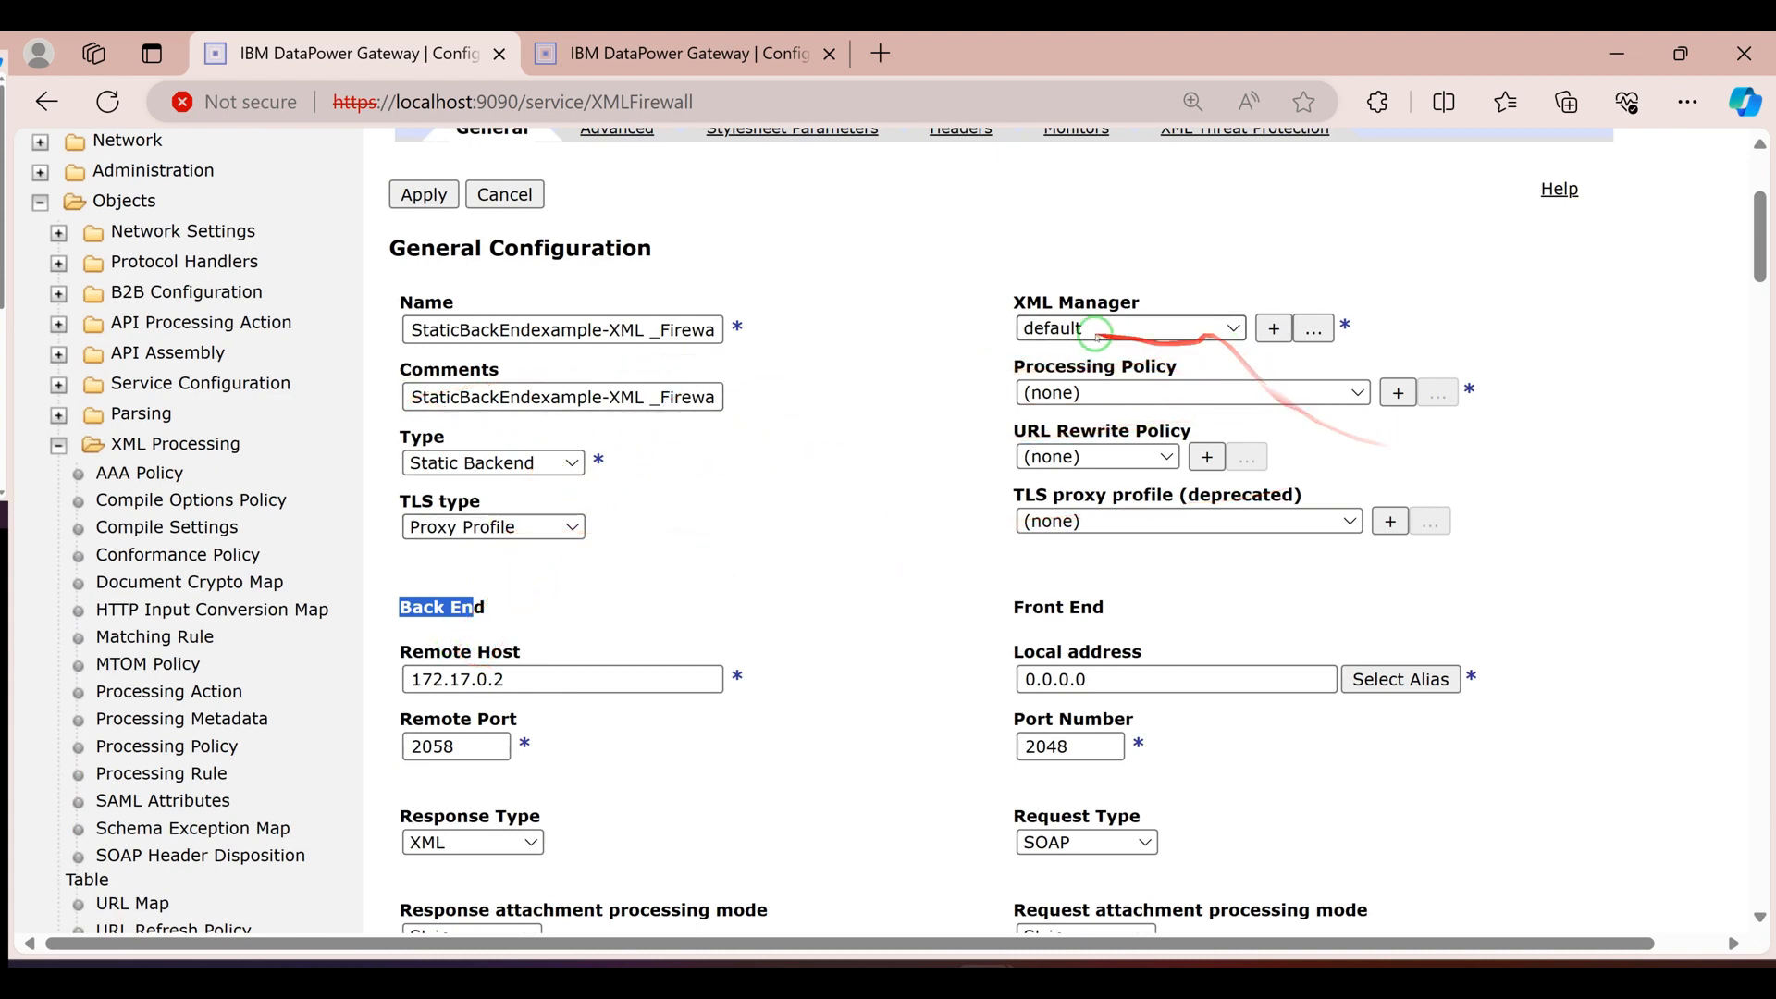
# Set the front end's local address to the eth0_ipv4_1 host alias and its request type to XML
pyautogui.scroll(-2, 1015, 529)
pyautogui.moveTo(1007, 470); pyautogui.dragTo(1106, 470)
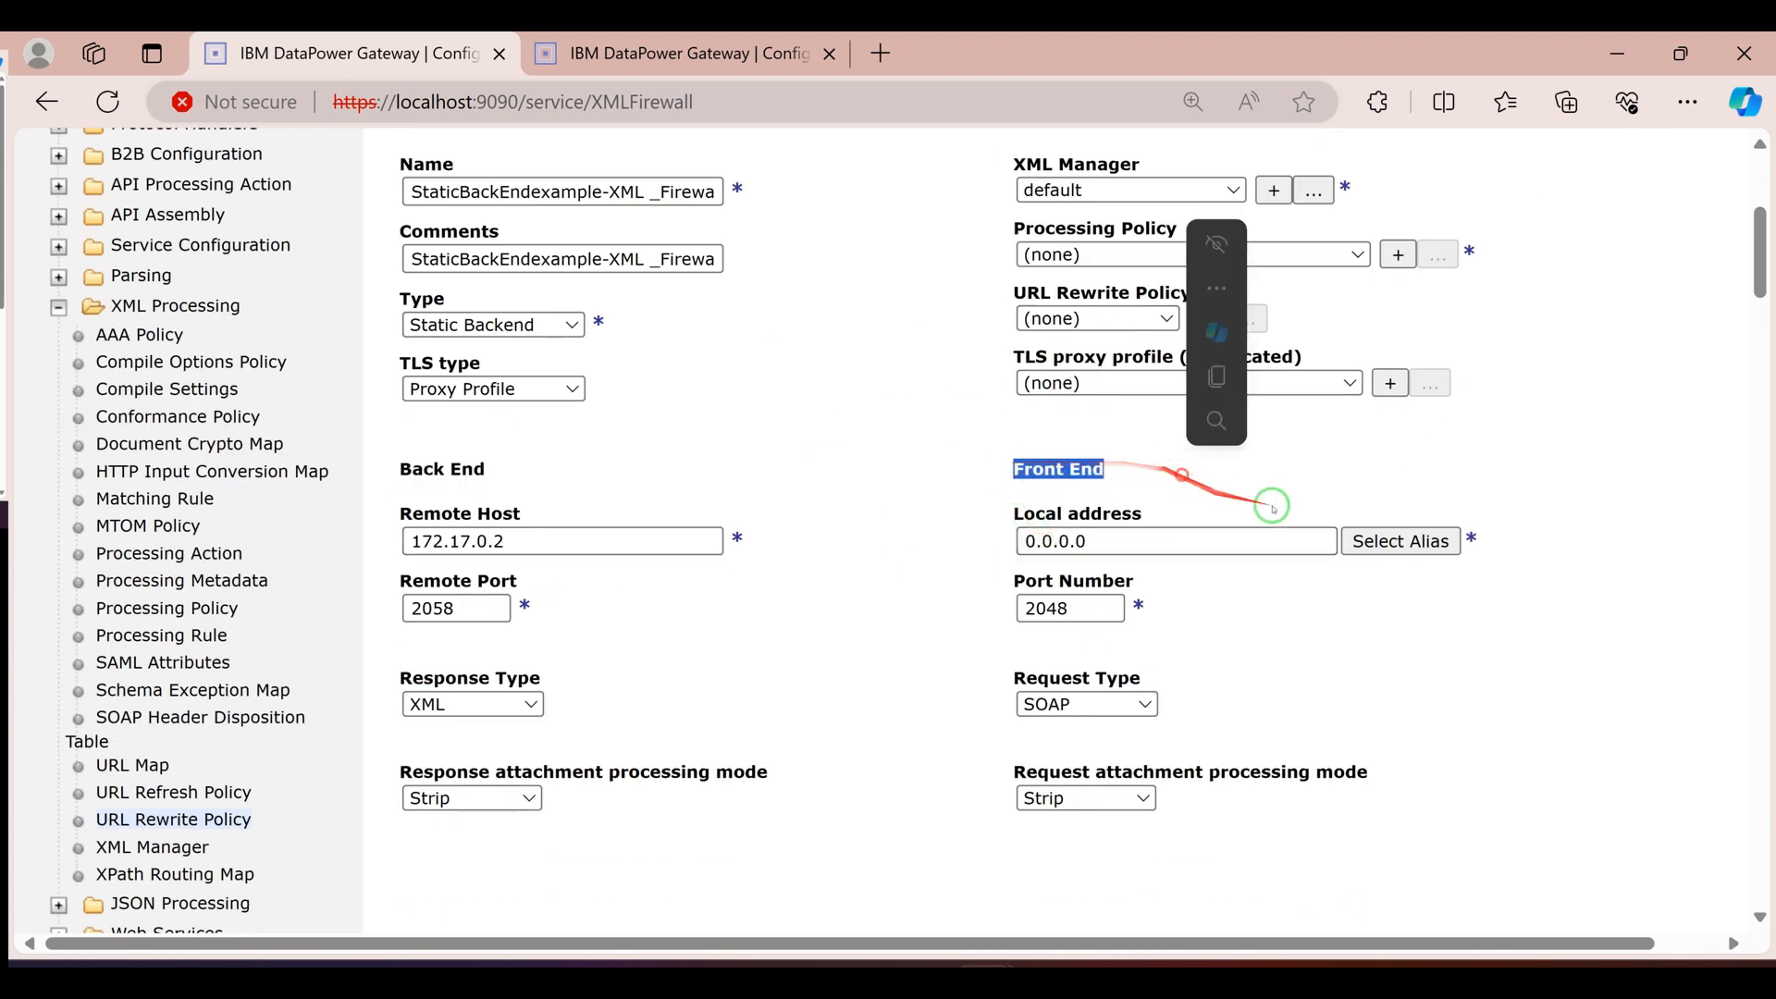
pyautogui.click(1344, 537)
pyautogui.click(59, 208)
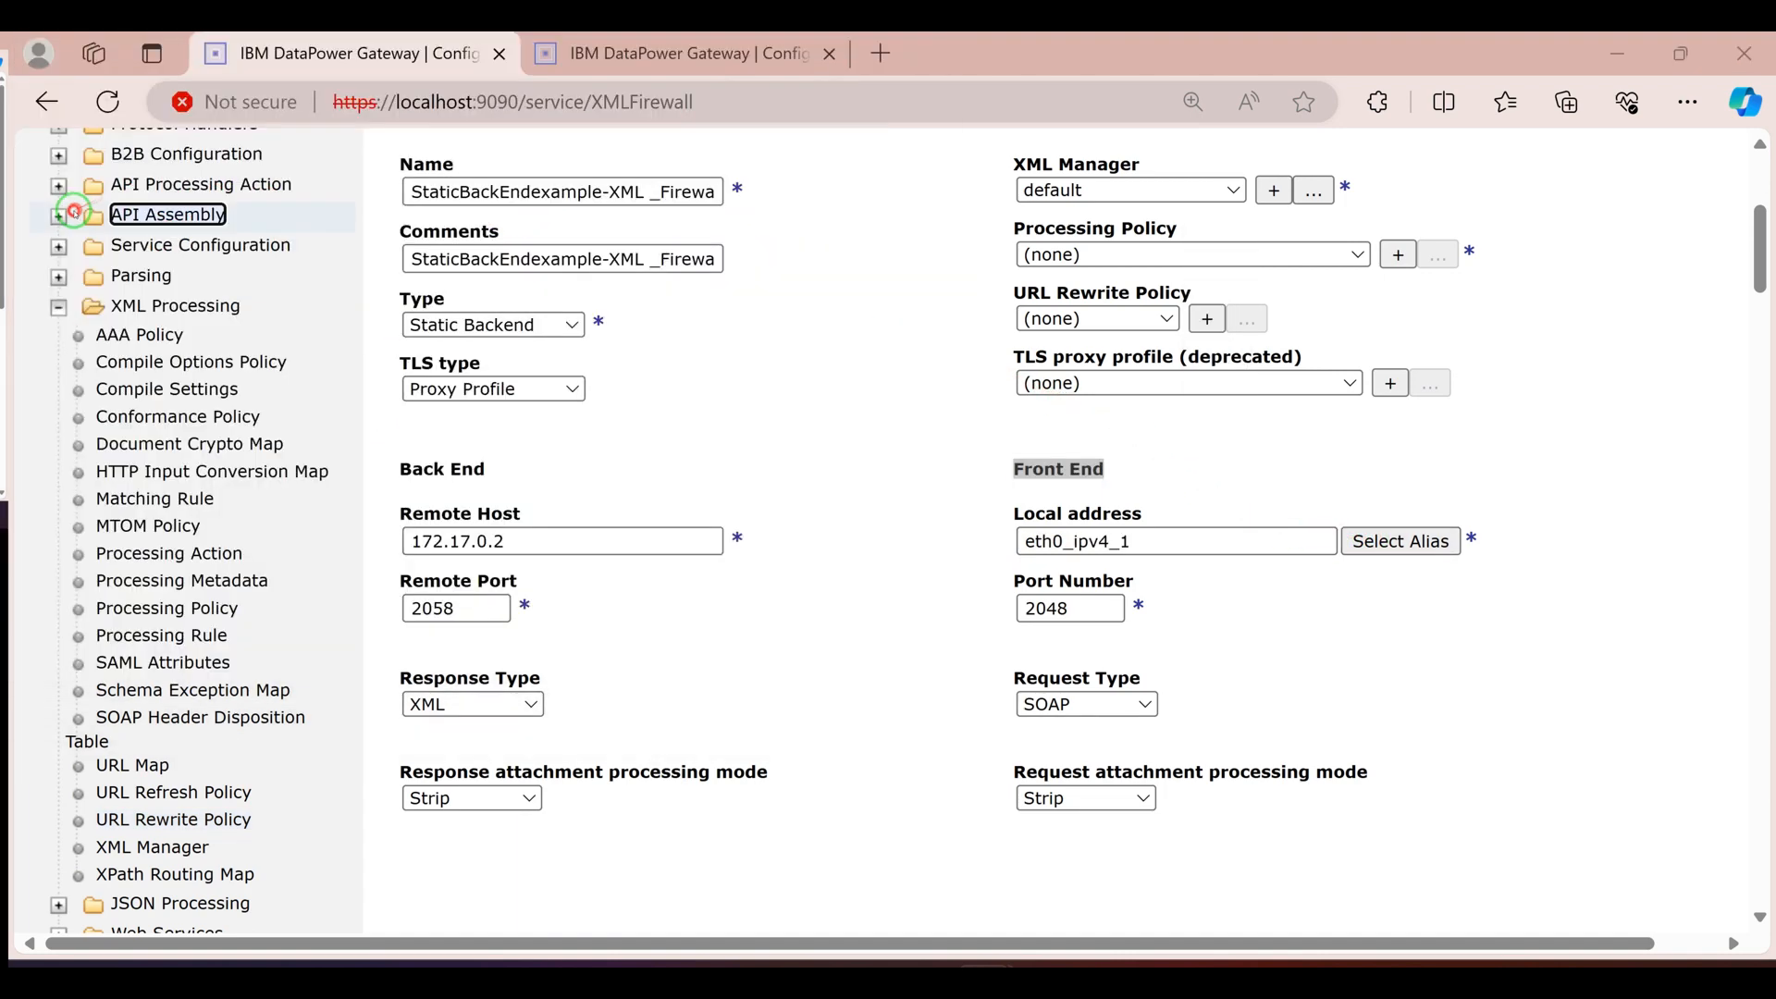
pyautogui.scroll(-2, 1078, 573)
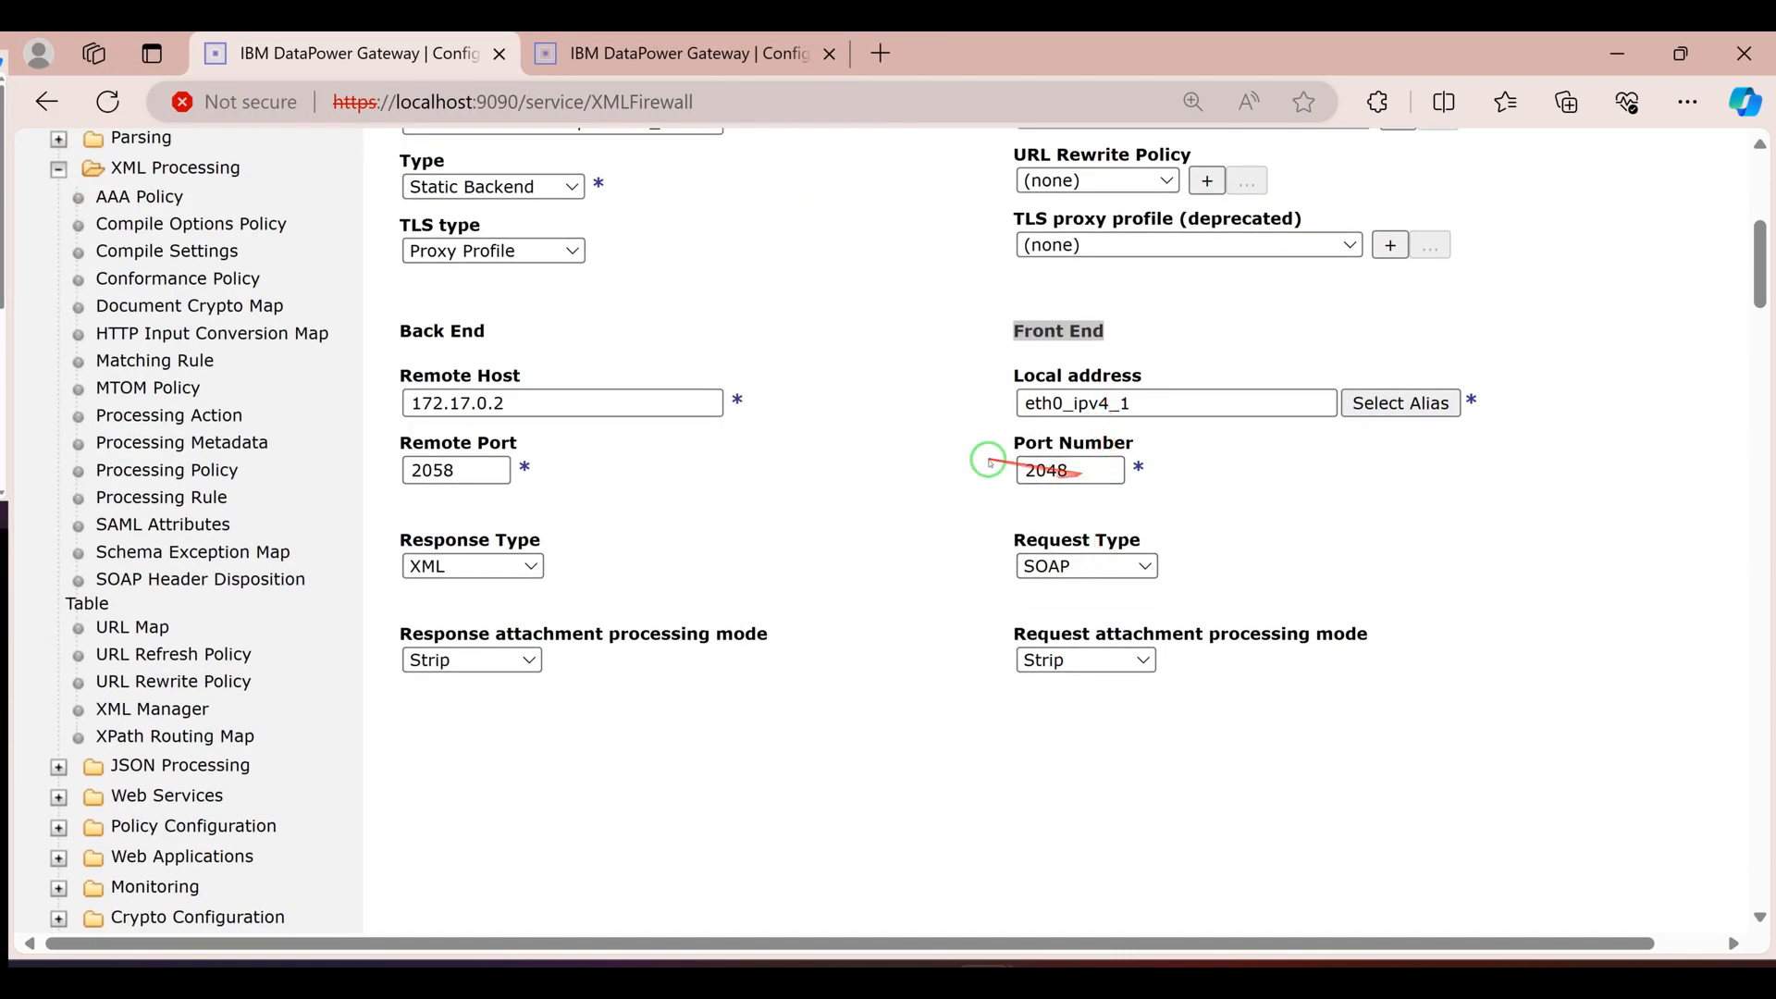
pyautogui.click(1041, 567)
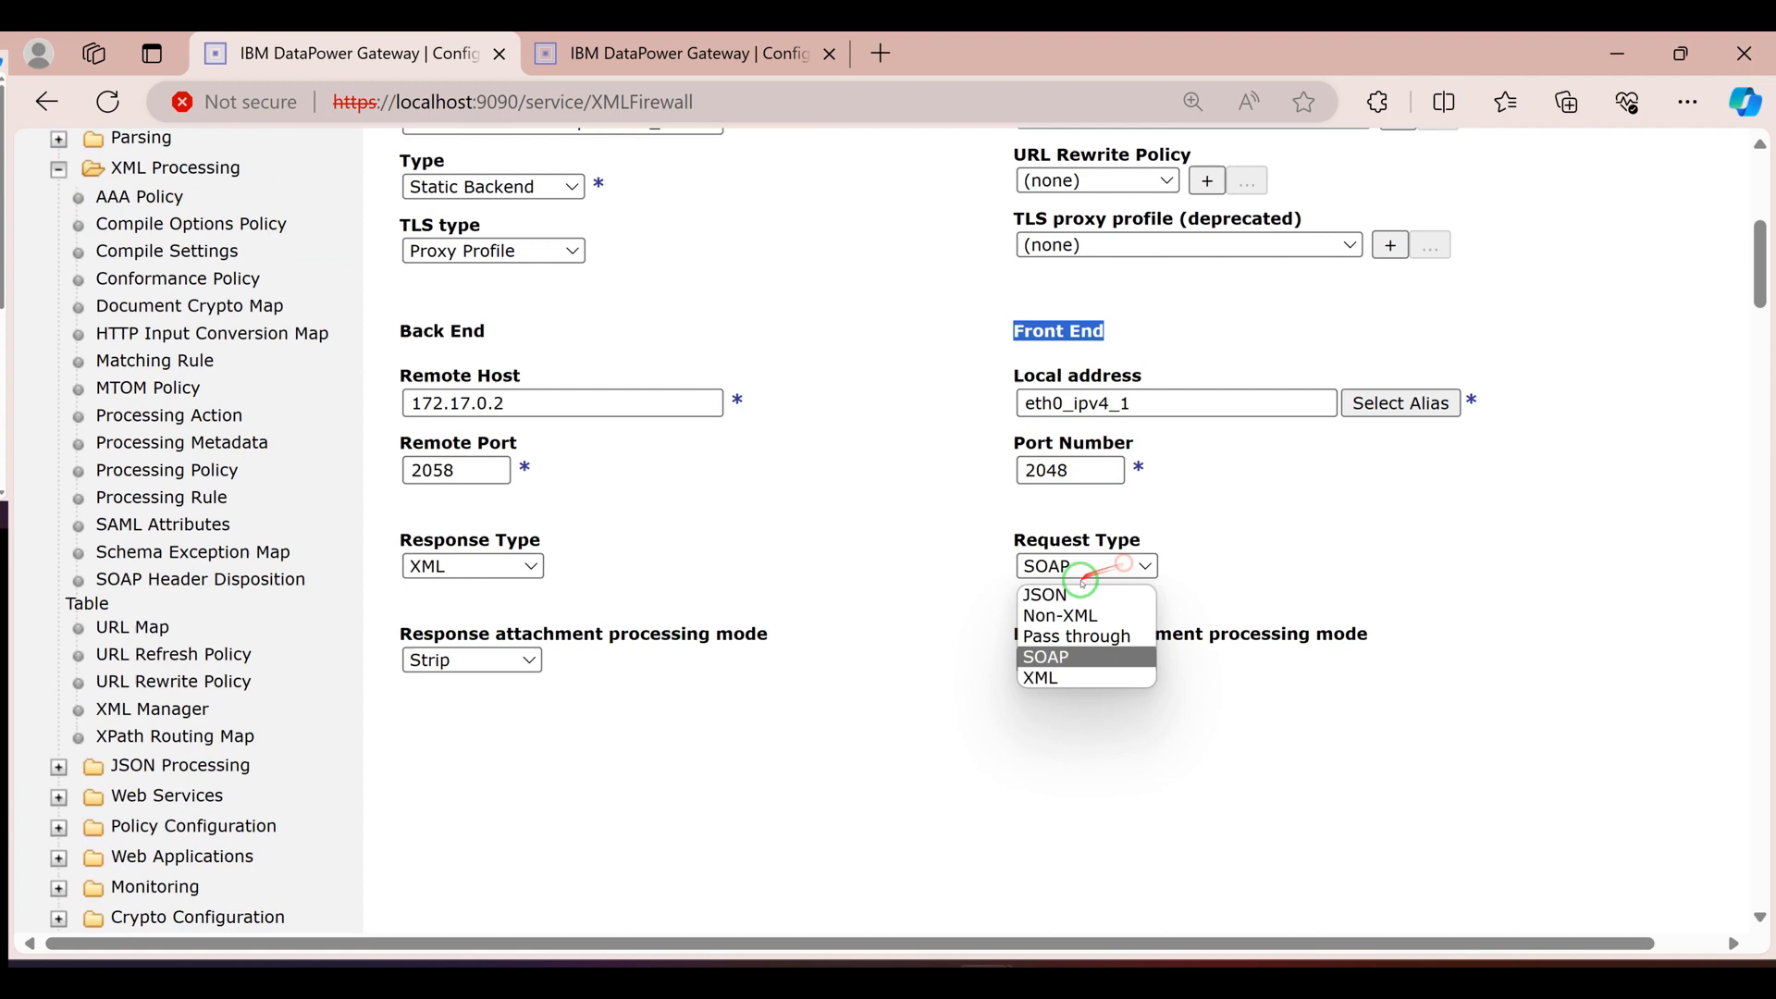
pyautogui.click(1060, 676)
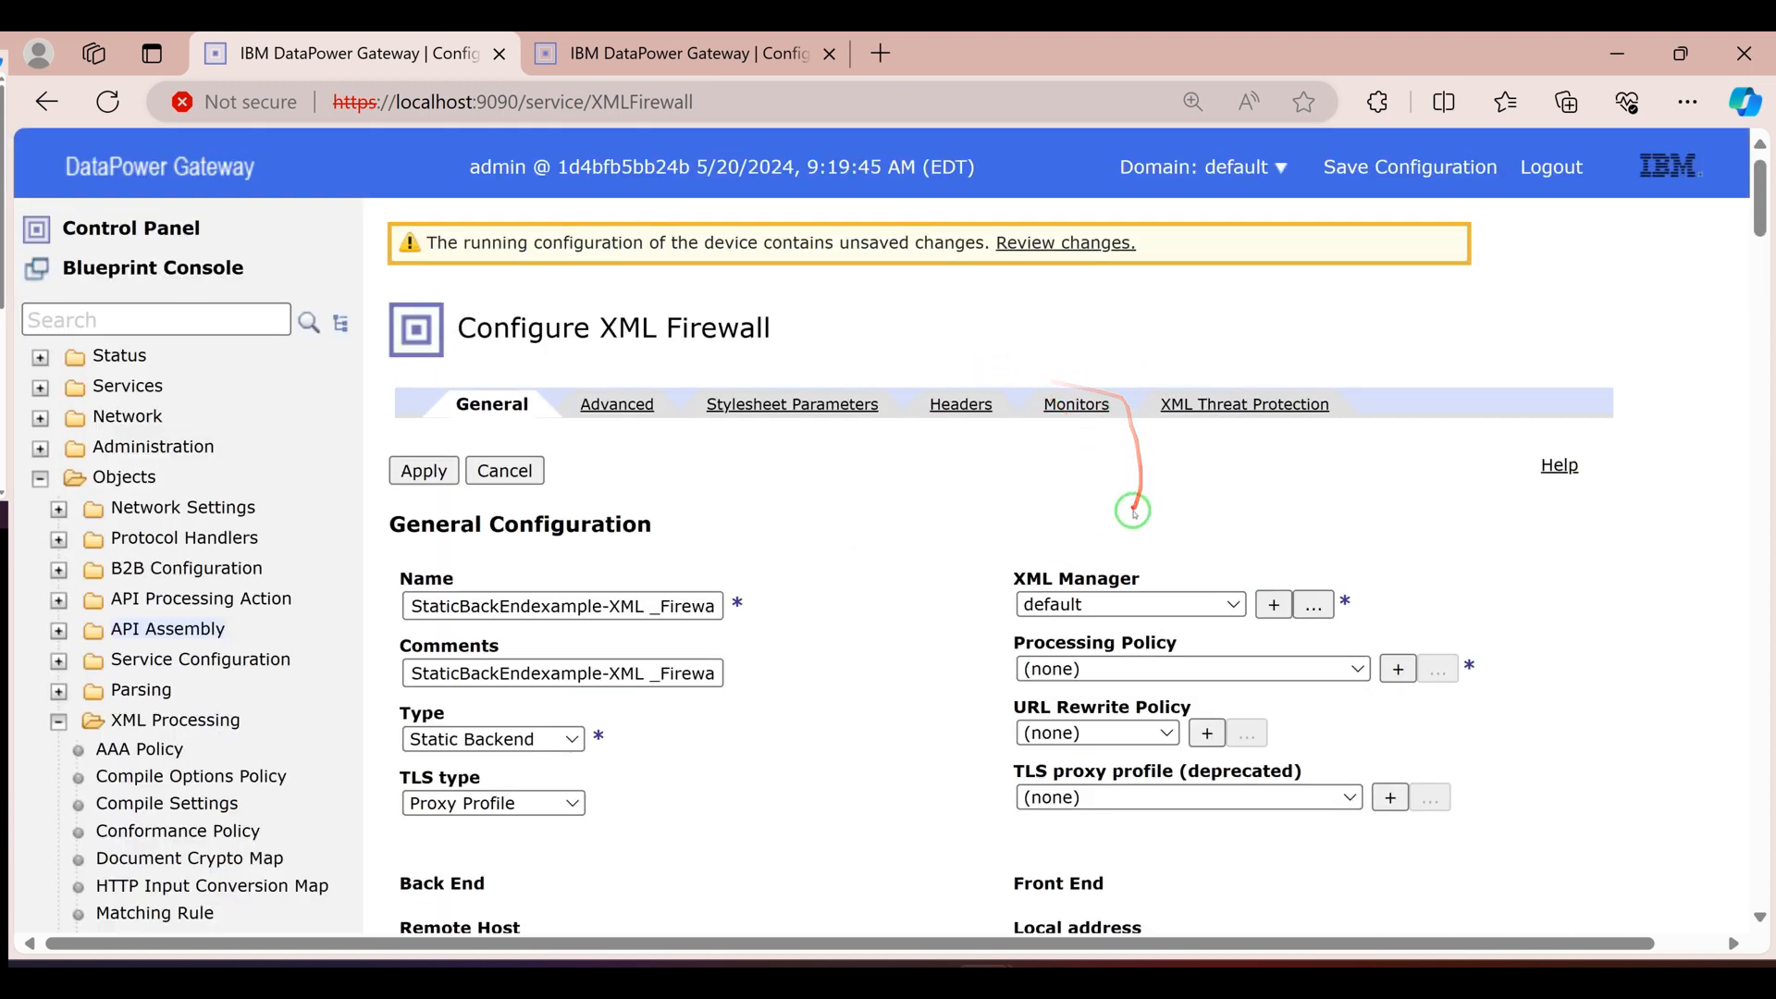
# Create a new processing policy for the firewall and name it StaticBackEndStylePollicy
pyautogui.scroll(-3, 1135, 511)
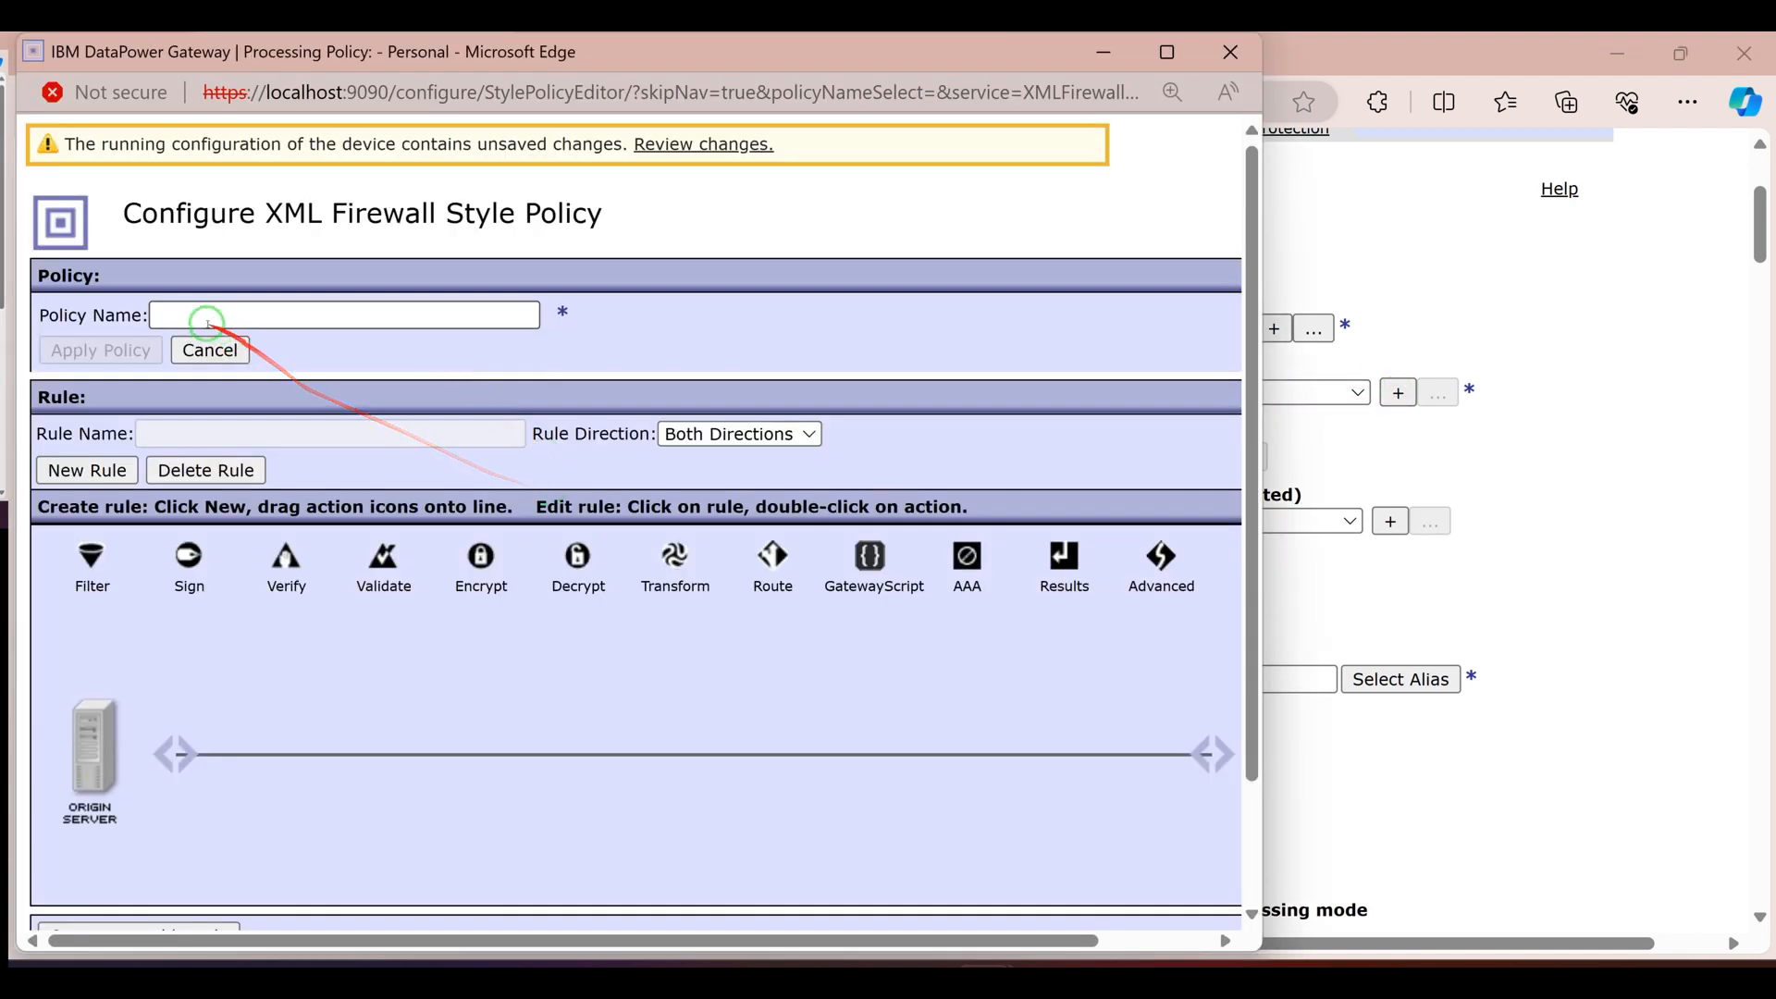
pyautogui.click(213, 316)
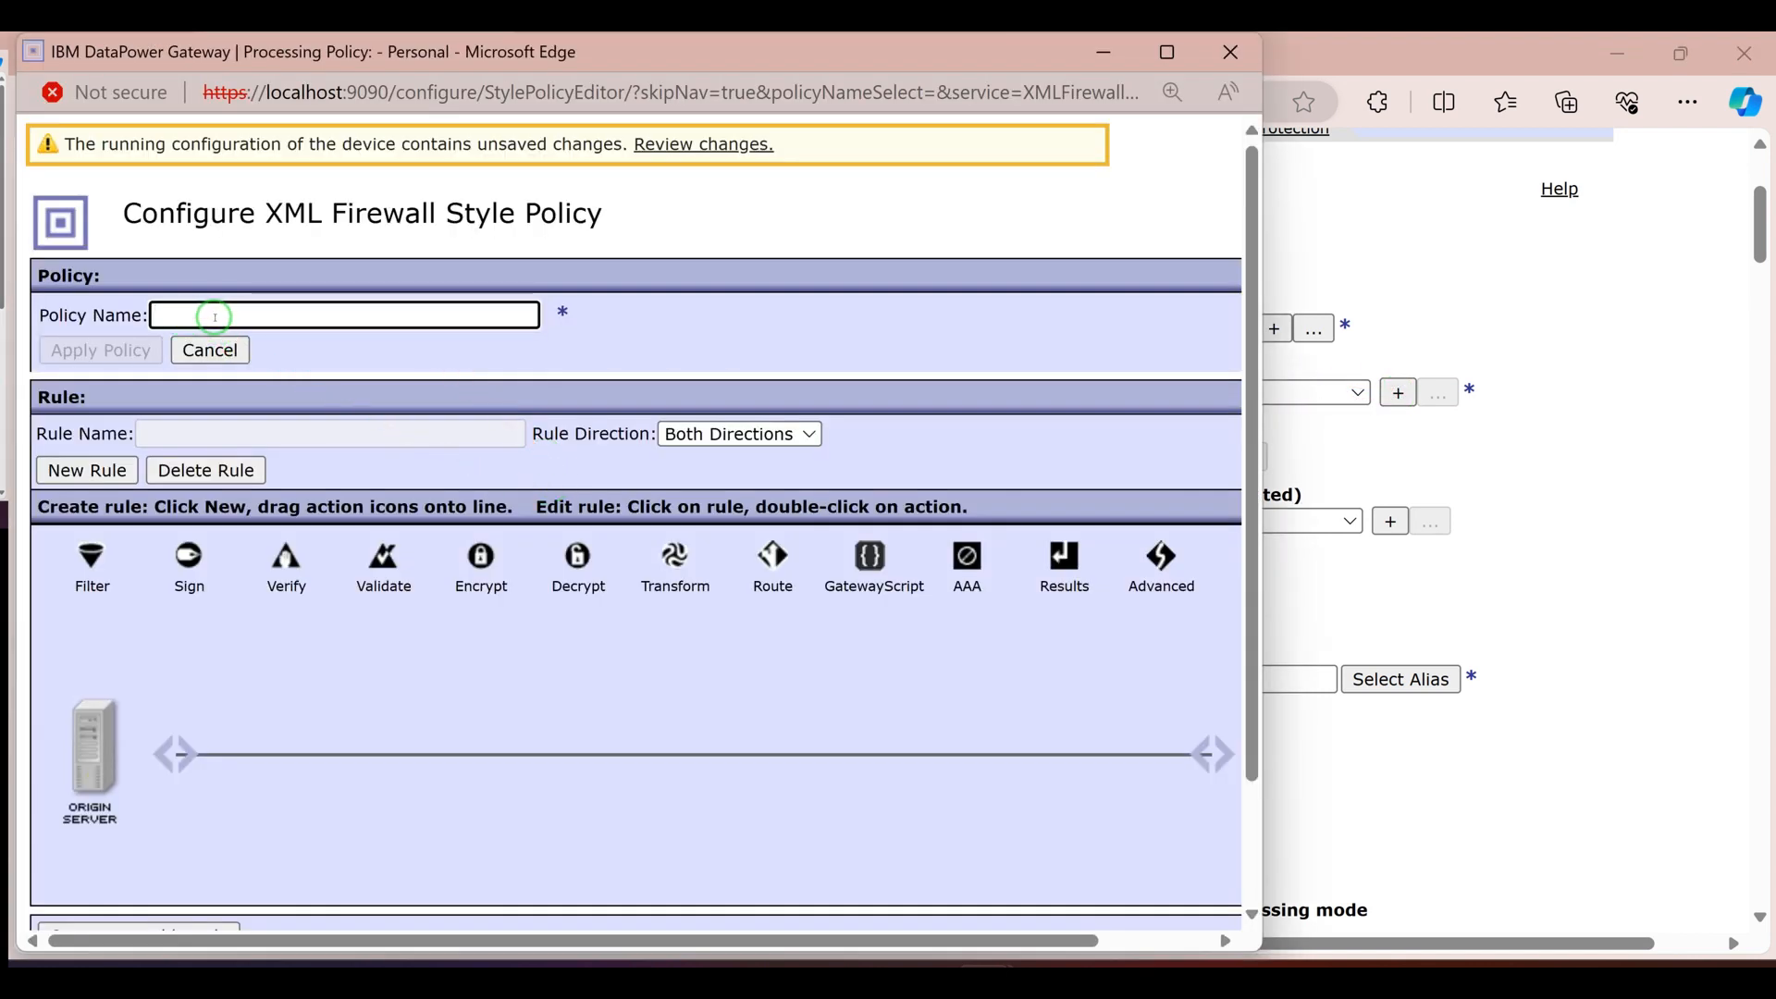
pyautogui.moveTo(248, 317); pyautogui.dragTo(96, 308)
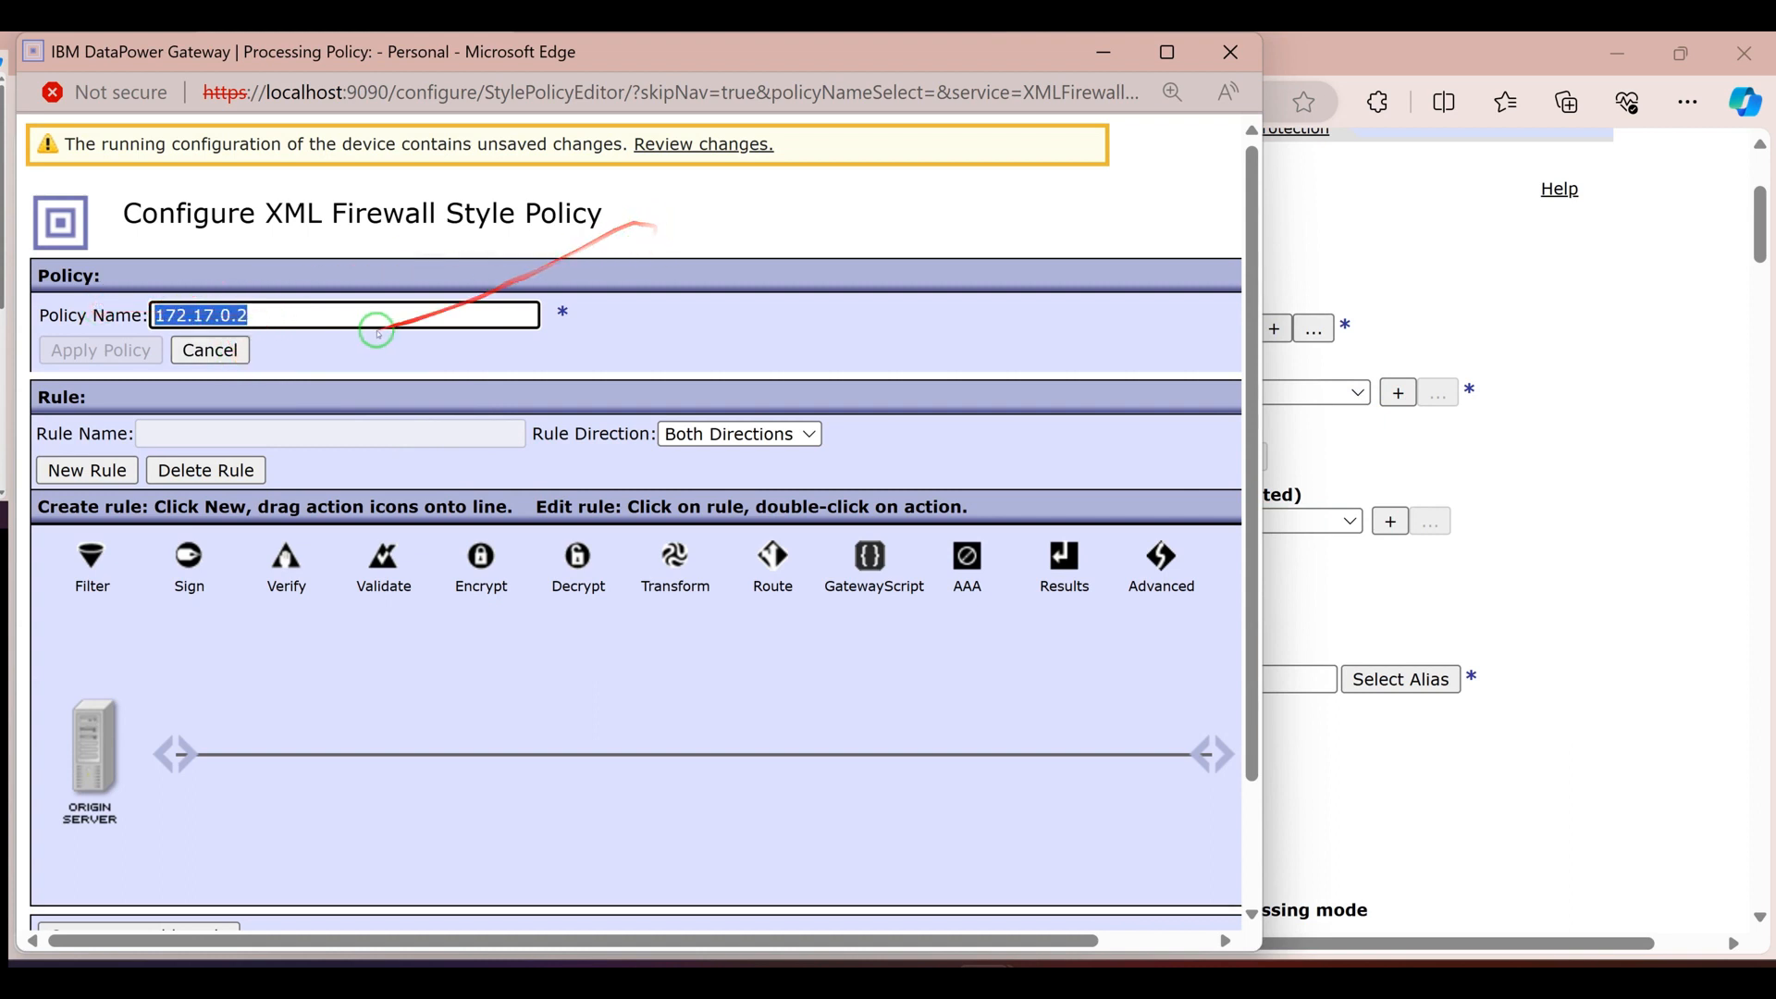
pyautogui.press('BackSpace')
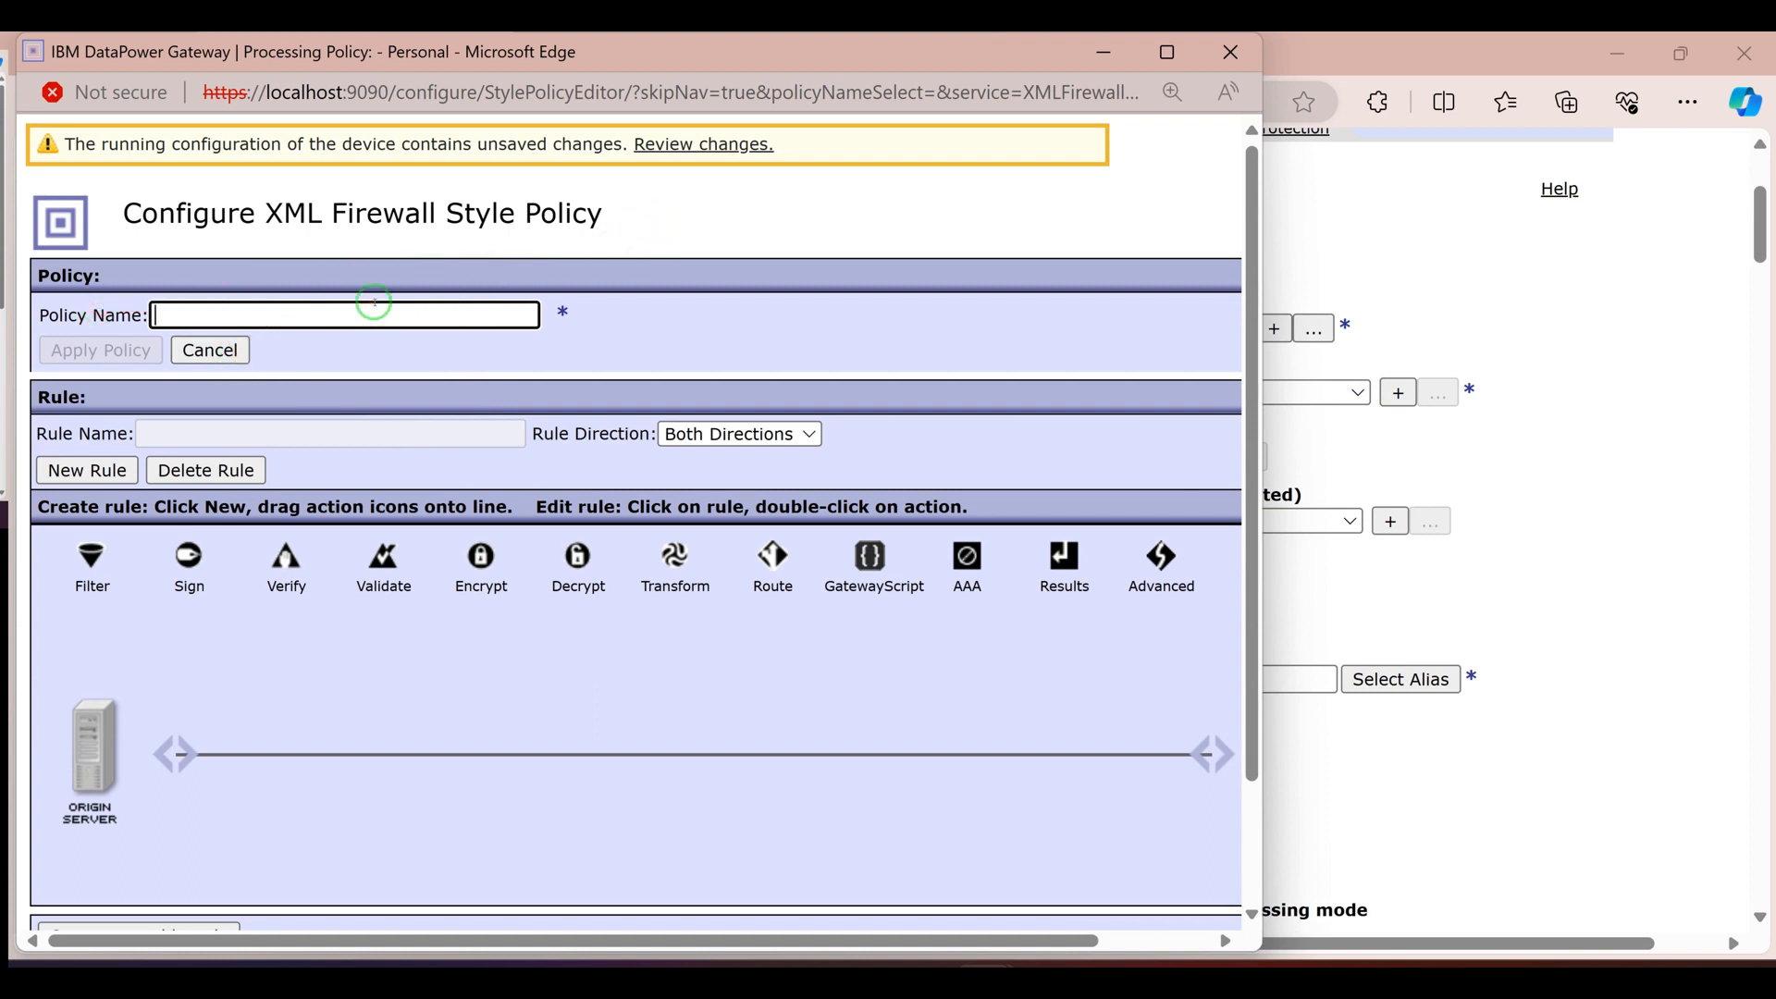
pyautogui.write('StaticBackEndStylePollicy')
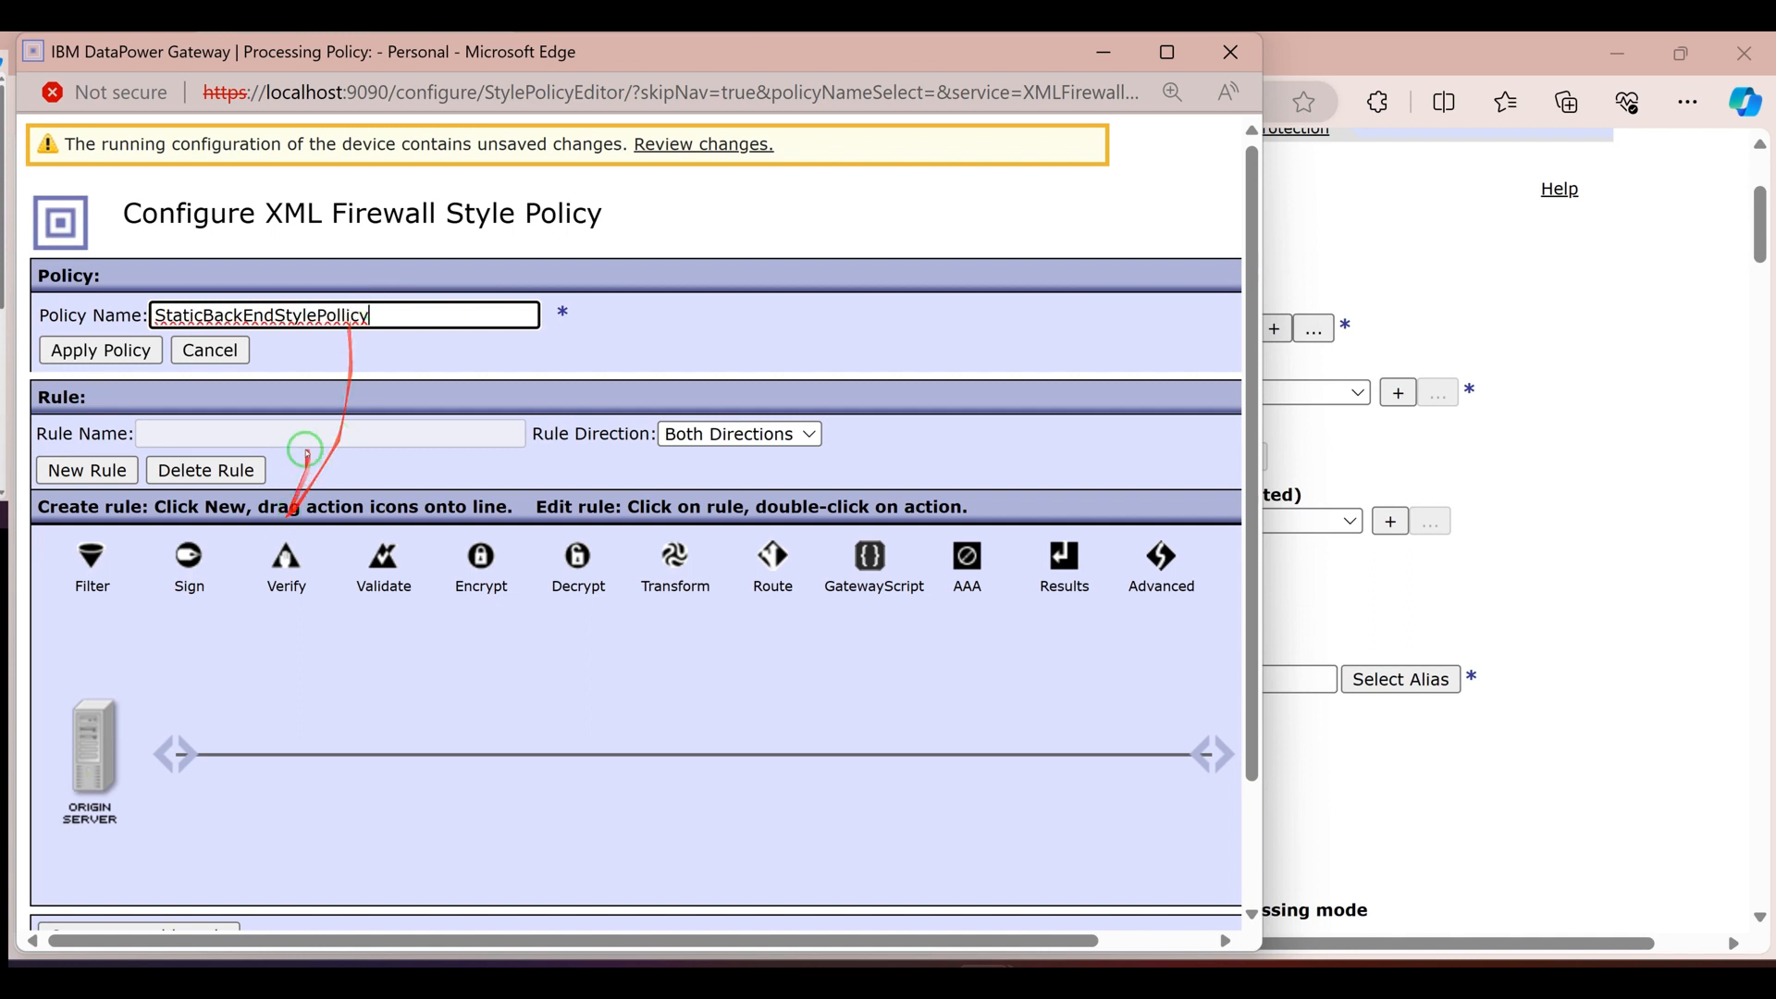
# Add a new rule to the style policy and set its direction to Client to Server
pyautogui.click(90, 470)
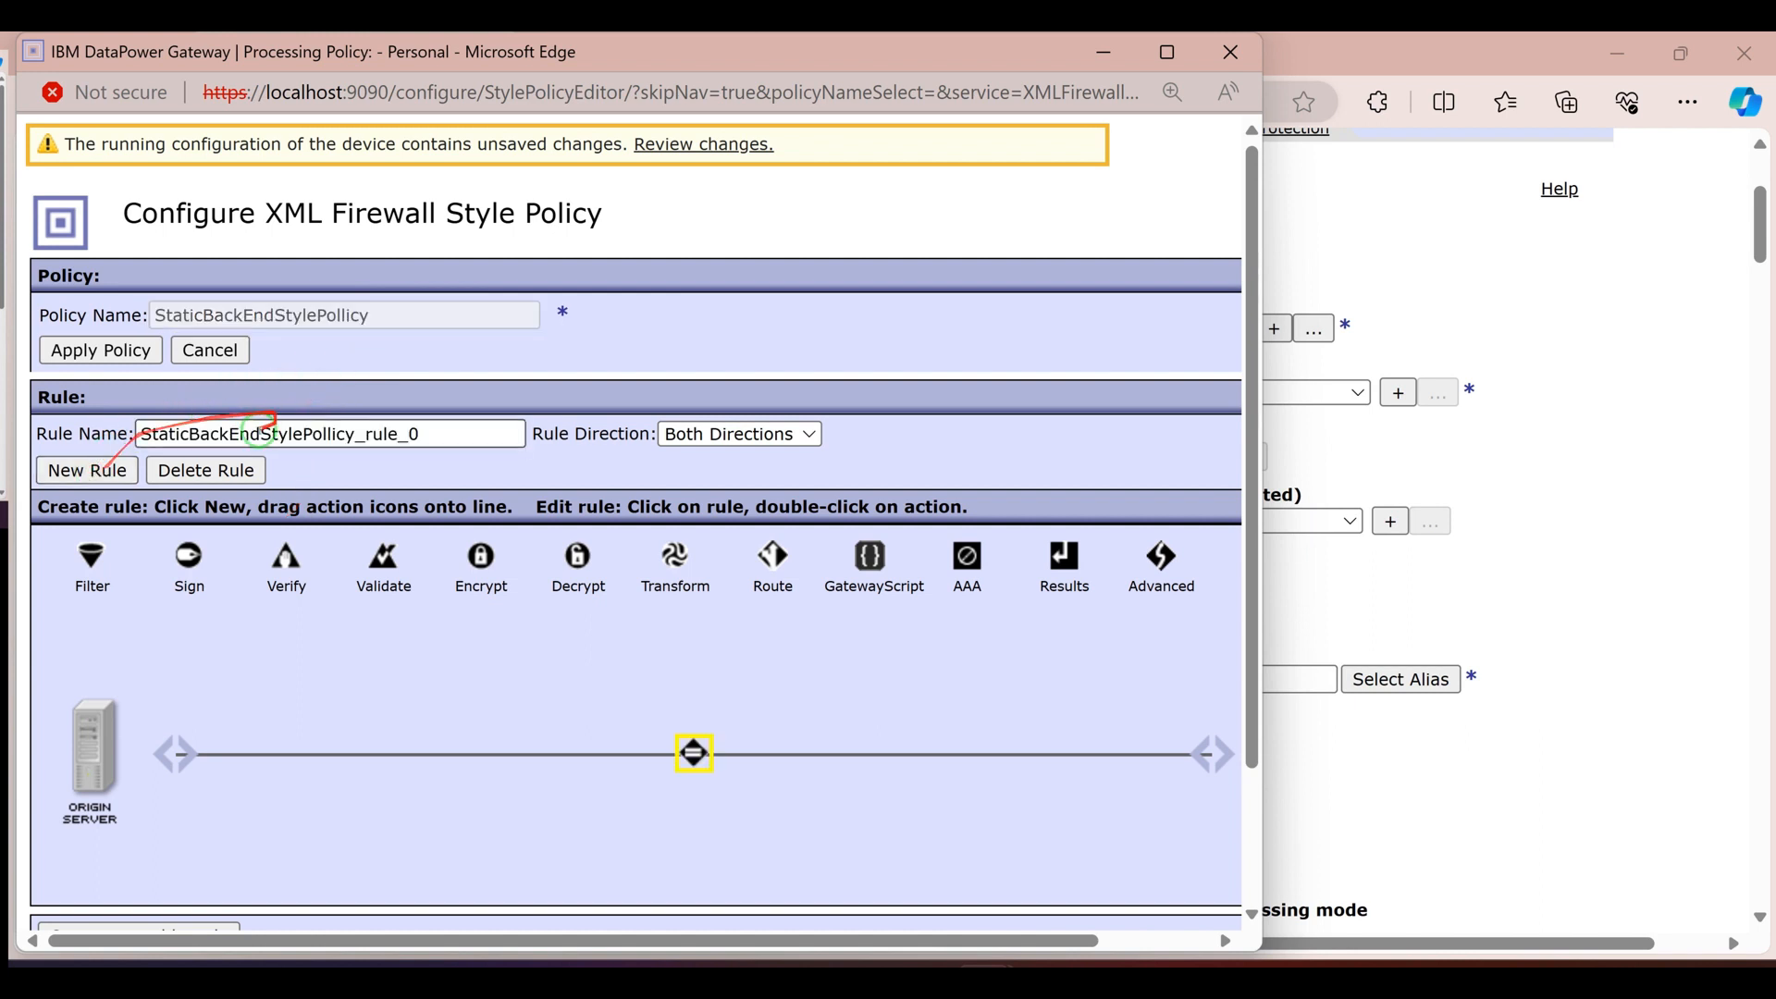
pyautogui.click(700, 437)
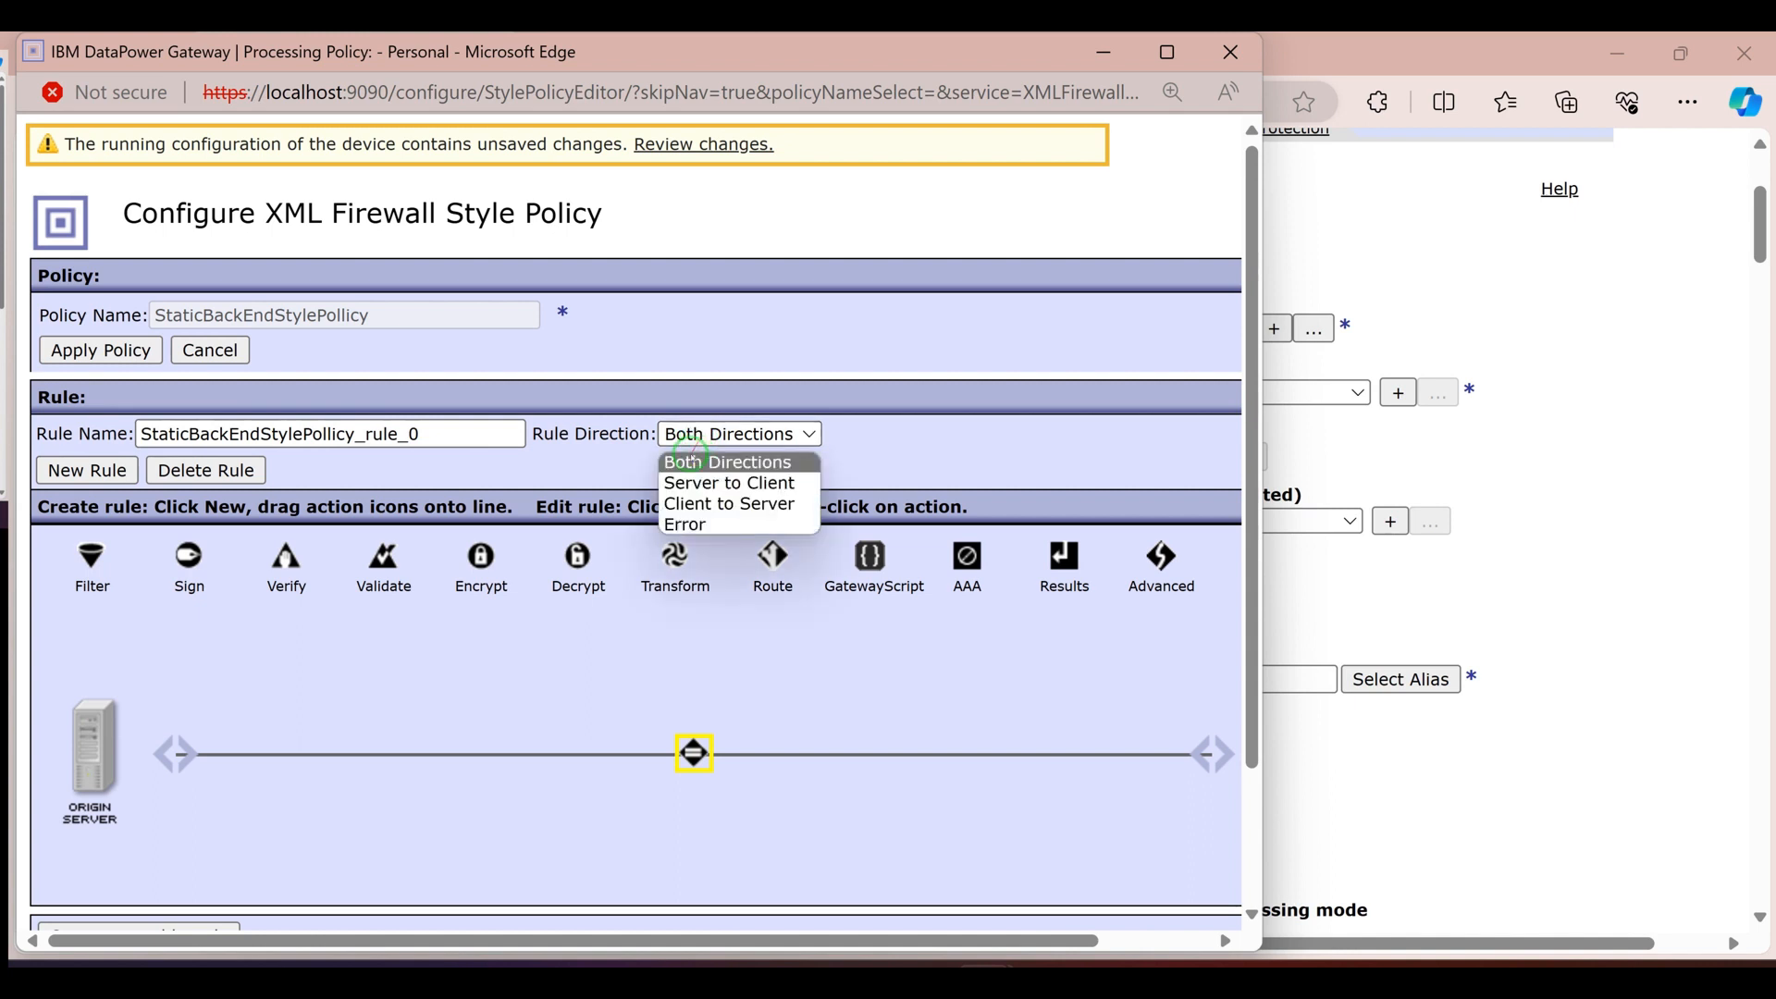
pyautogui.click(715, 502)
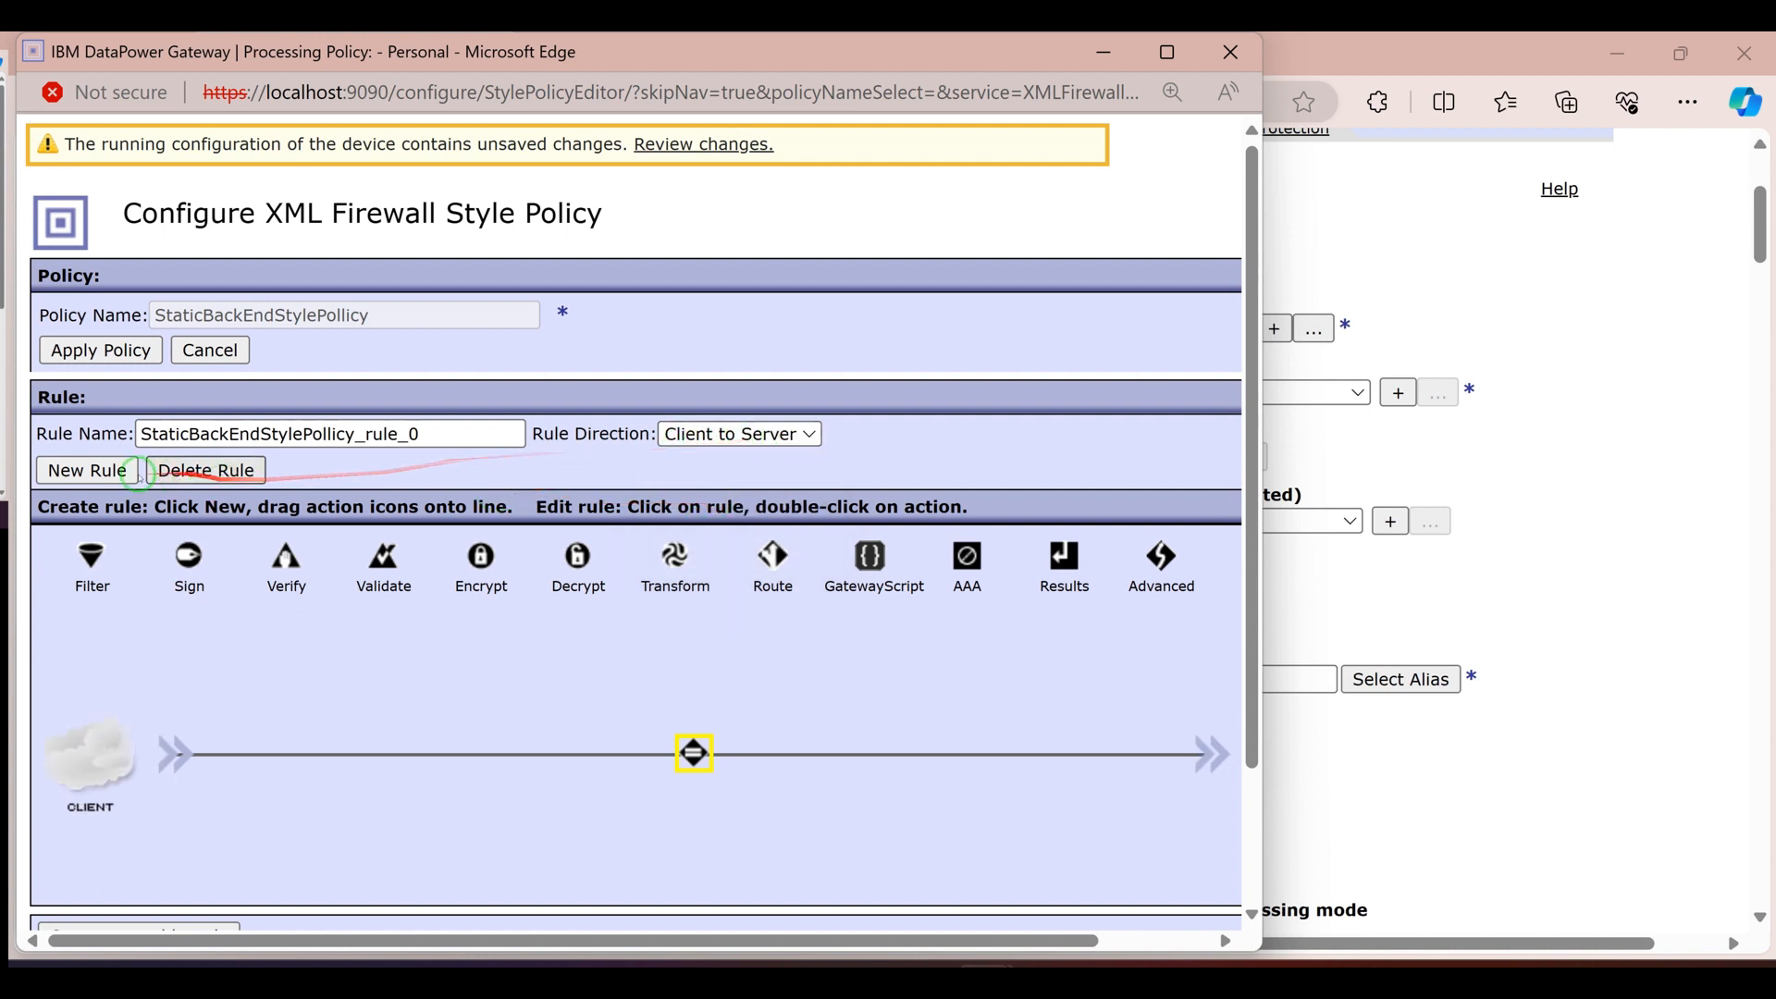
pyautogui.click(94, 472)
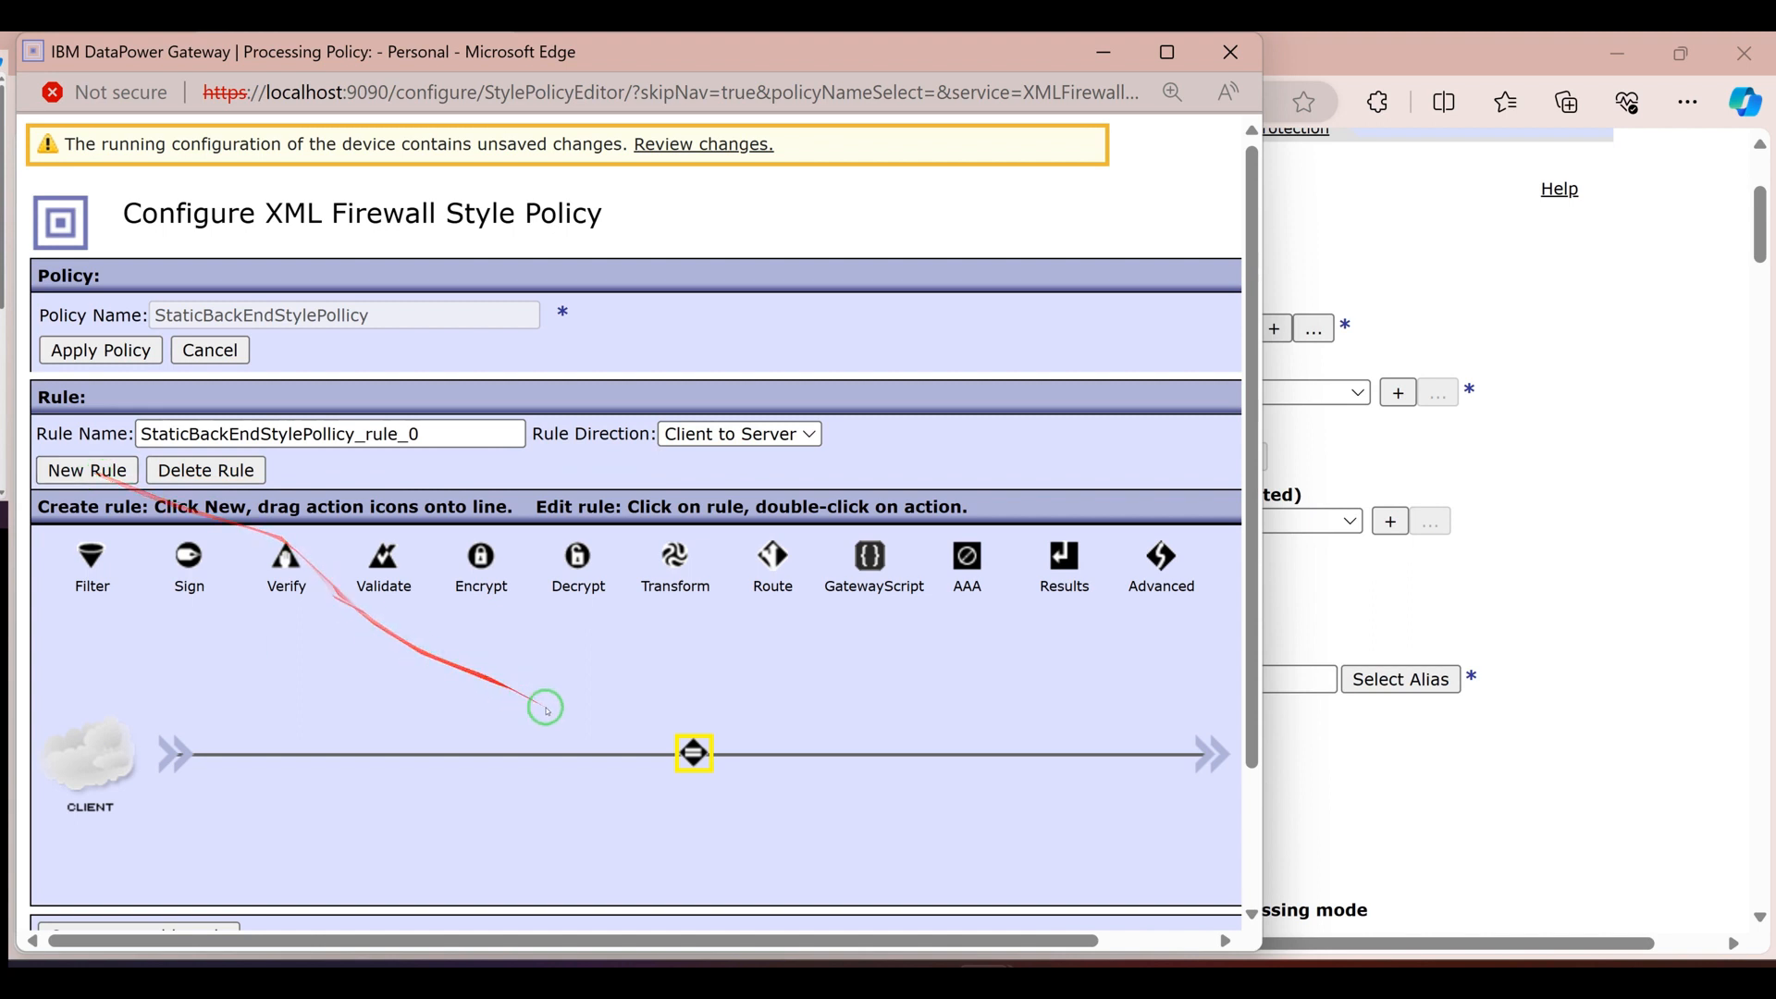
# Start a new matching rule for the policy rule's Match action and add a URL match of /backend
pyautogui.click(714, 758)
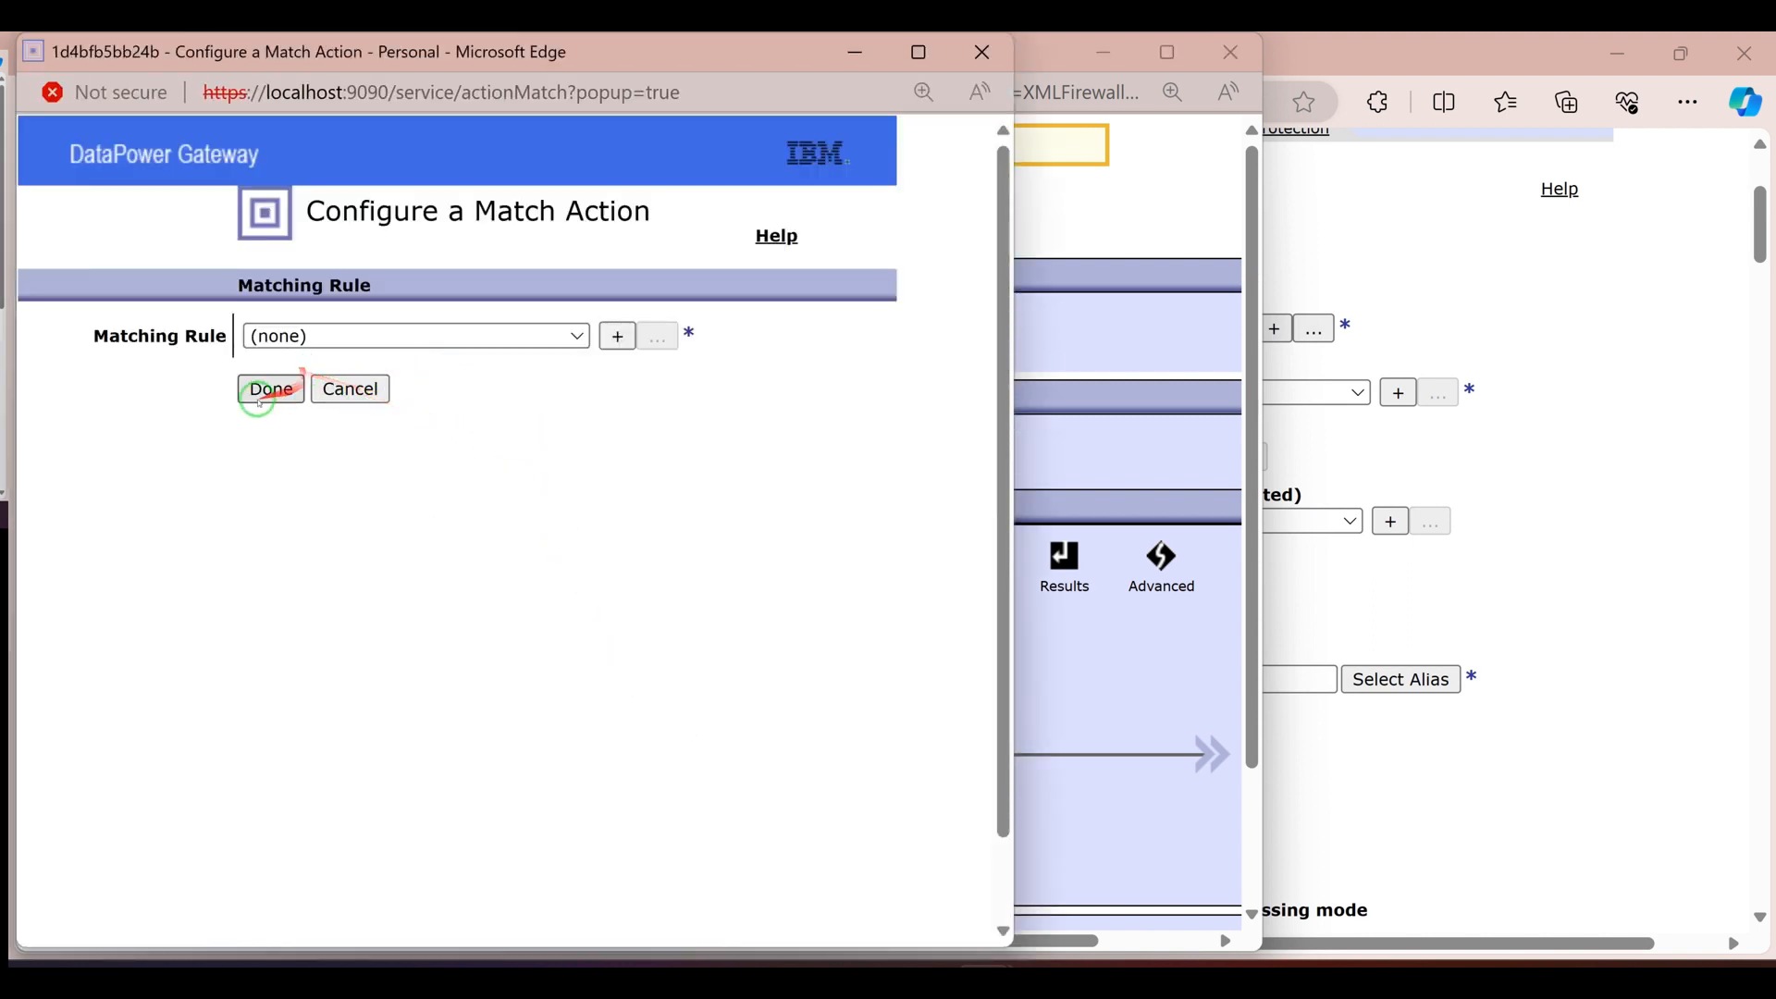
pyautogui.click(618, 336)
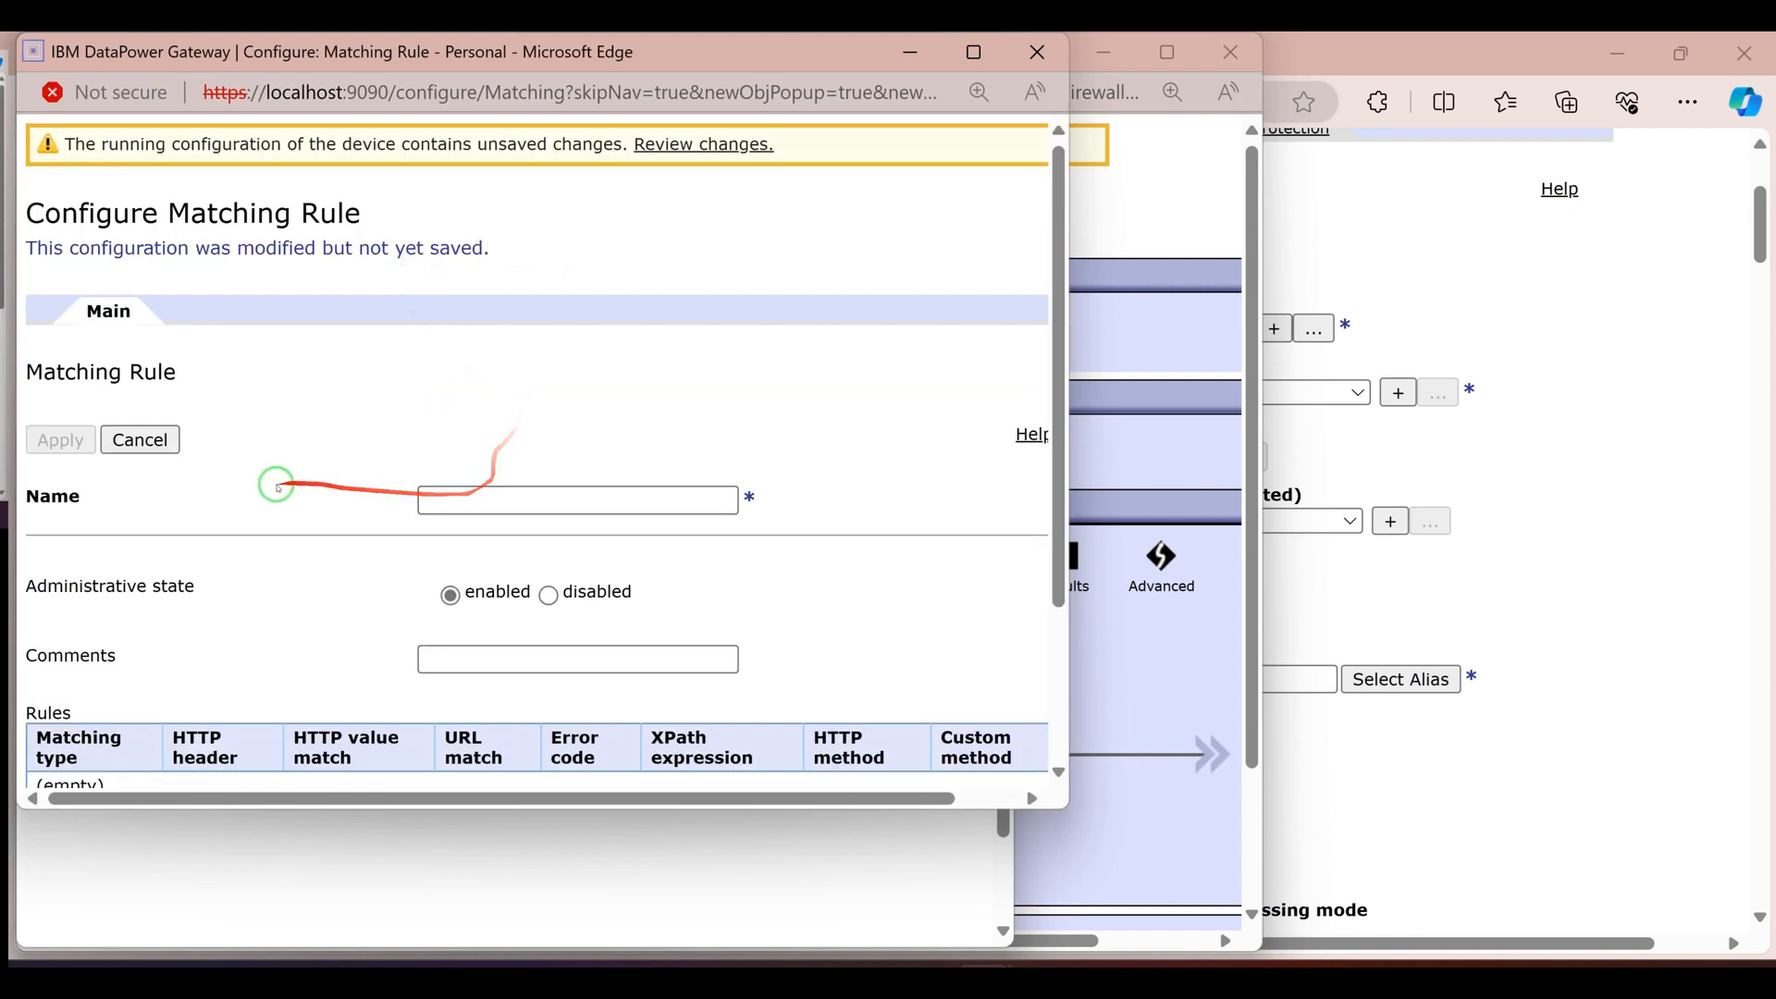
pyautogui.scroll(-2, 575, 648)
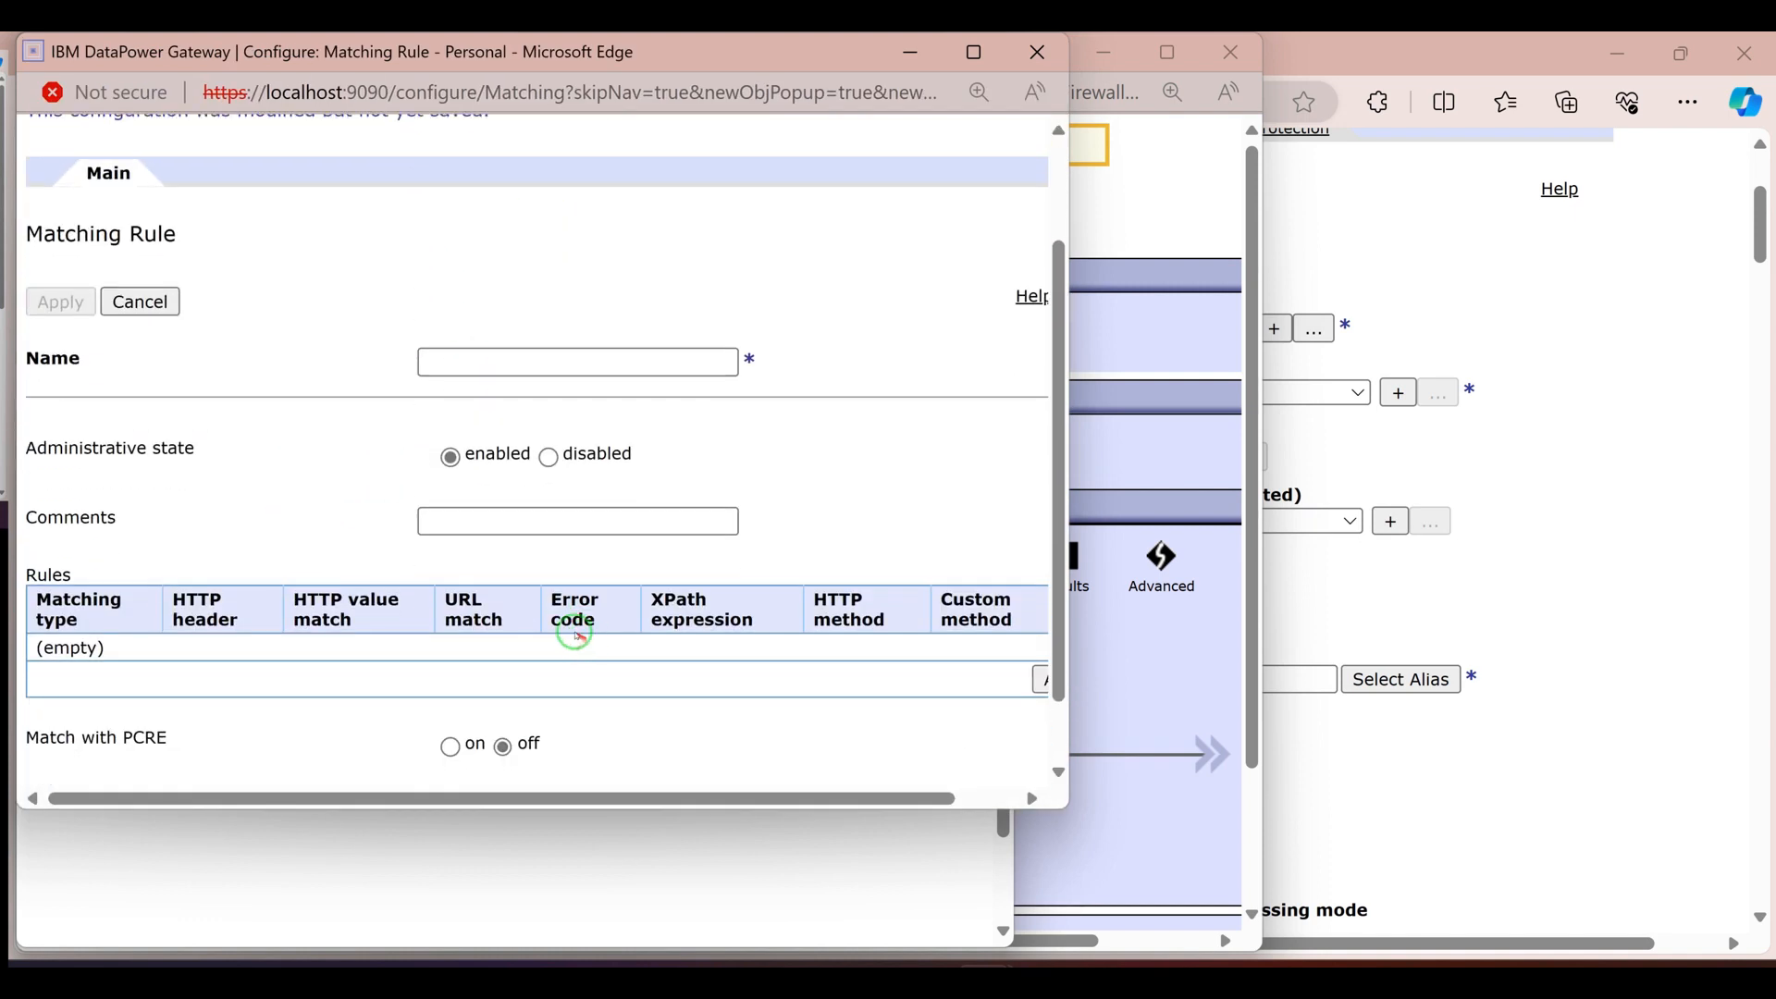
pyautogui.click(1040, 680)
pyautogui.click(486, 410)
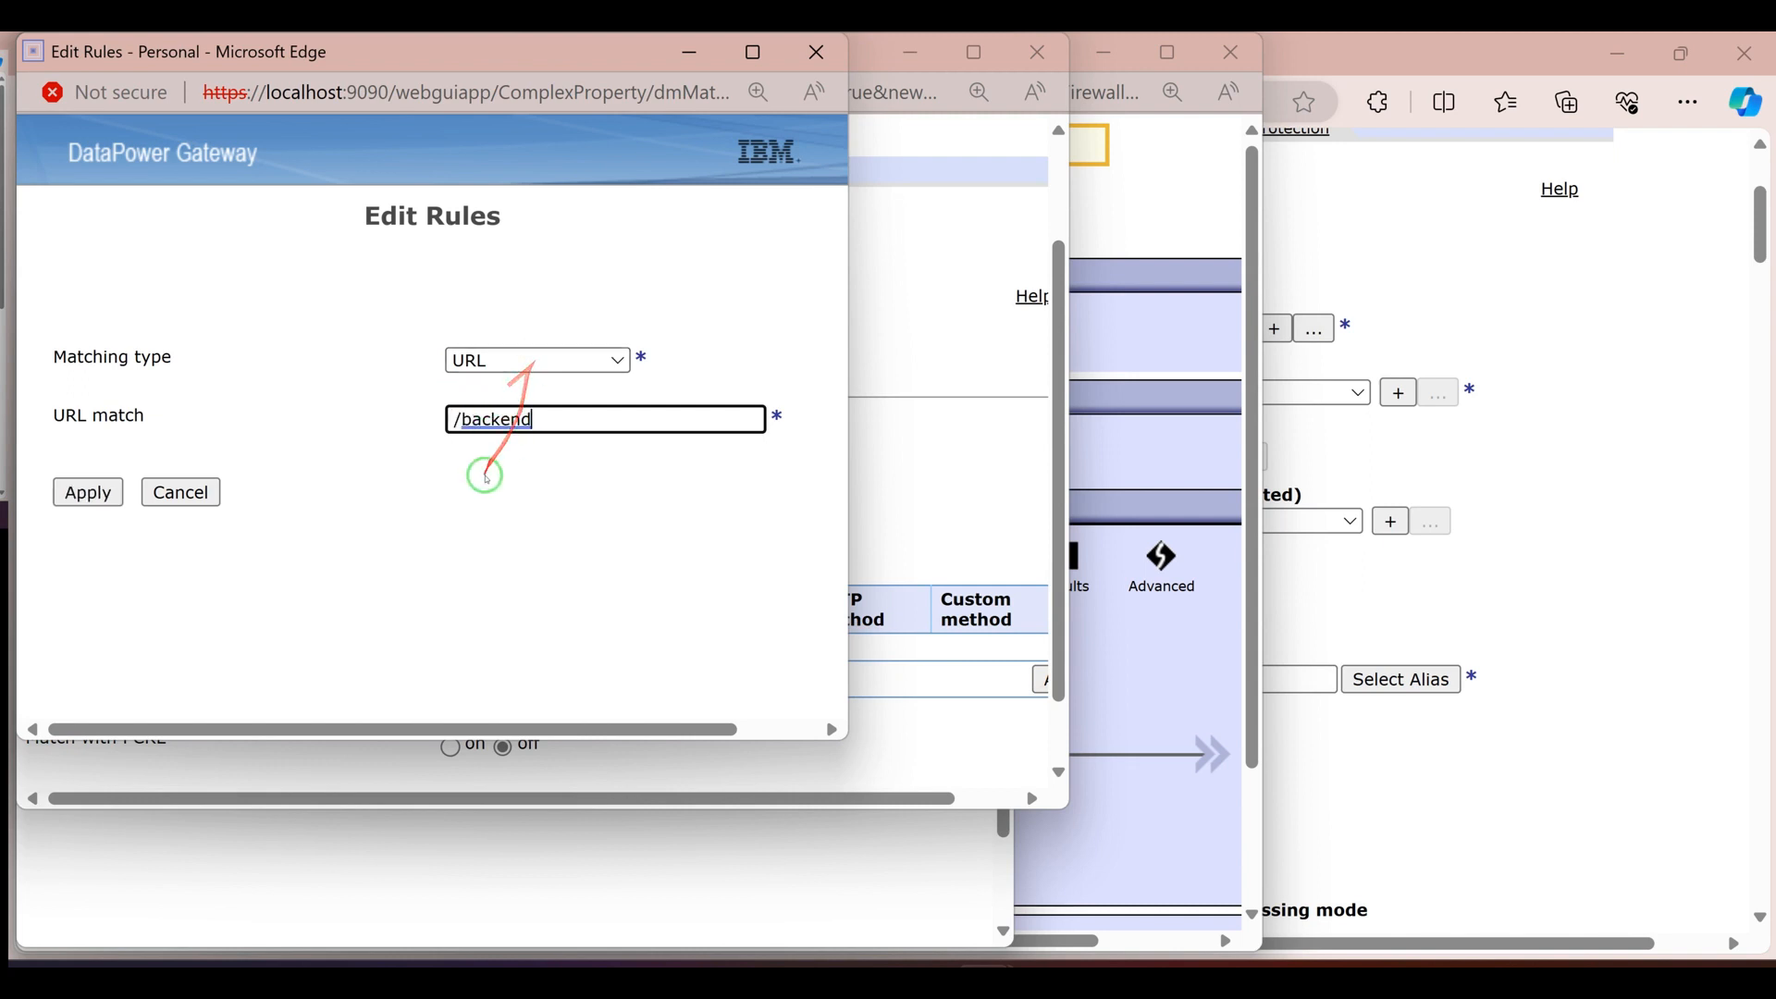
pyautogui.click(109, 492)
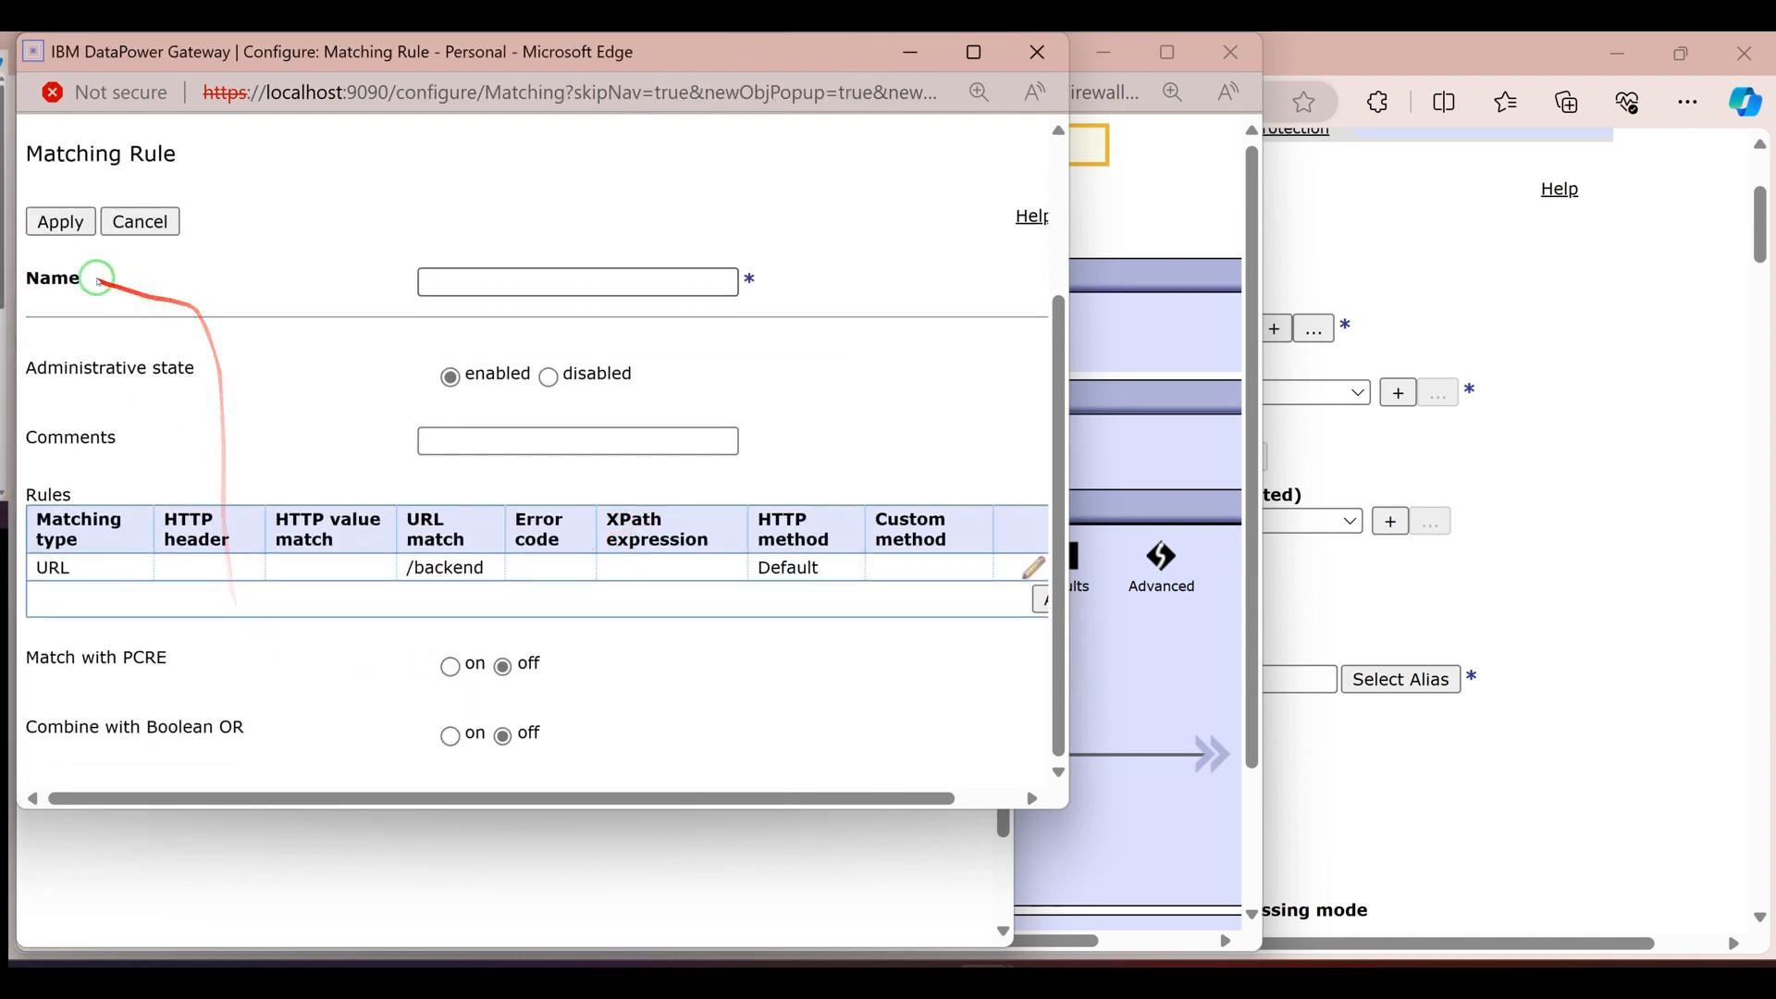
# Name the matching rule backendStaticURL, apply it, and complete the Match action with it
pyautogui.click(57, 222)
pyautogui.click(776, 260)
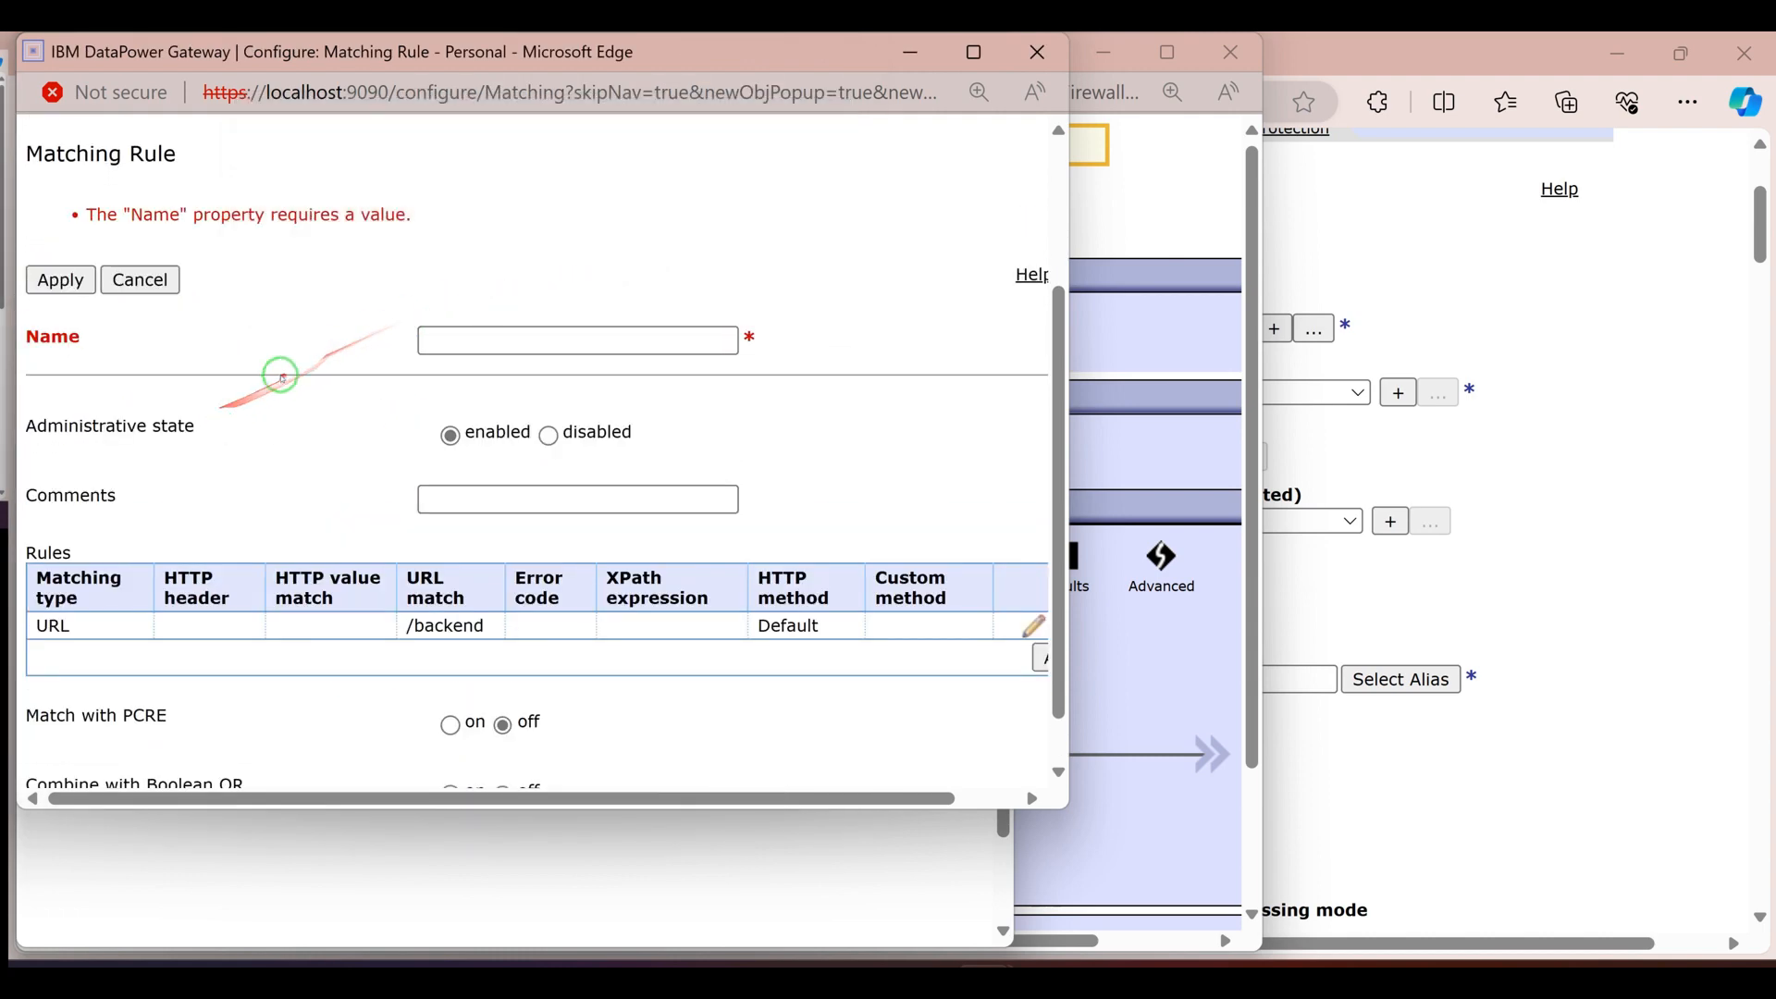
pyautogui.click(455, 339)
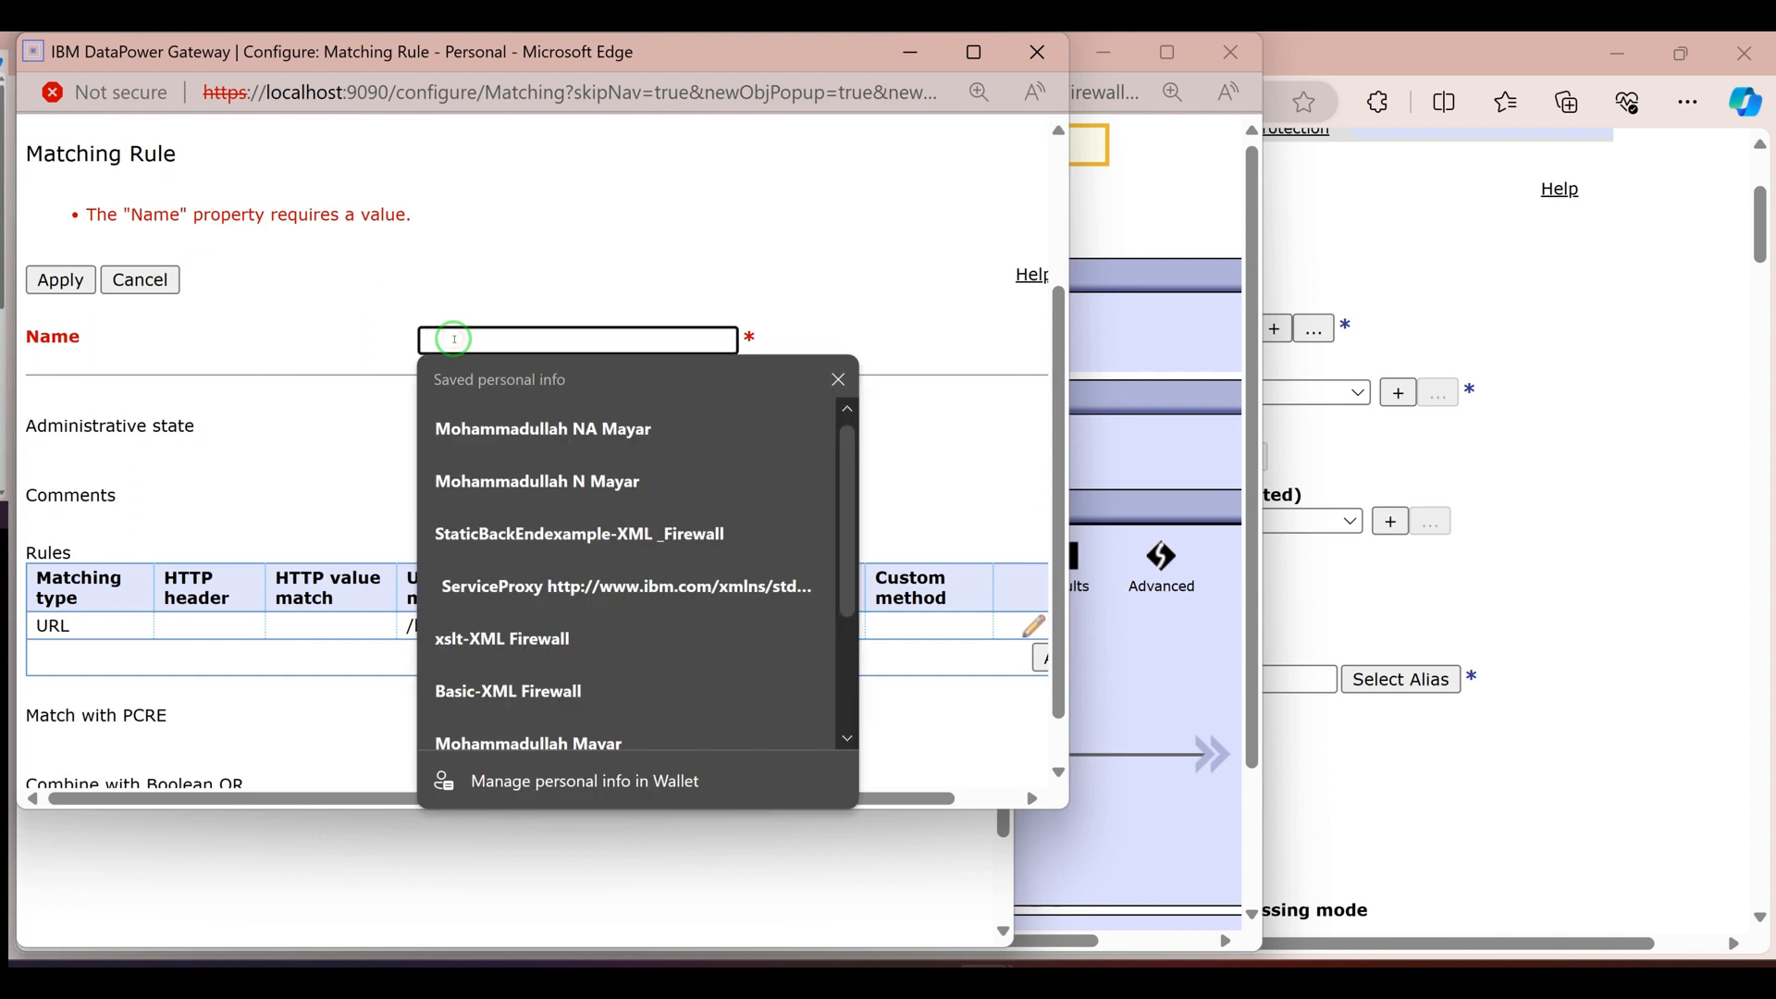
pyautogui.write('backendStaticURL')
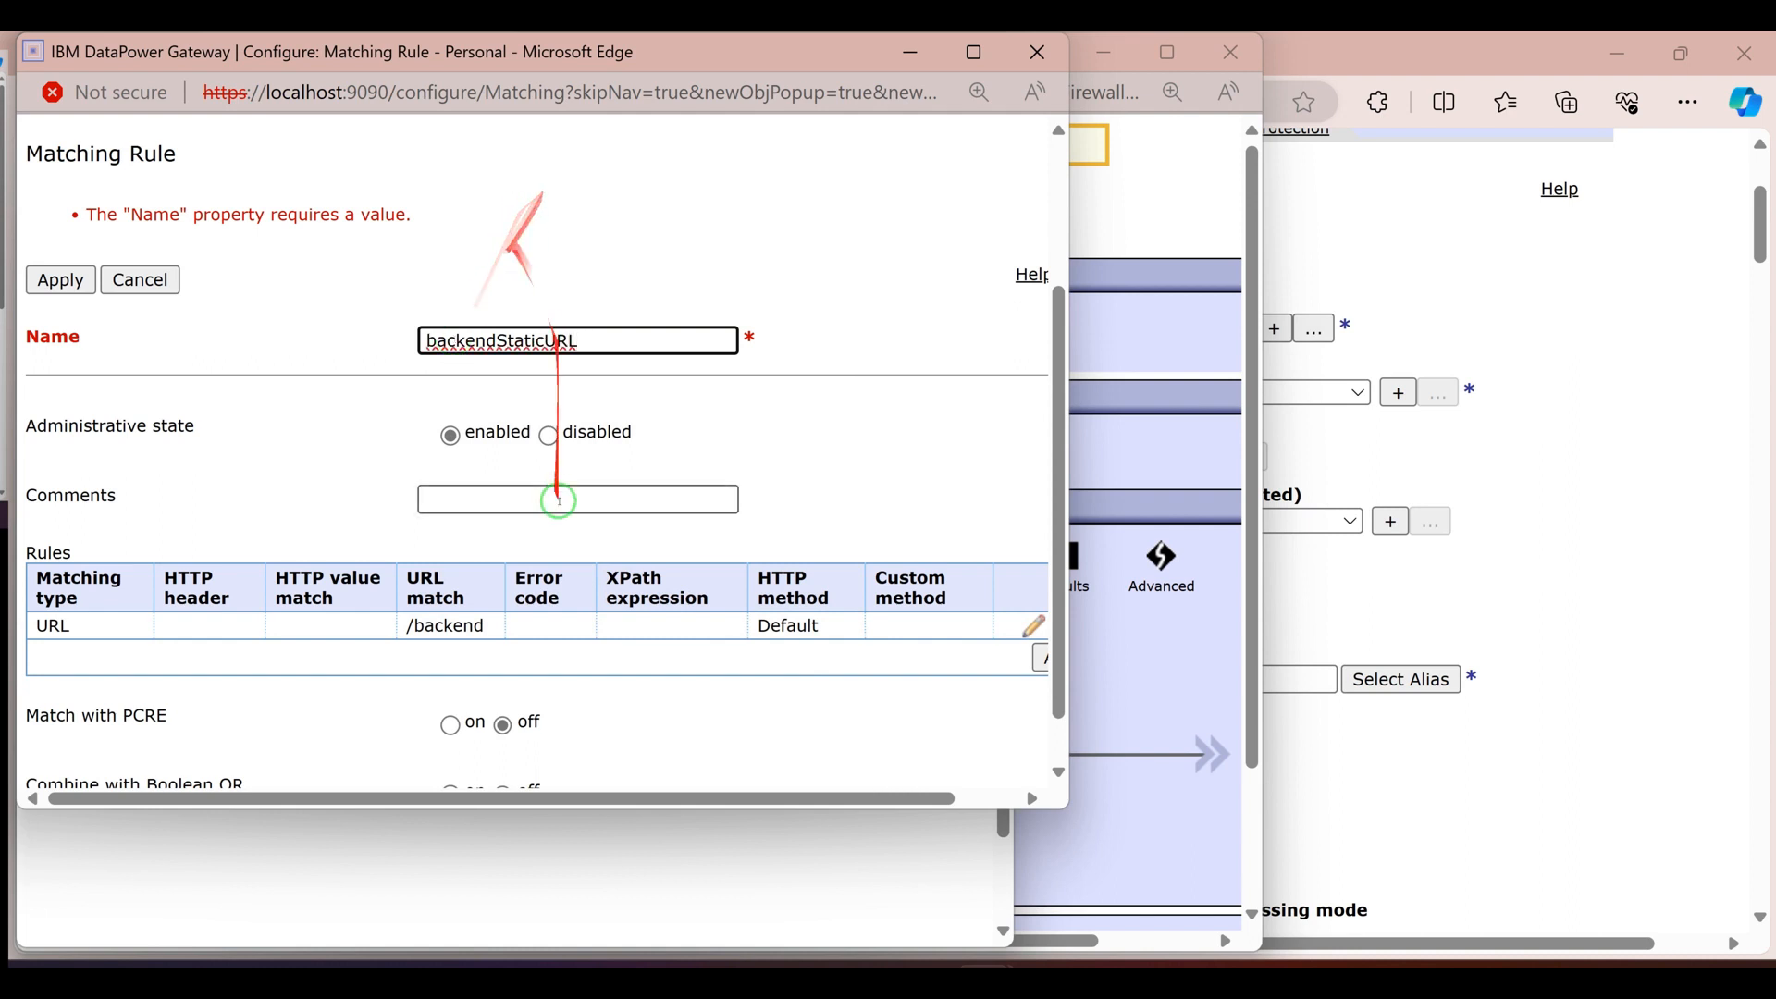
pyautogui.scroll(-1, 516, 603)
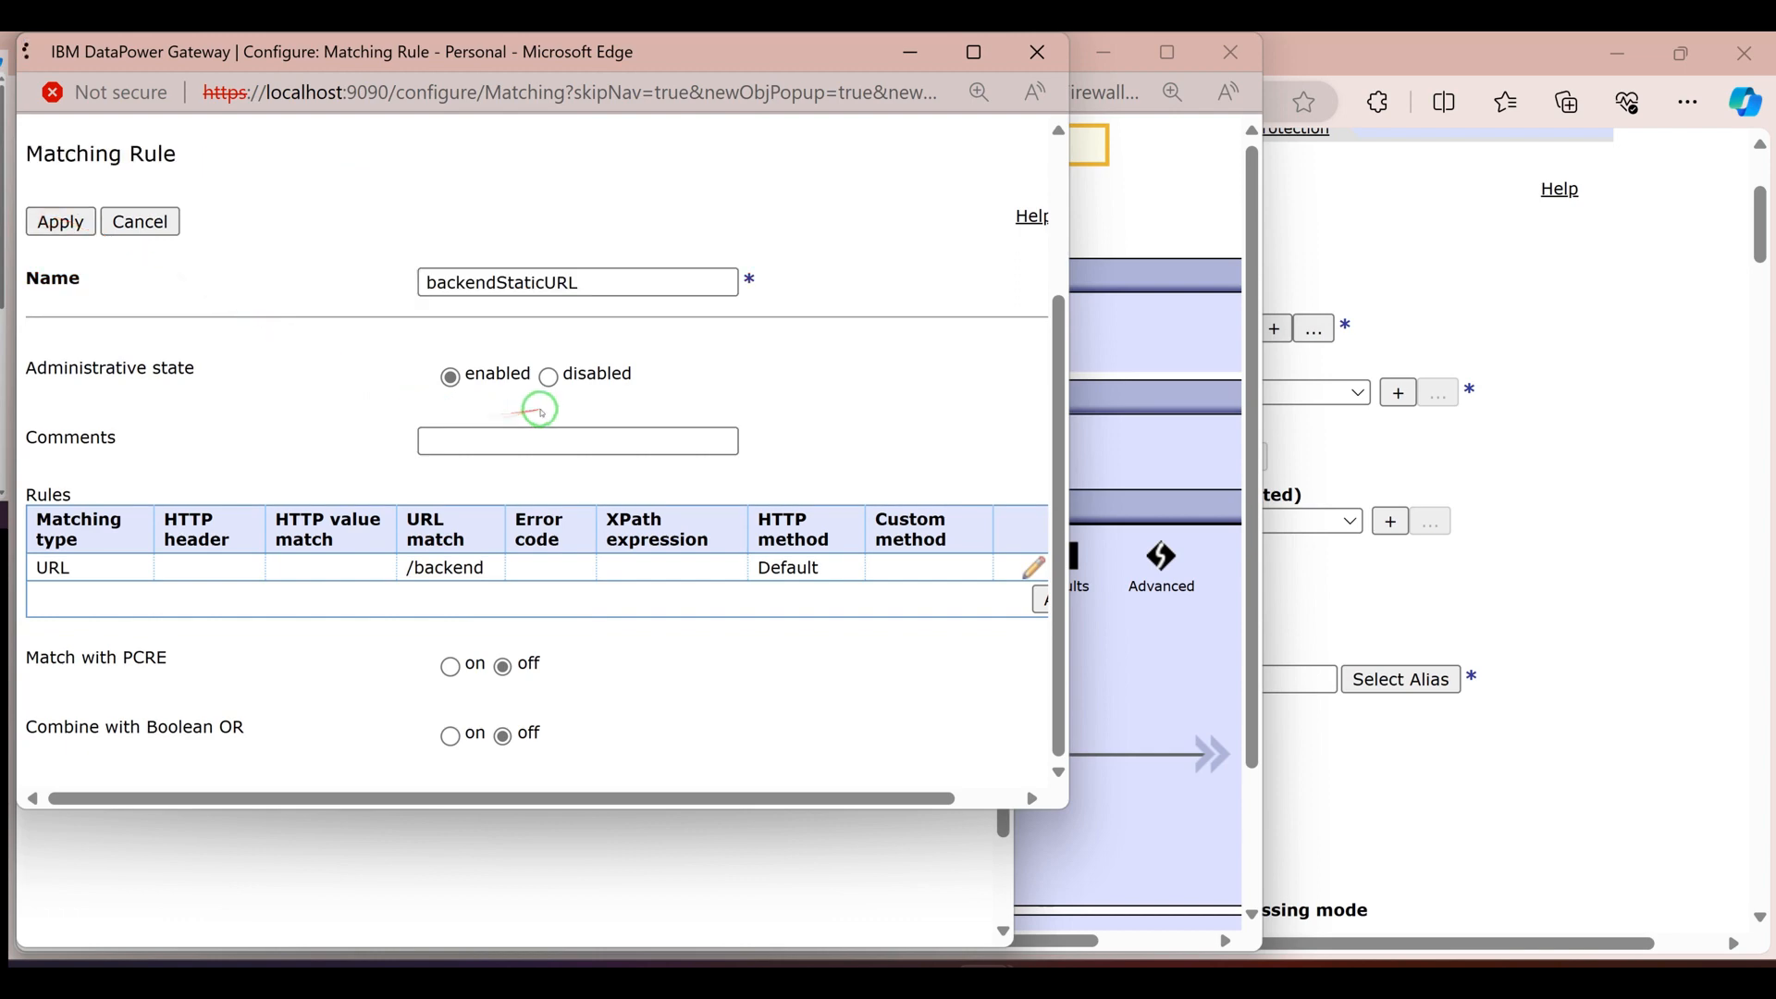
pyautogui.click(266, 389)
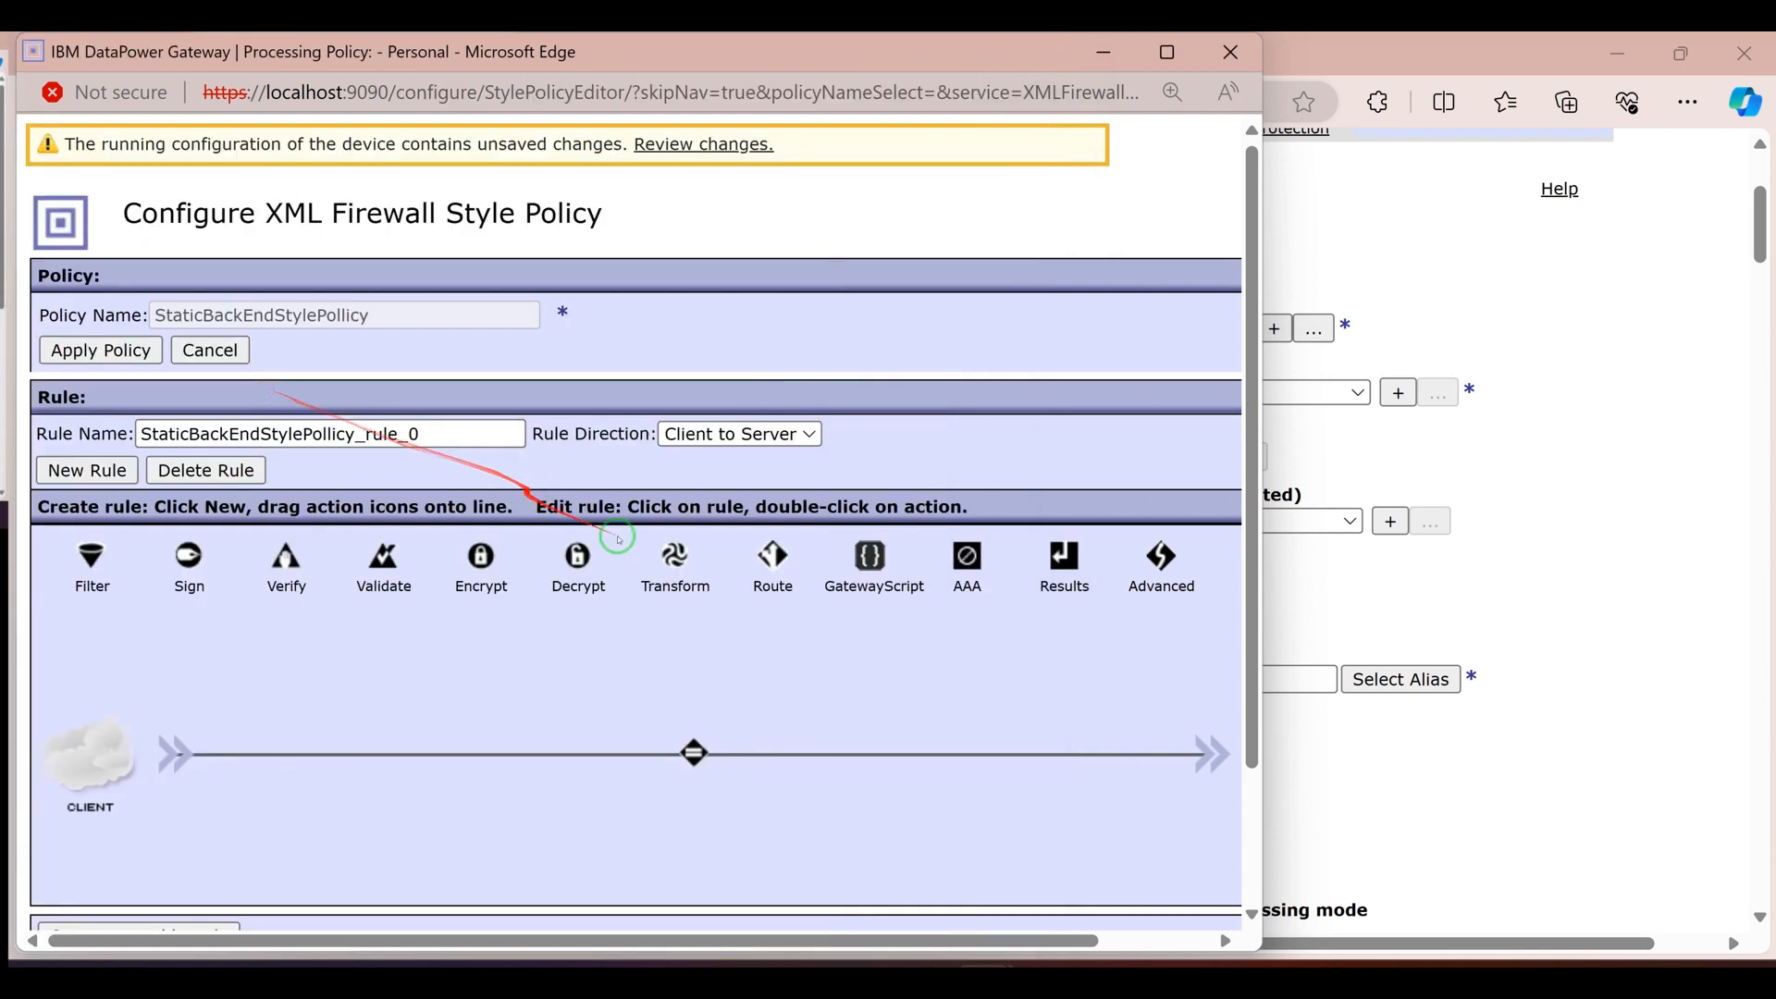
pyautogui.click(694, 751)
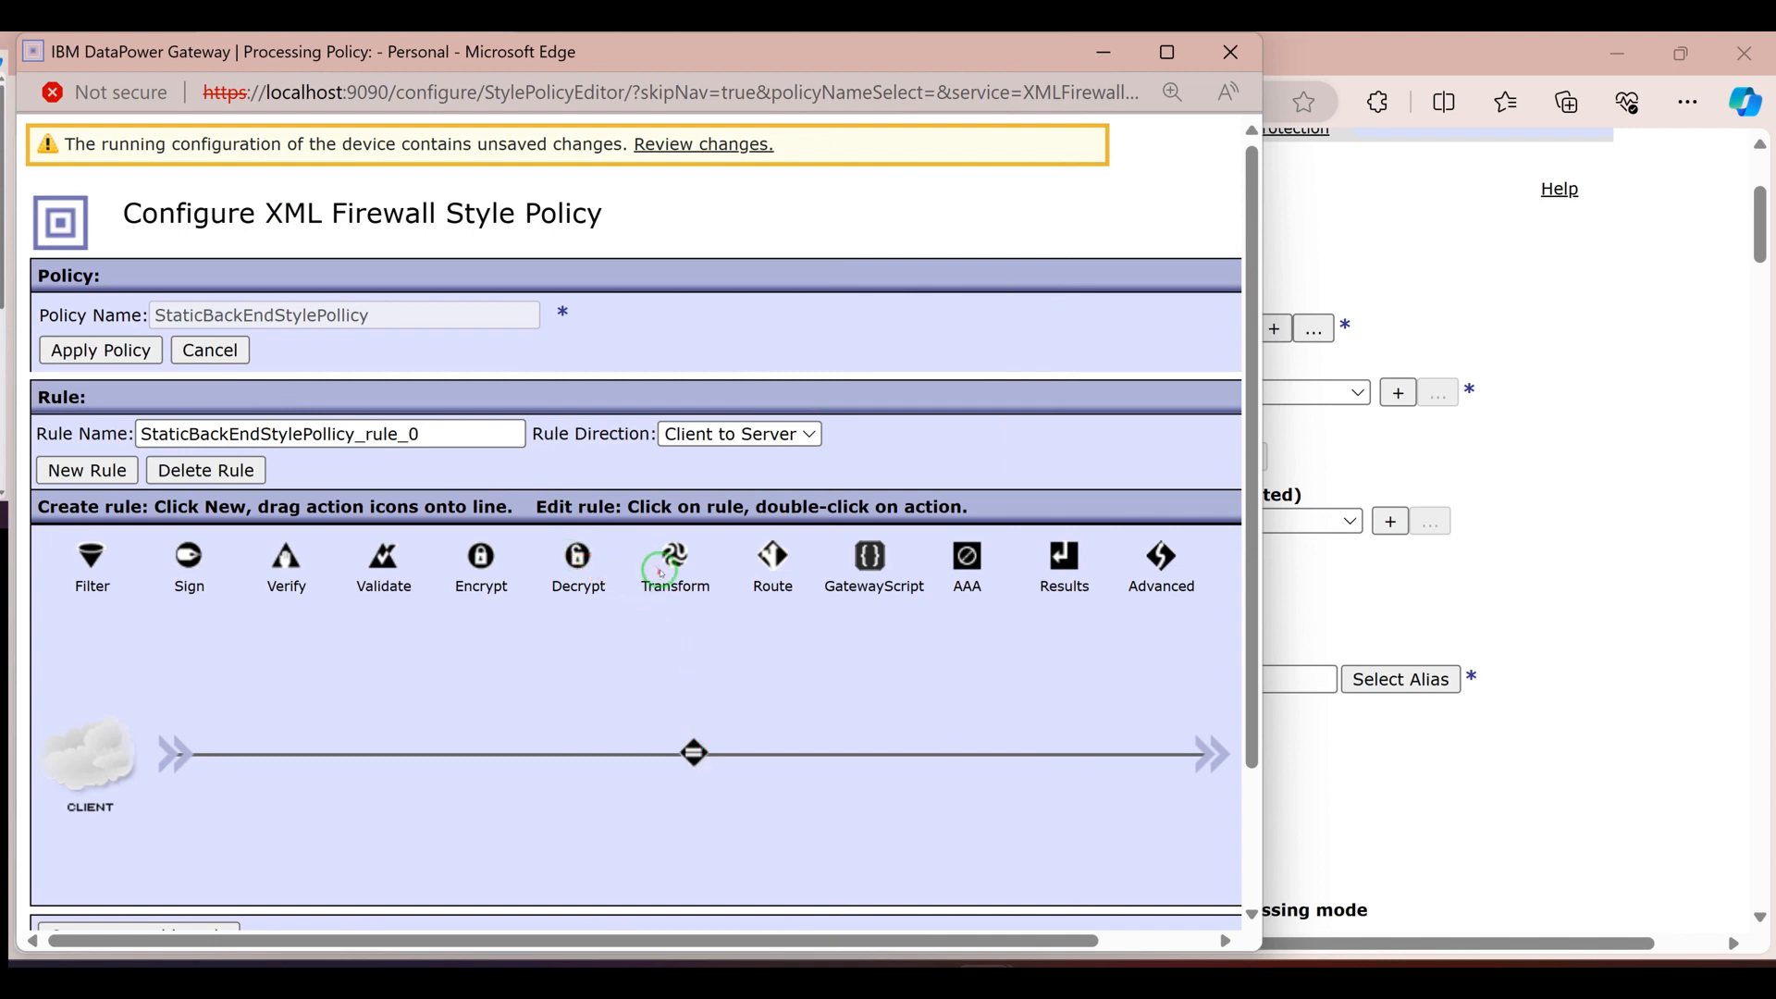
# Add a second rule to the style policy and set its direction to Server to Client
pyautogui.scroll(-1, 707, 593)
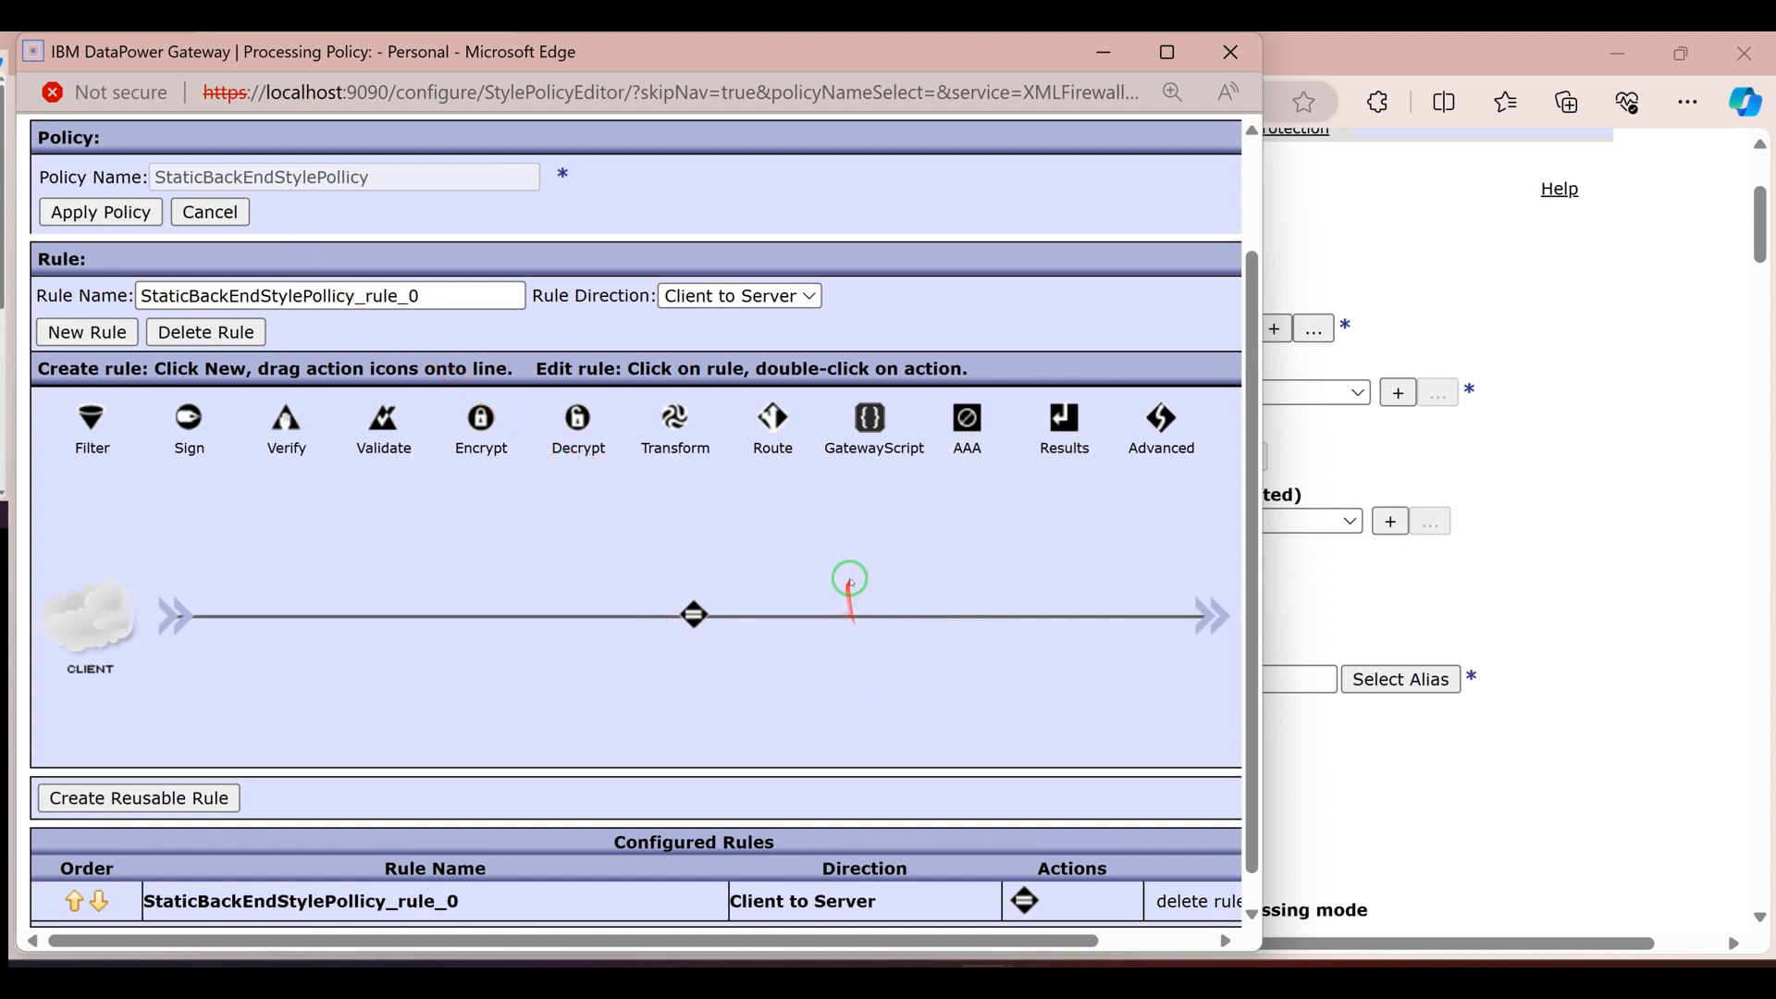
pyautogui.scroll(1, 907, 620)
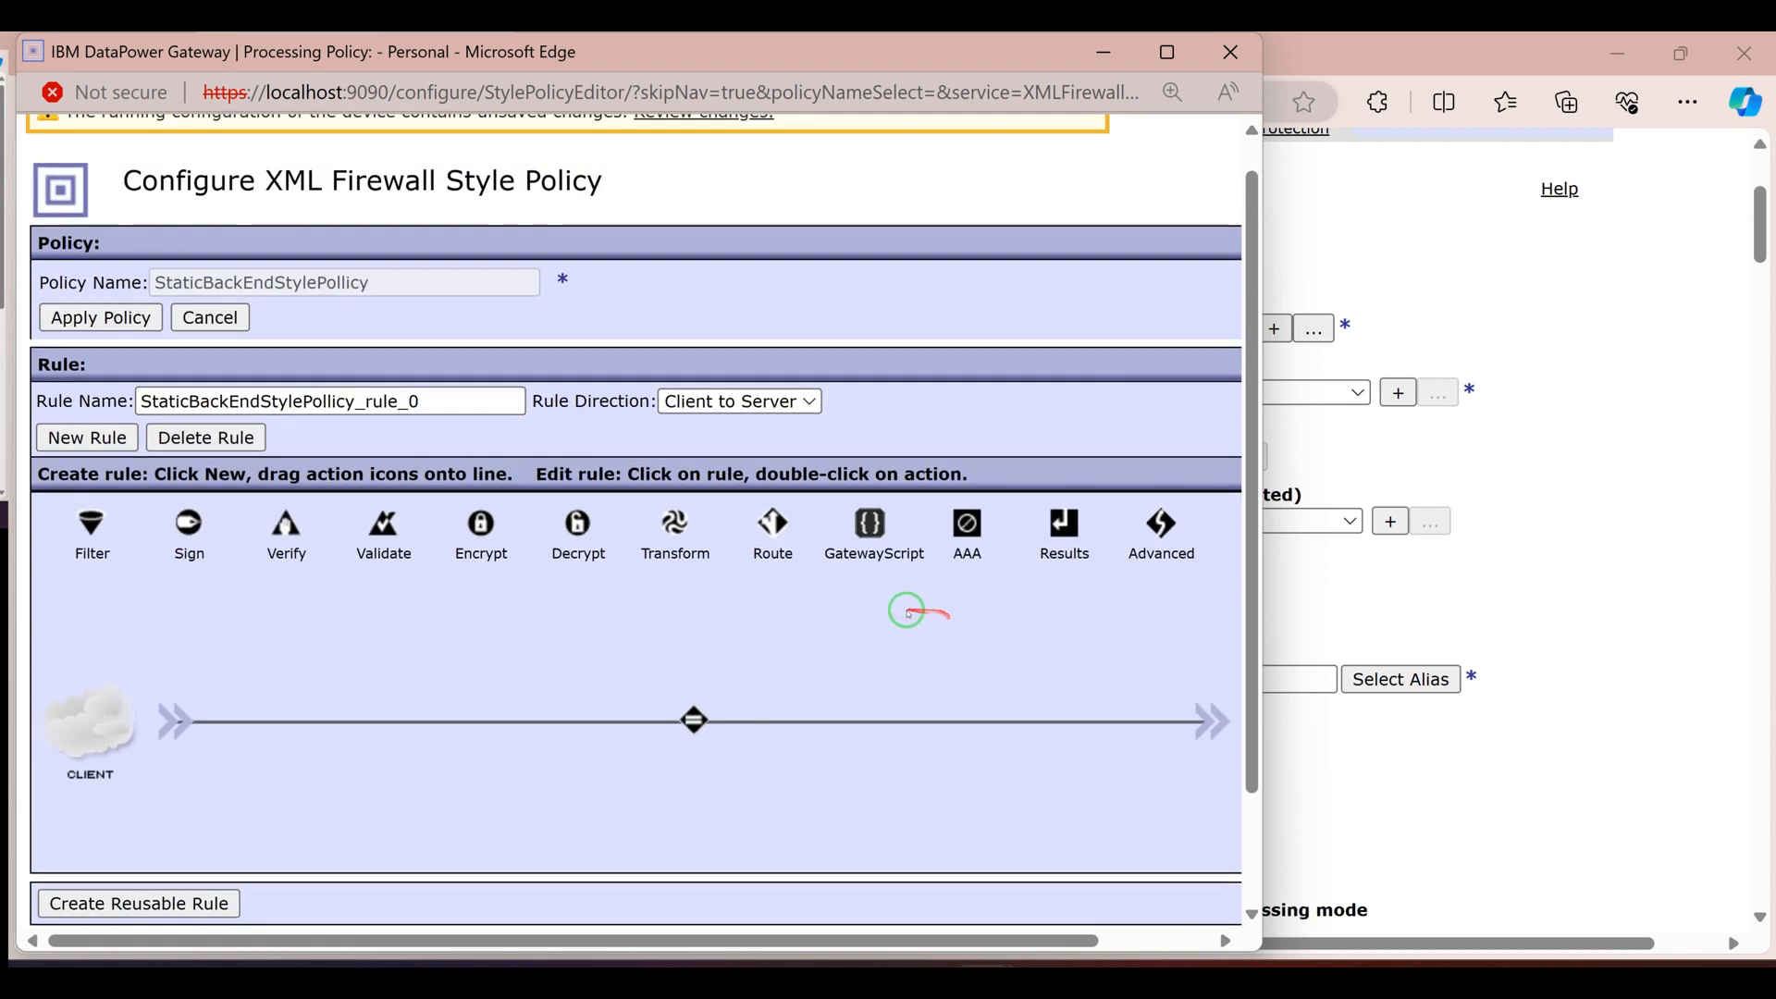
pyautogui.click(87, 438)
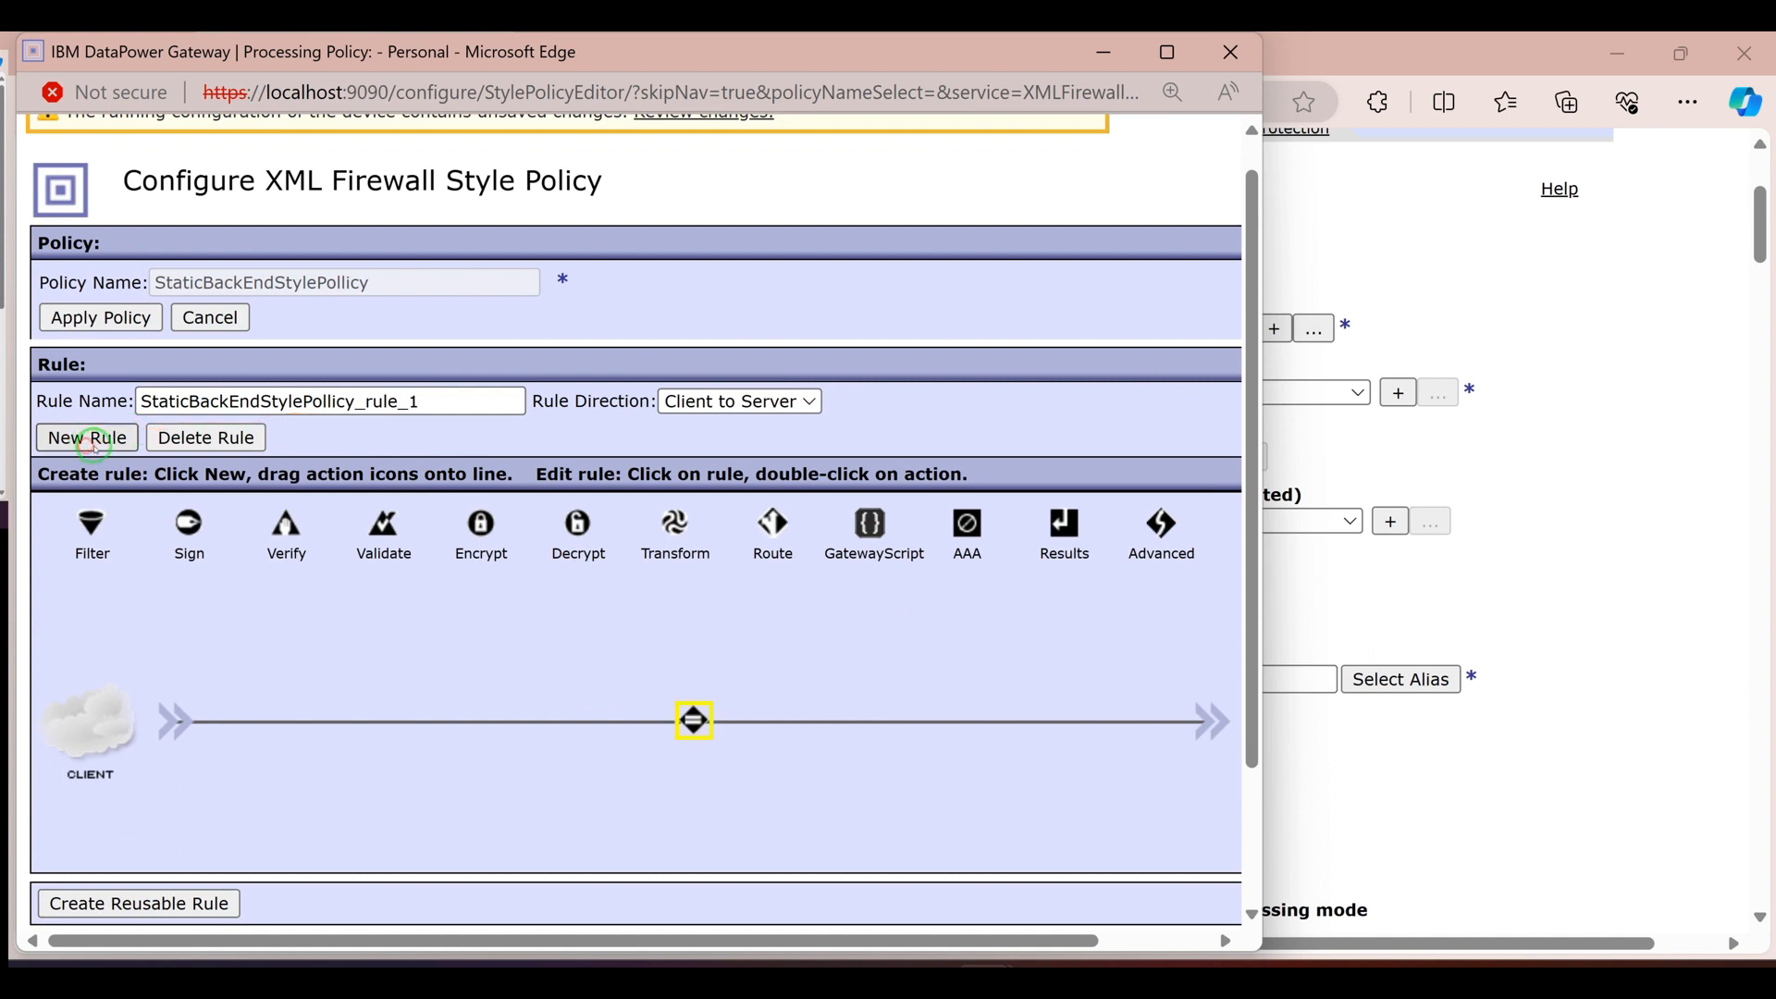
pyautogui.click(703, 402)
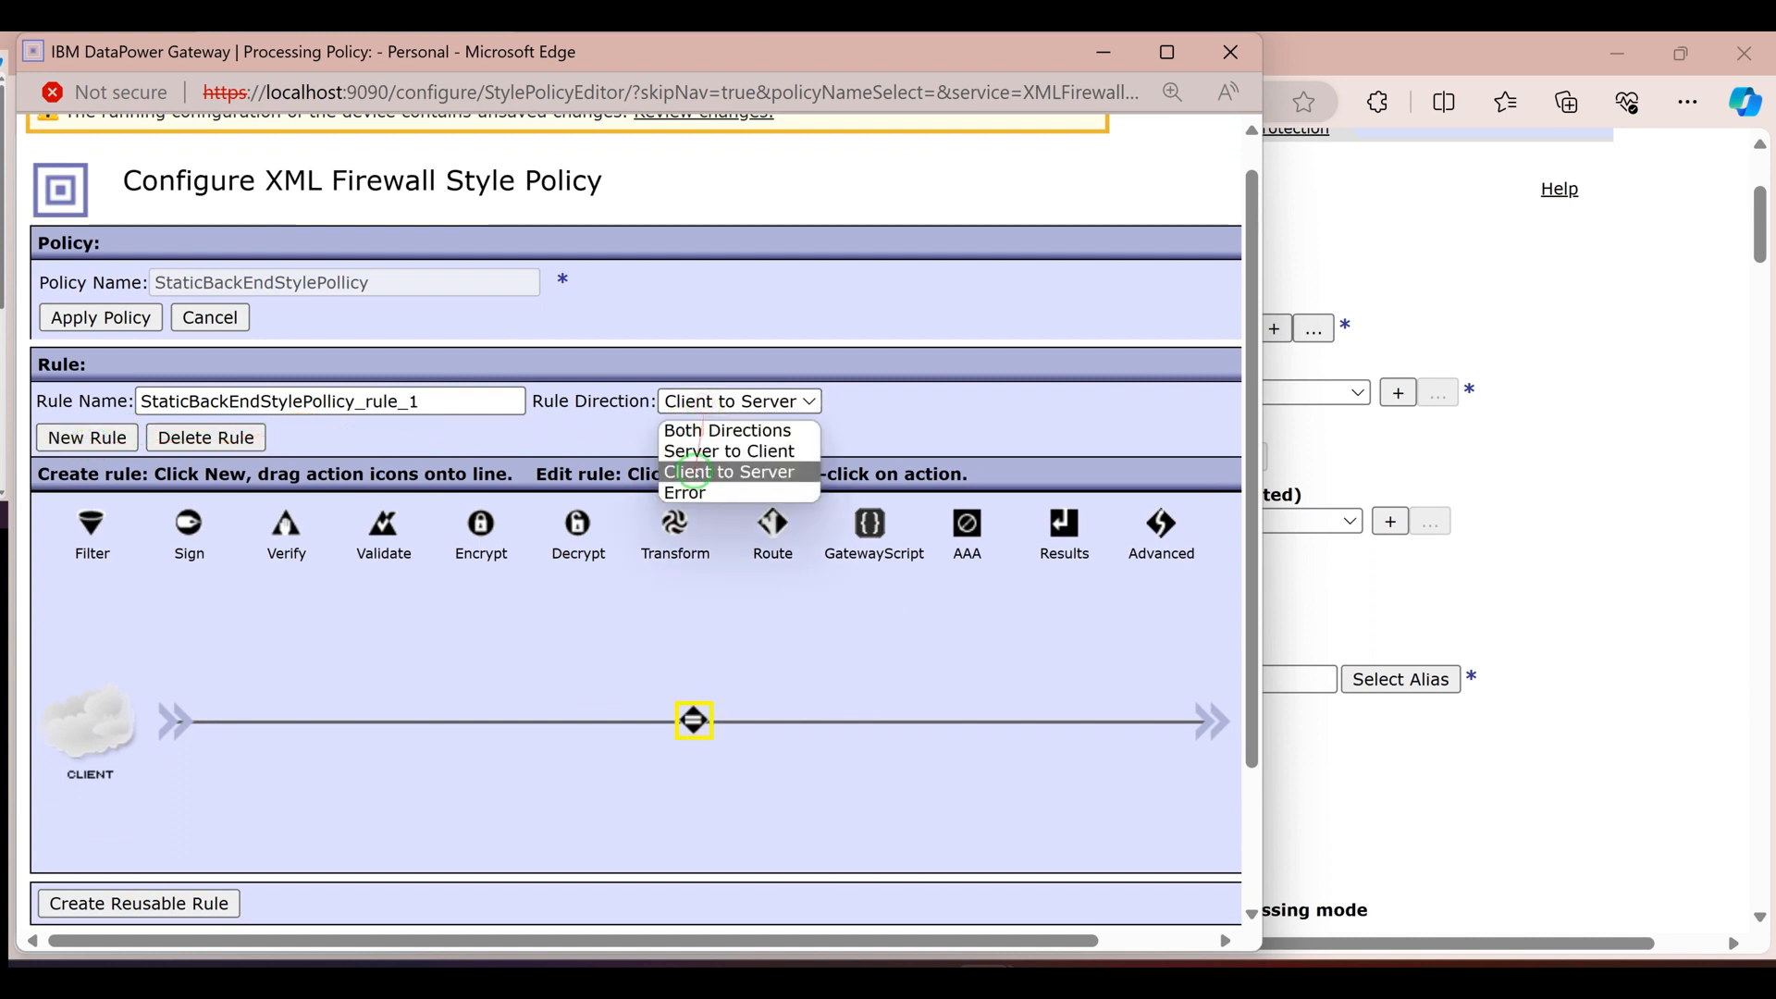
pyautogui.click(701, 453)
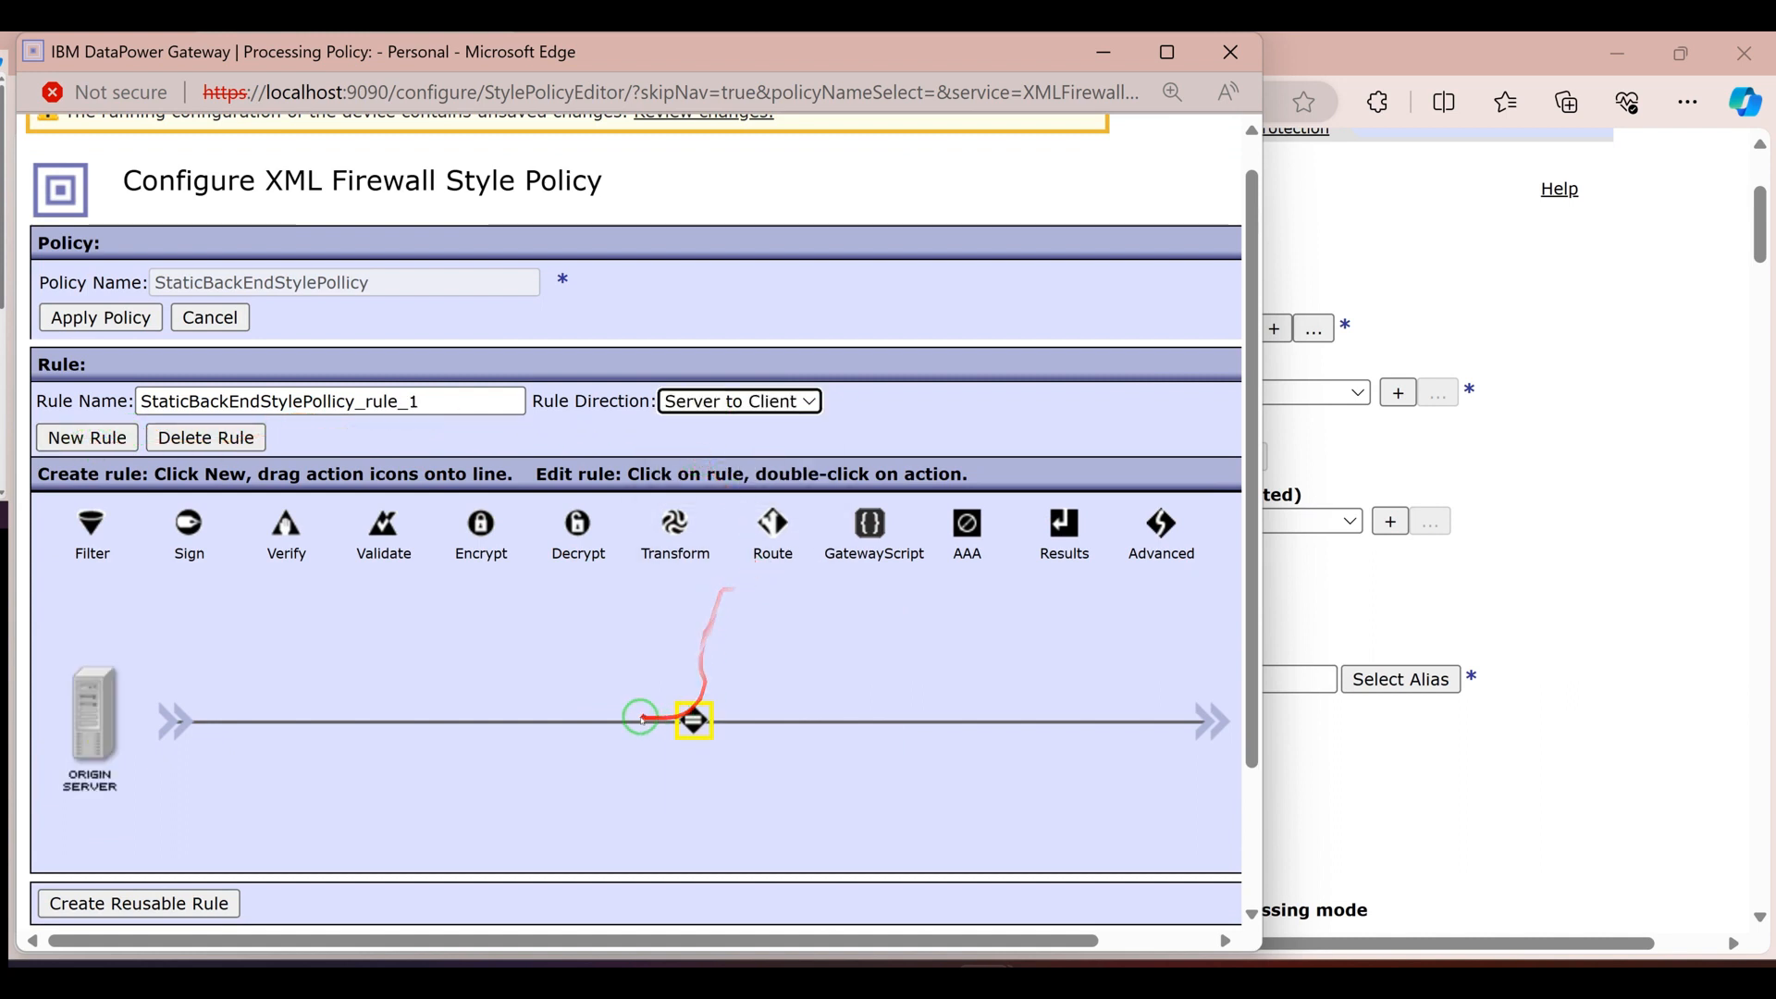
# Configure the Match action of the Server to Client rule with an existing matching rule
pyautogui.scroll(-2, 670, 655)
pyautogui.scroll(-1, 670, 655)
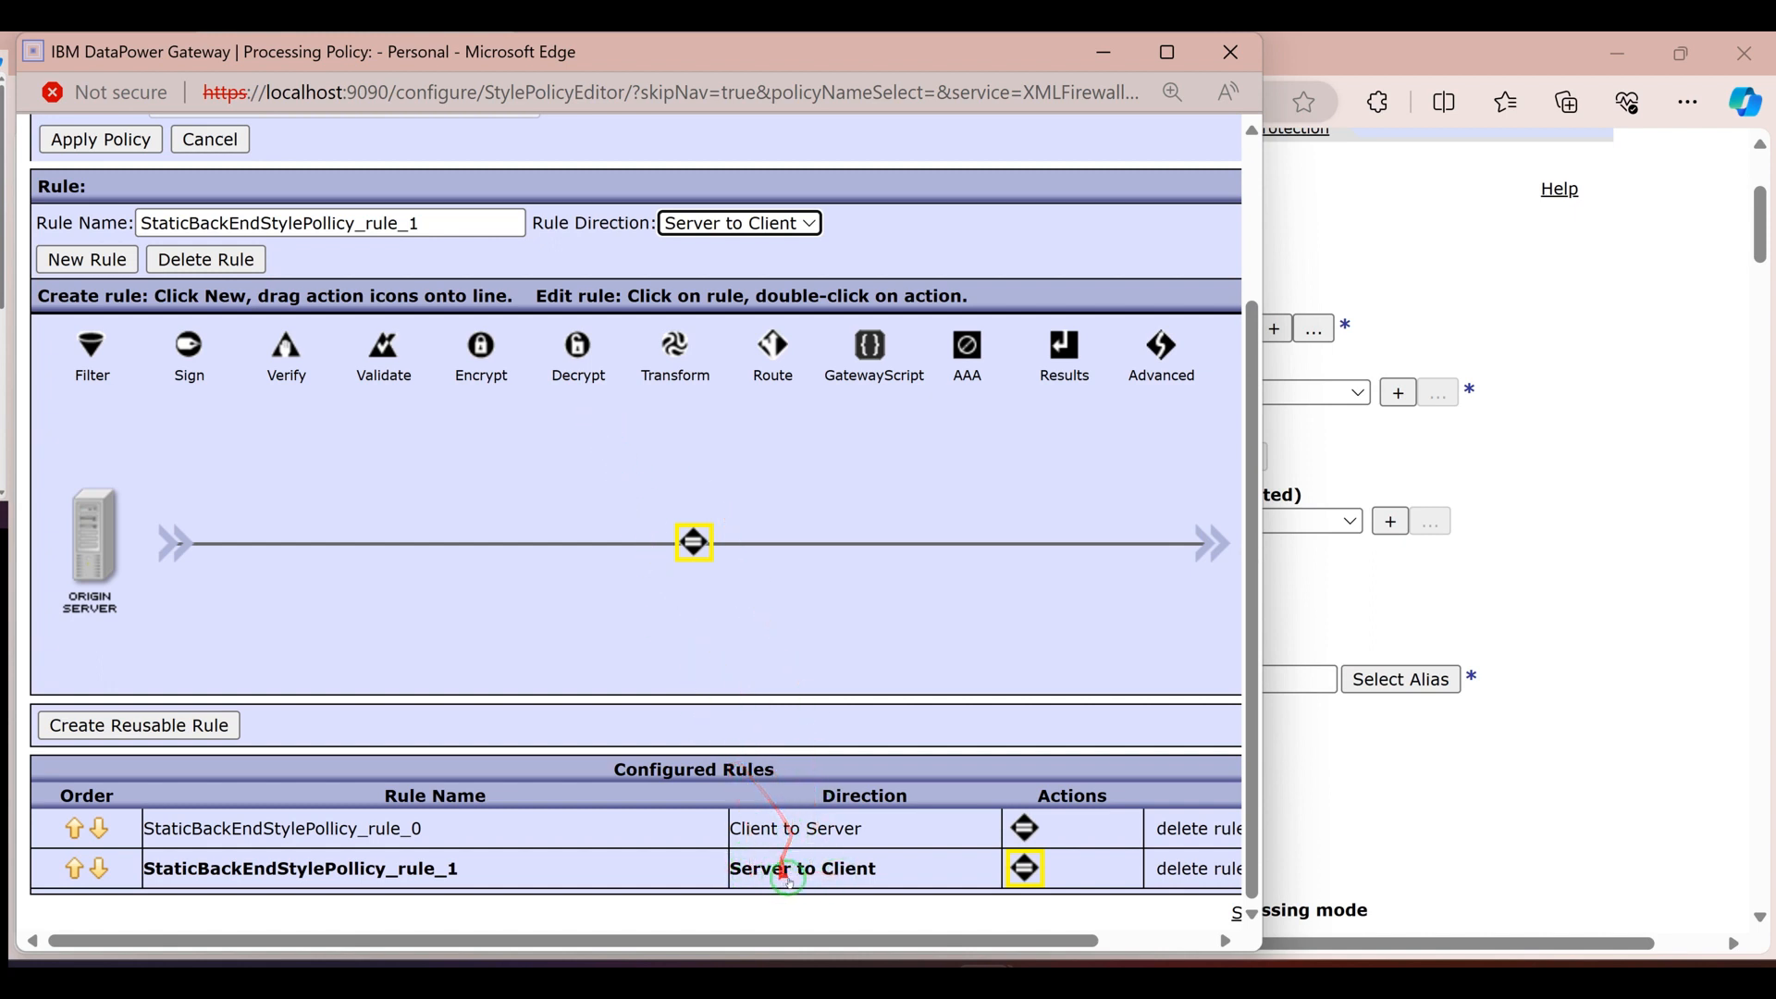
pyautogui.doubleClick(694, 543)
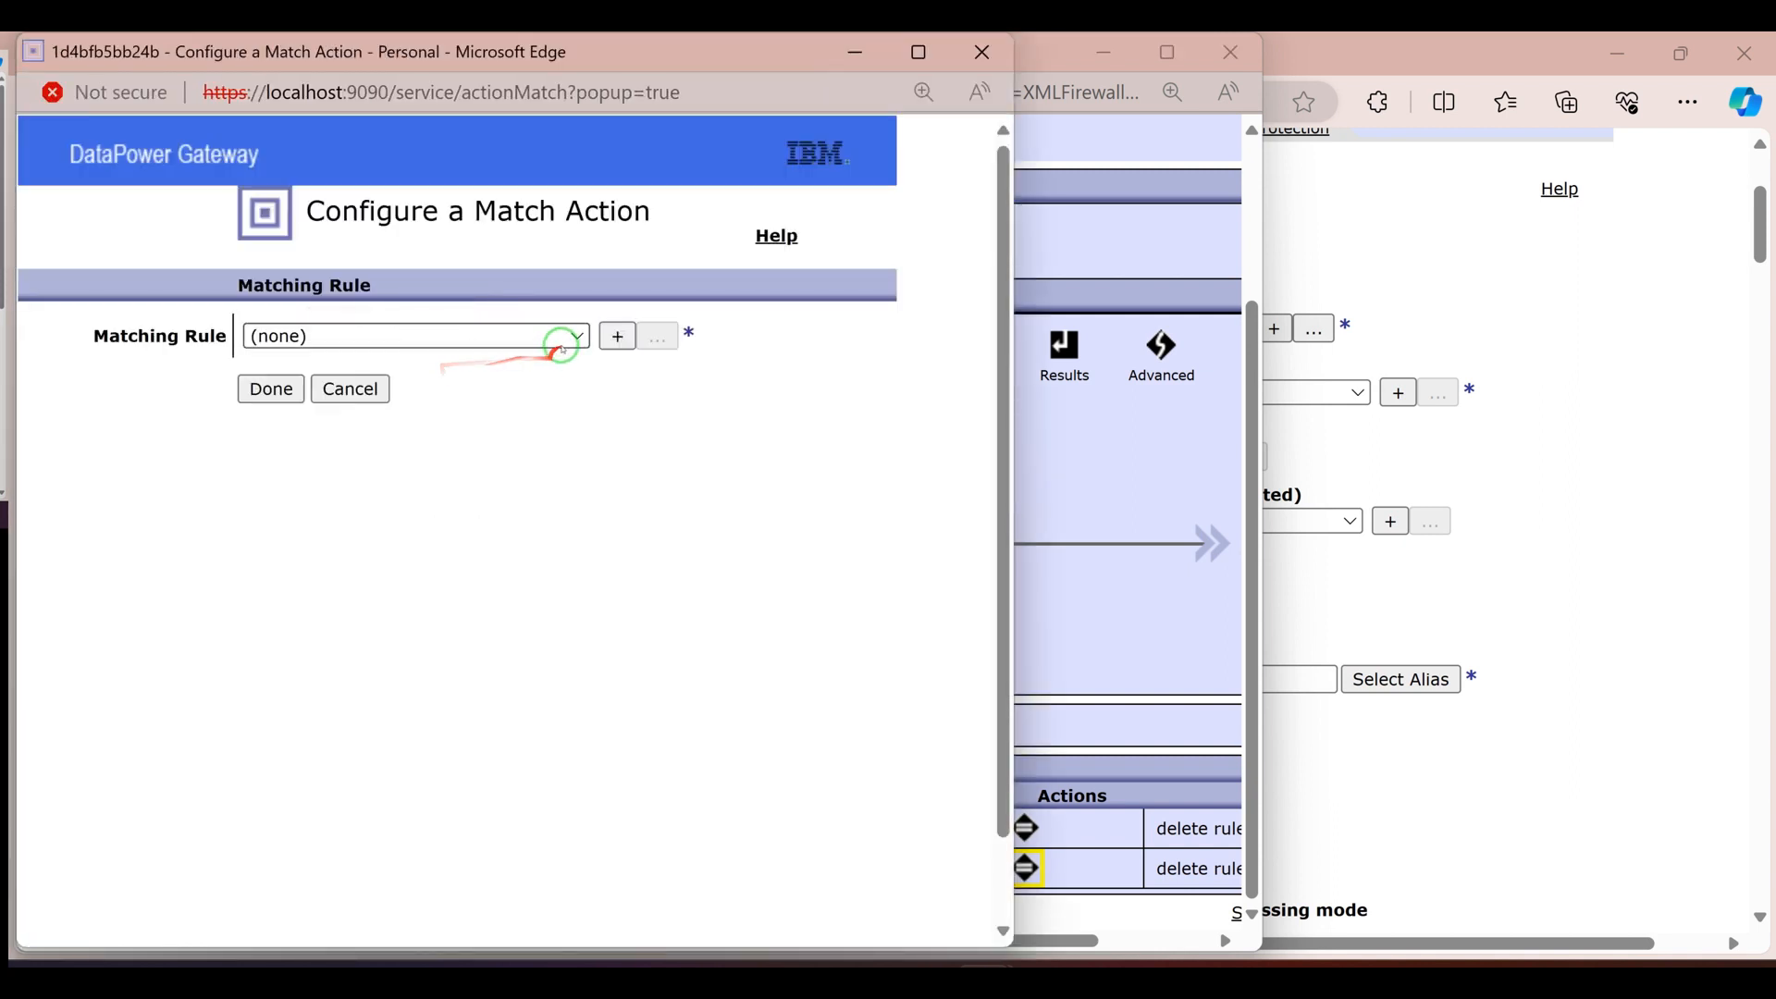
pyautogui.click(553, 338)
pyautogui.click(374, 387)
pyautogui.click(266, 389)
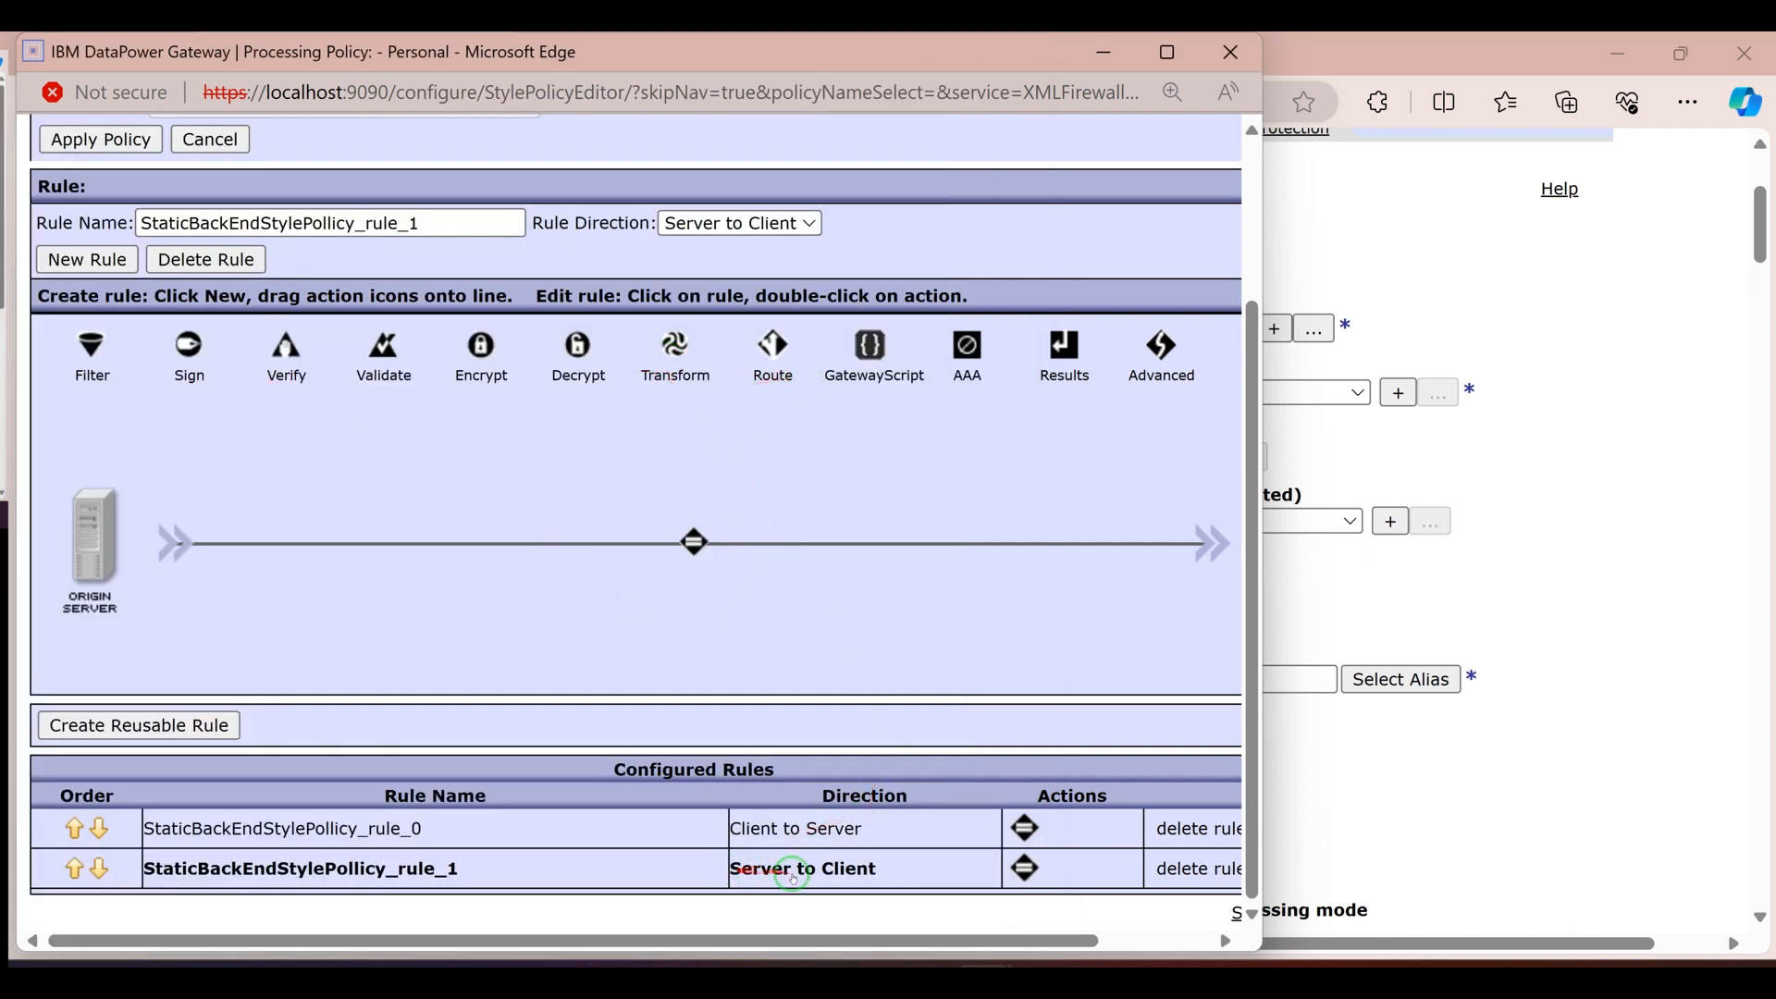
# Apply the StaticBackEndStylePollicy processing policy with its two rules and close the policy editor
pyautogui.moveTo(676, 349); pyautogui.dragTo(896, 543)
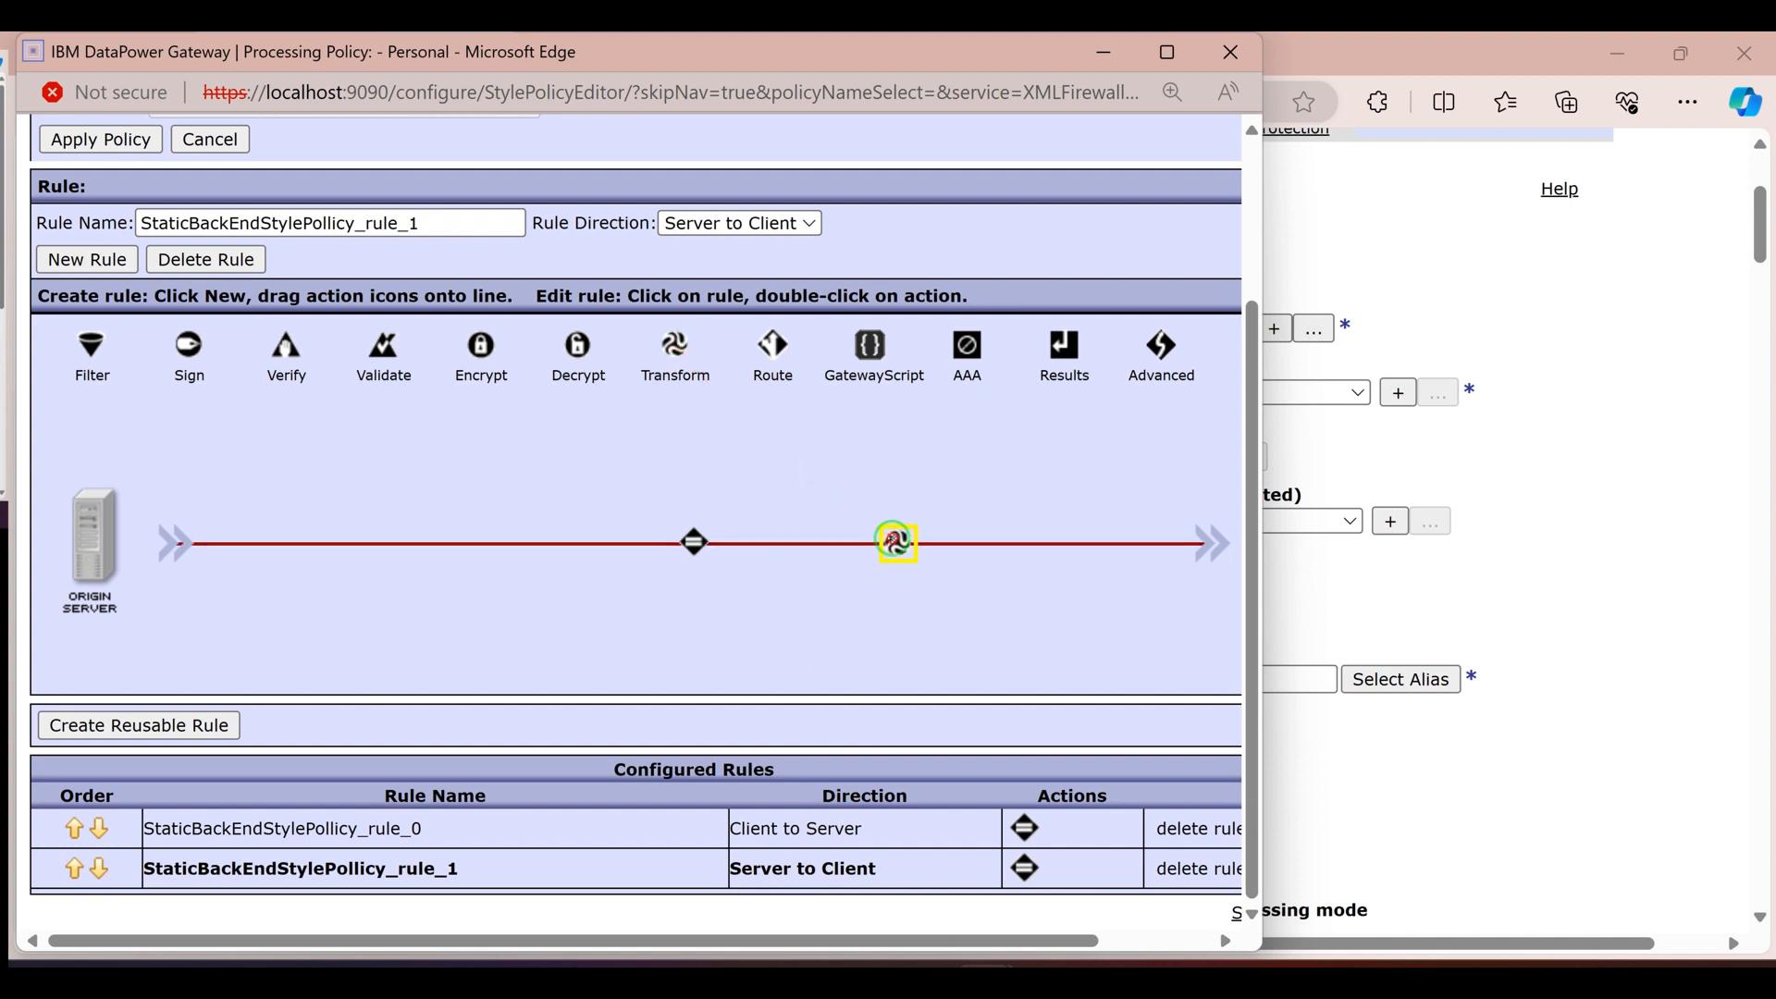
pyautogui.moveTo(821, 490); pyautogui.dragTo(723, 446)
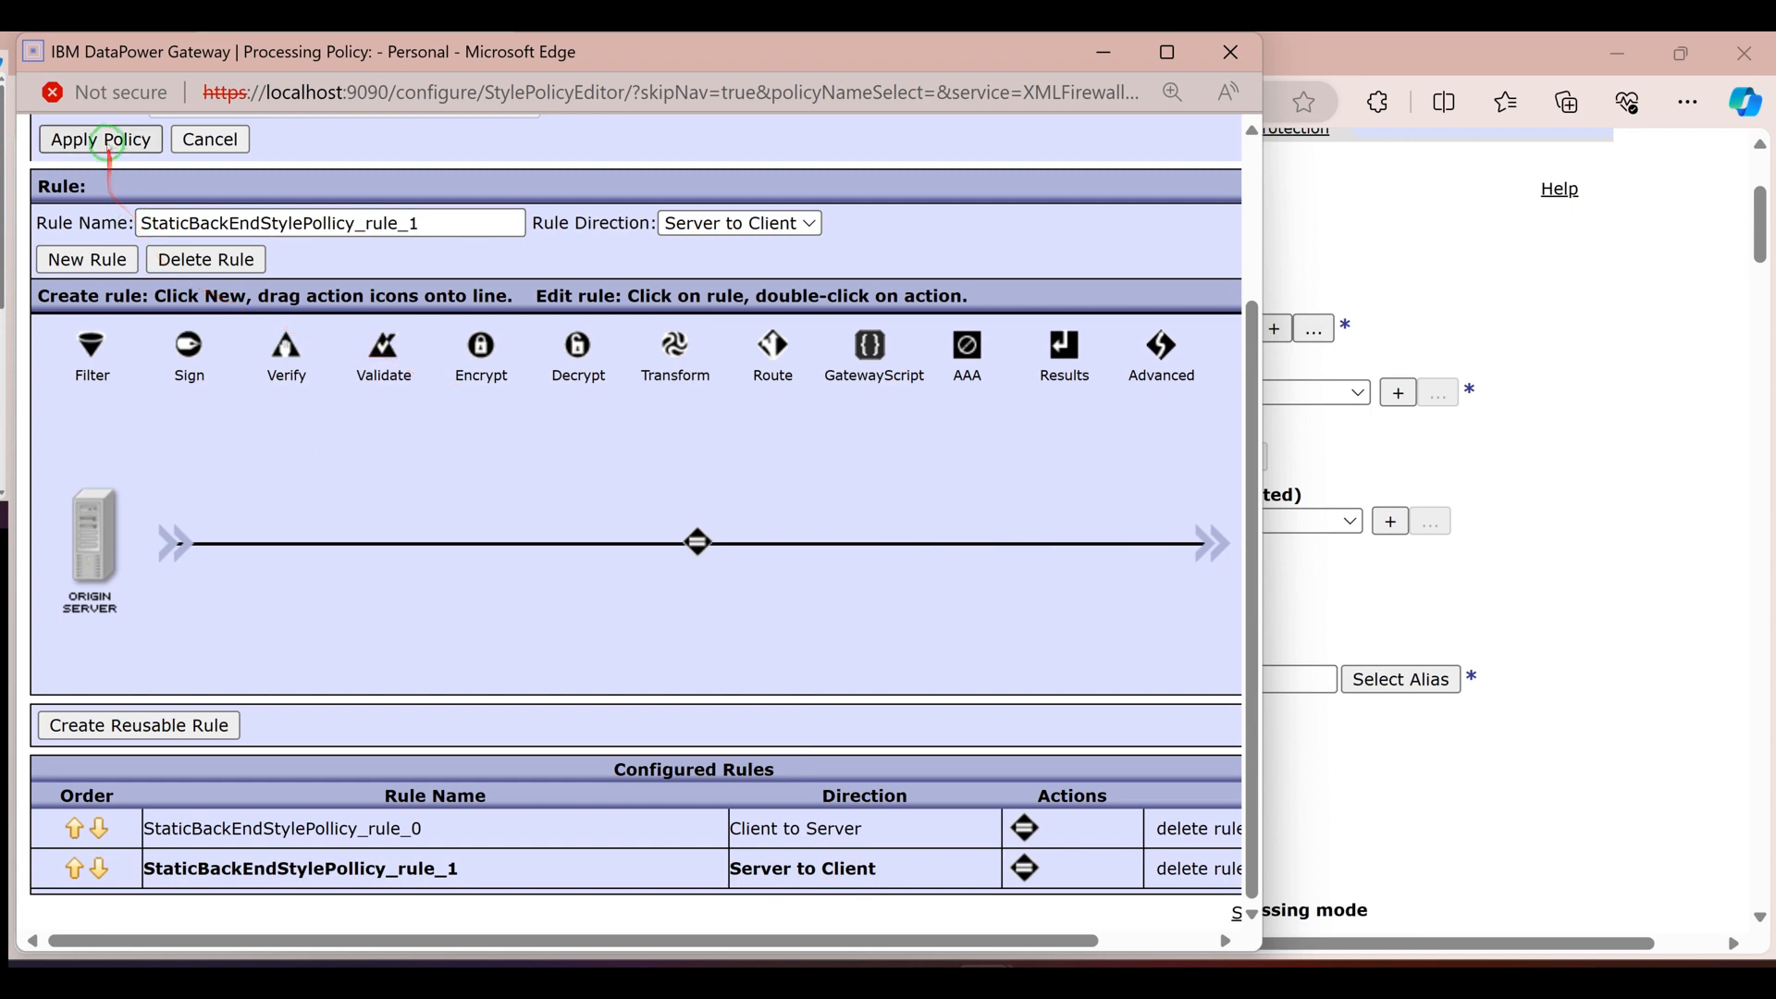
pyautogui.click(108, 140)
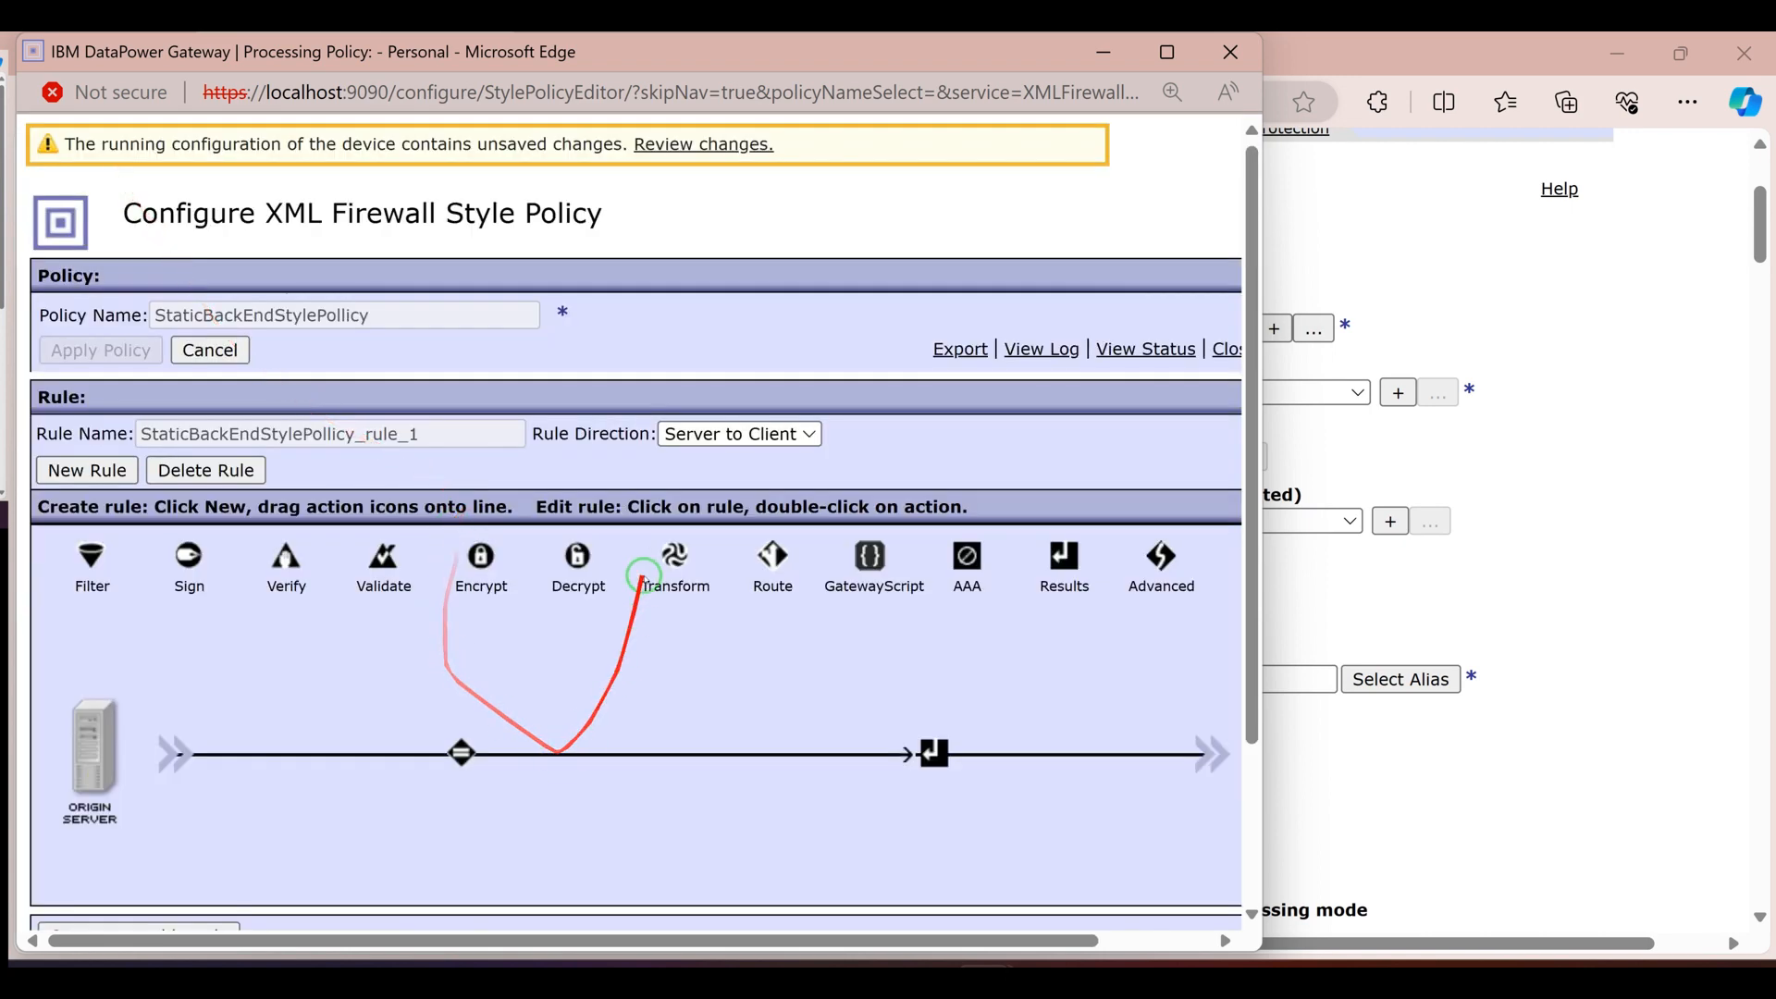
pyautogui.scroll(-2, 664, 592)
pyautogui.scroll(2, 603, 561)
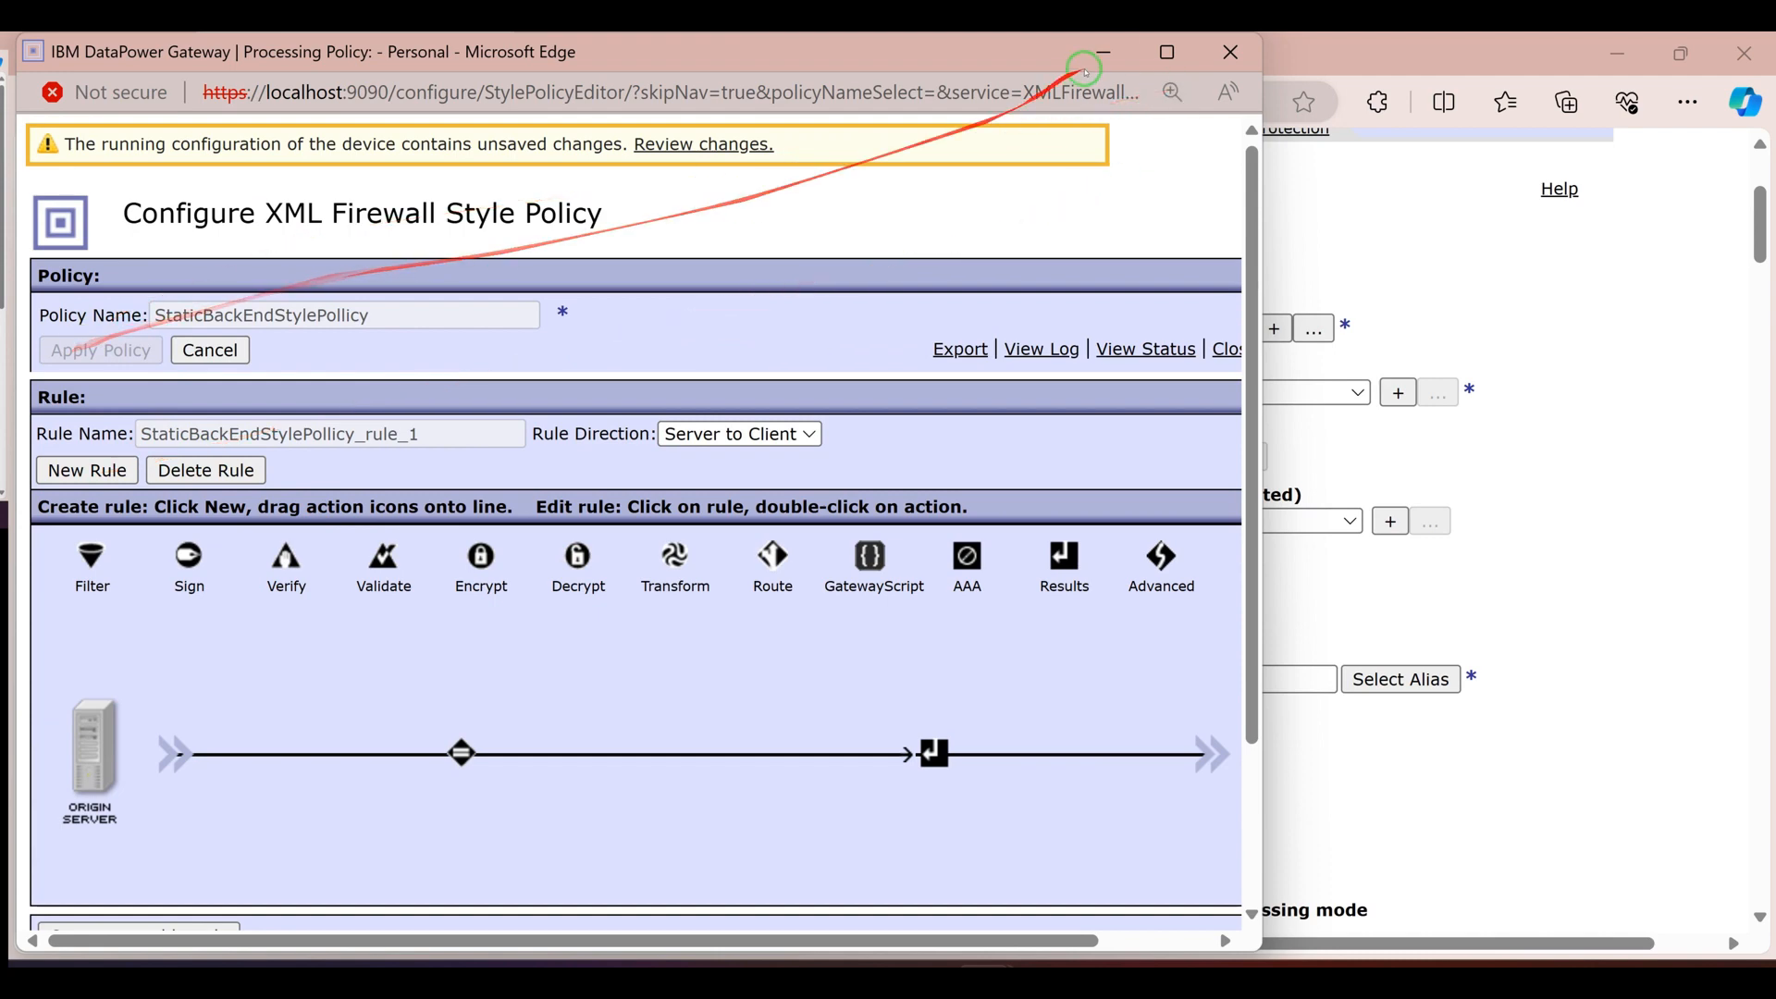
pyautogui.click(1229, 54)
# Apply the StaticBackEndexample XML Firewall configuration and review its back-end and front-end settings
pyautogui.click(424, 195)
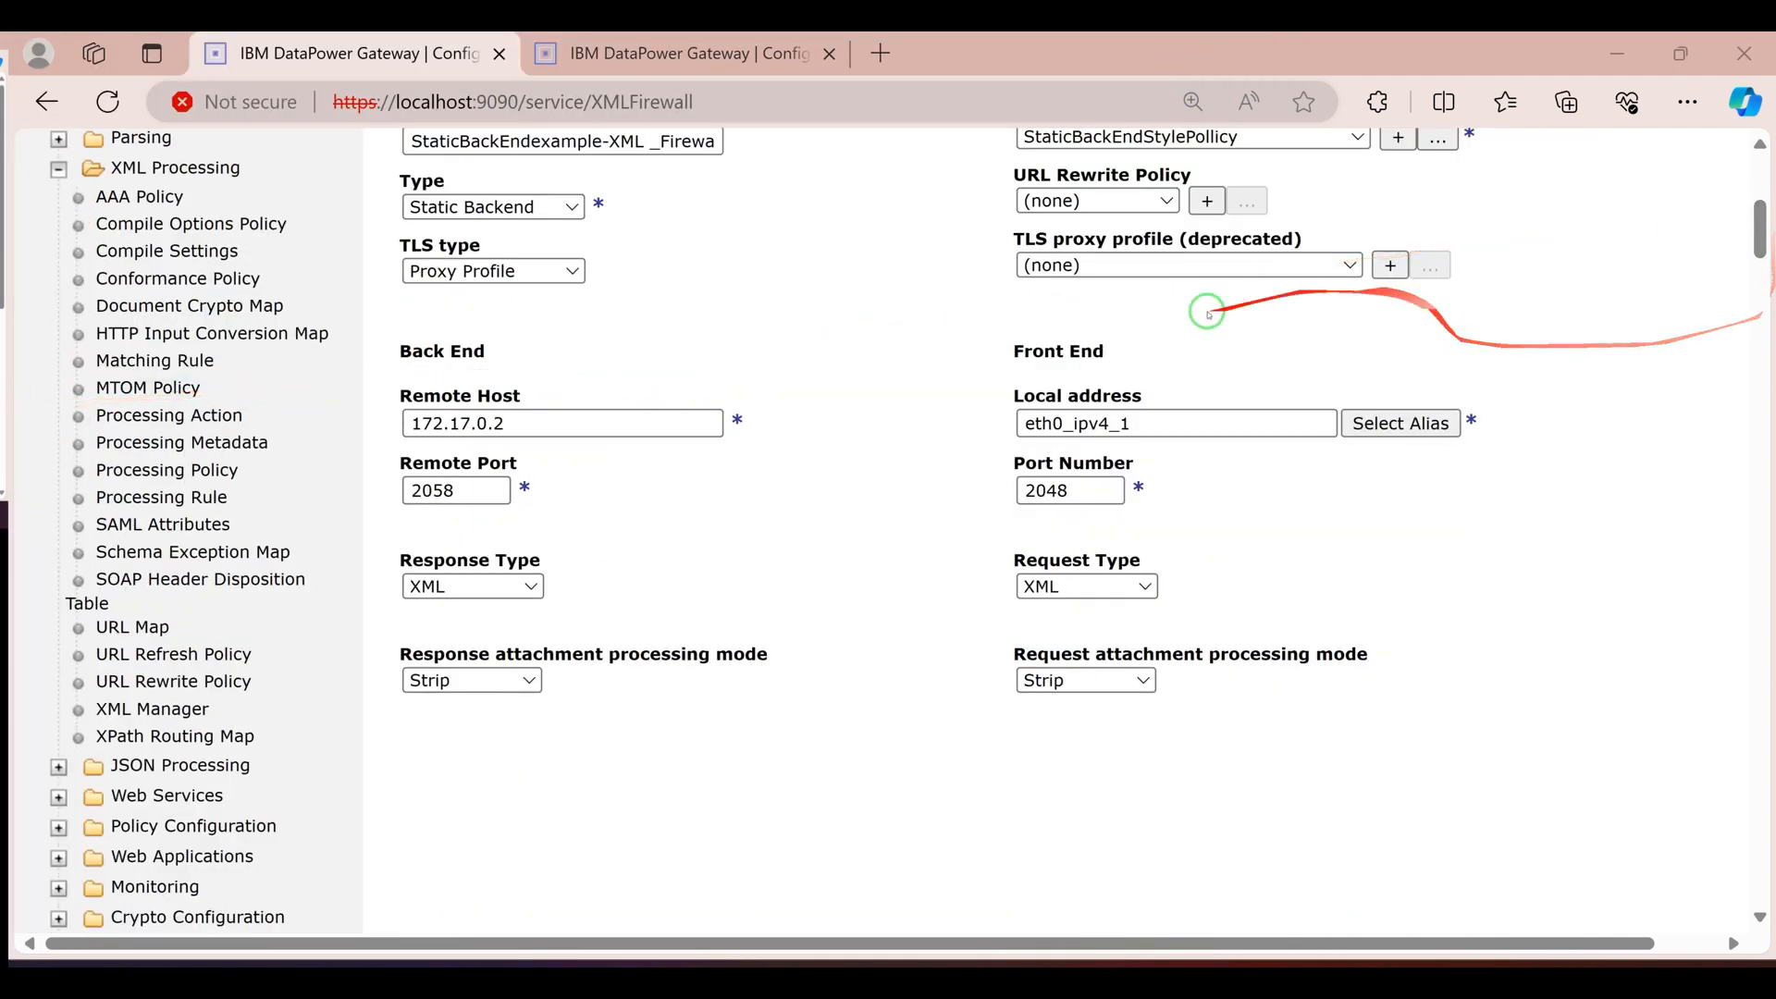
pyautogui.scroll(-3, 1127, 607)
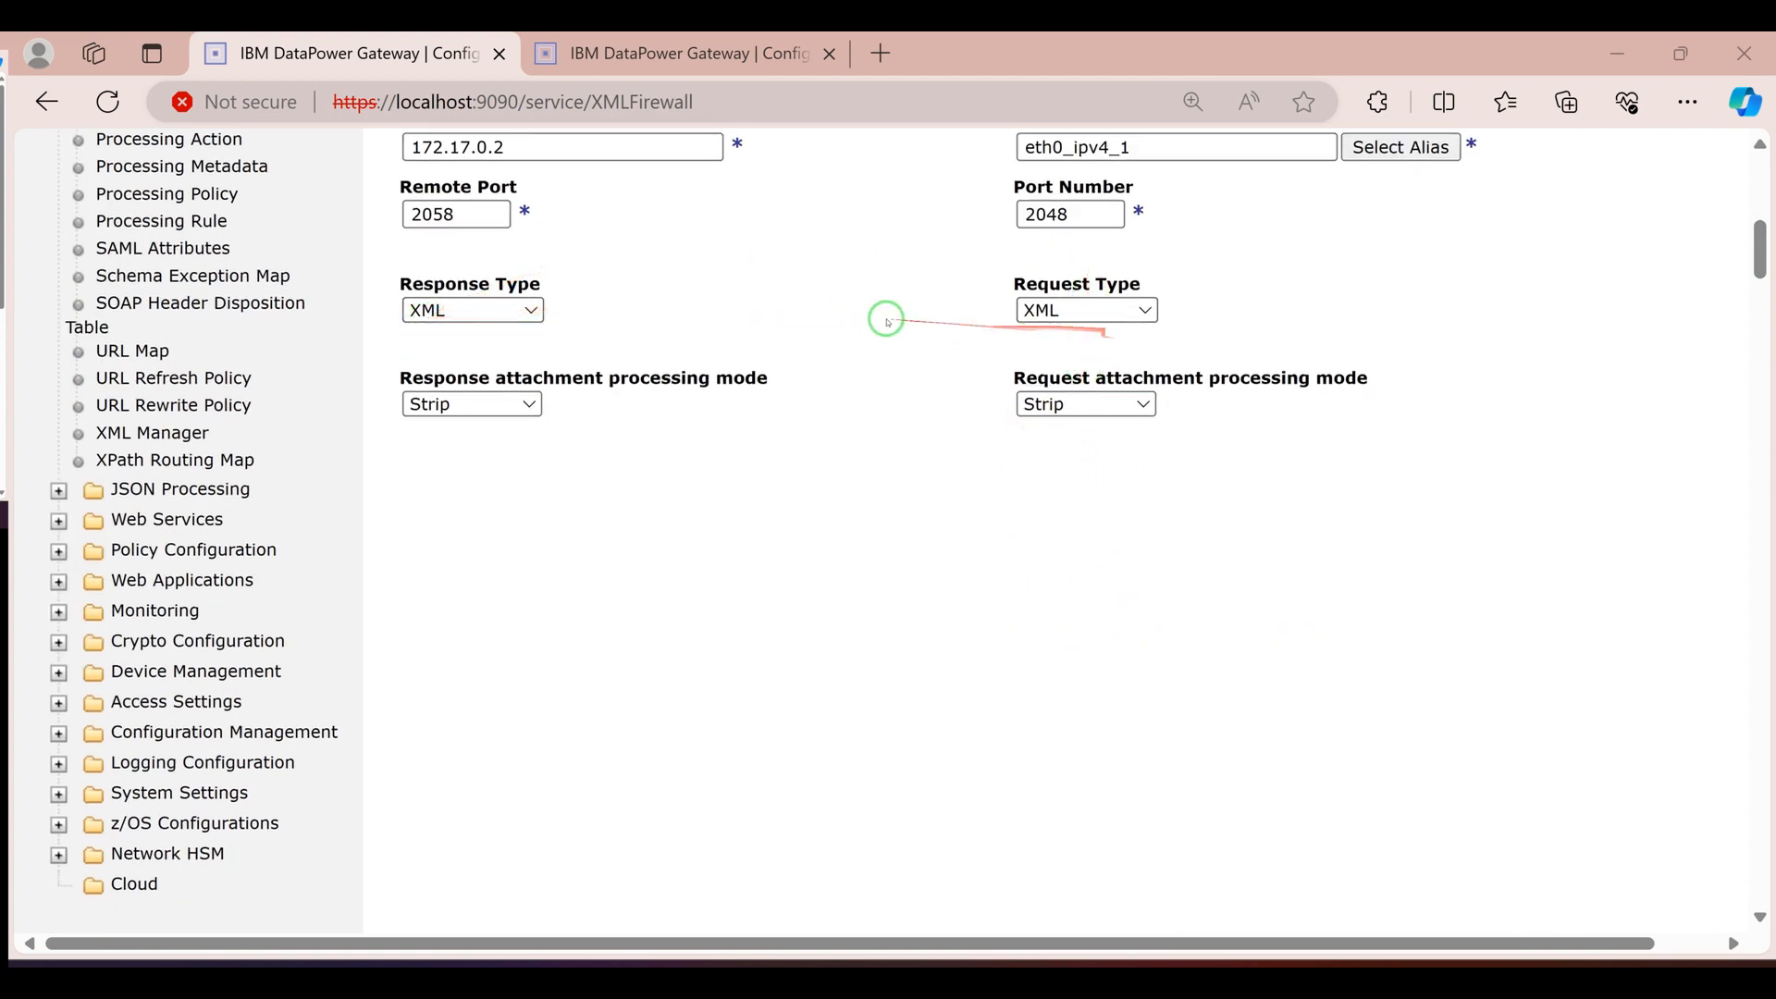
pyautogui.scroll(2, 926, 305)
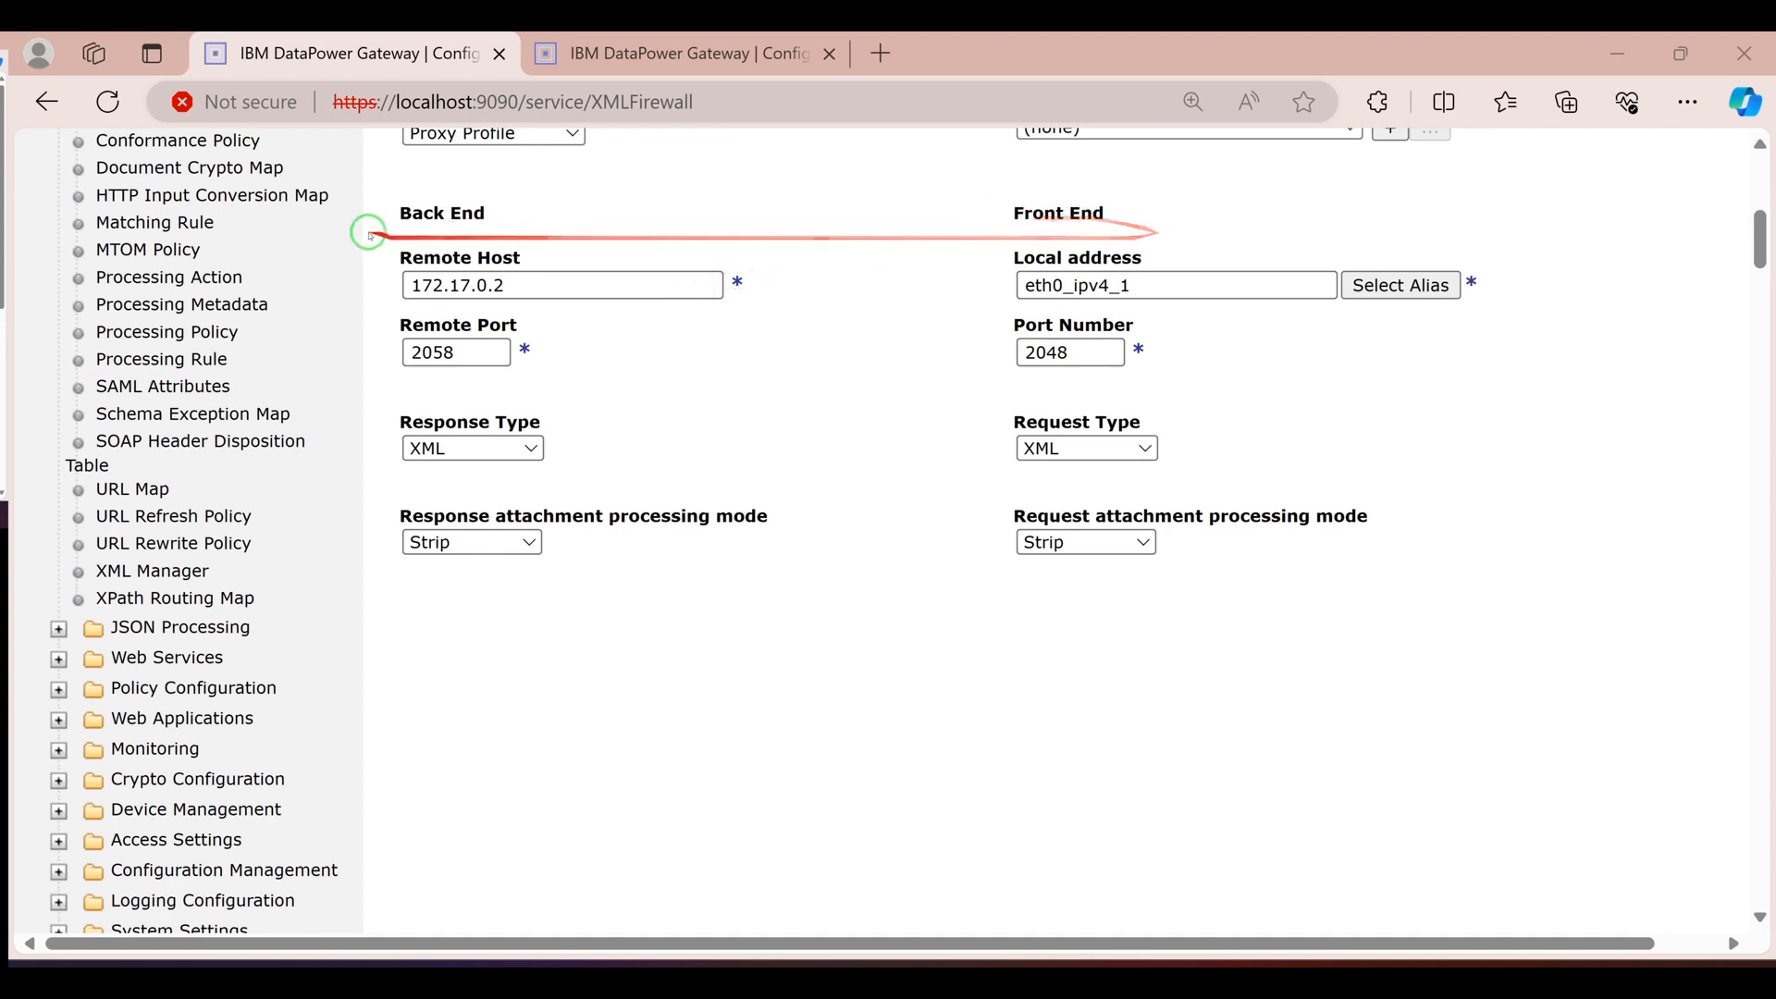
pyautogui.scroll(1, 926, 463)
pyautogui.scroll(4, 947, 510)
pyautogui.scroll(-2, 1024, 504)
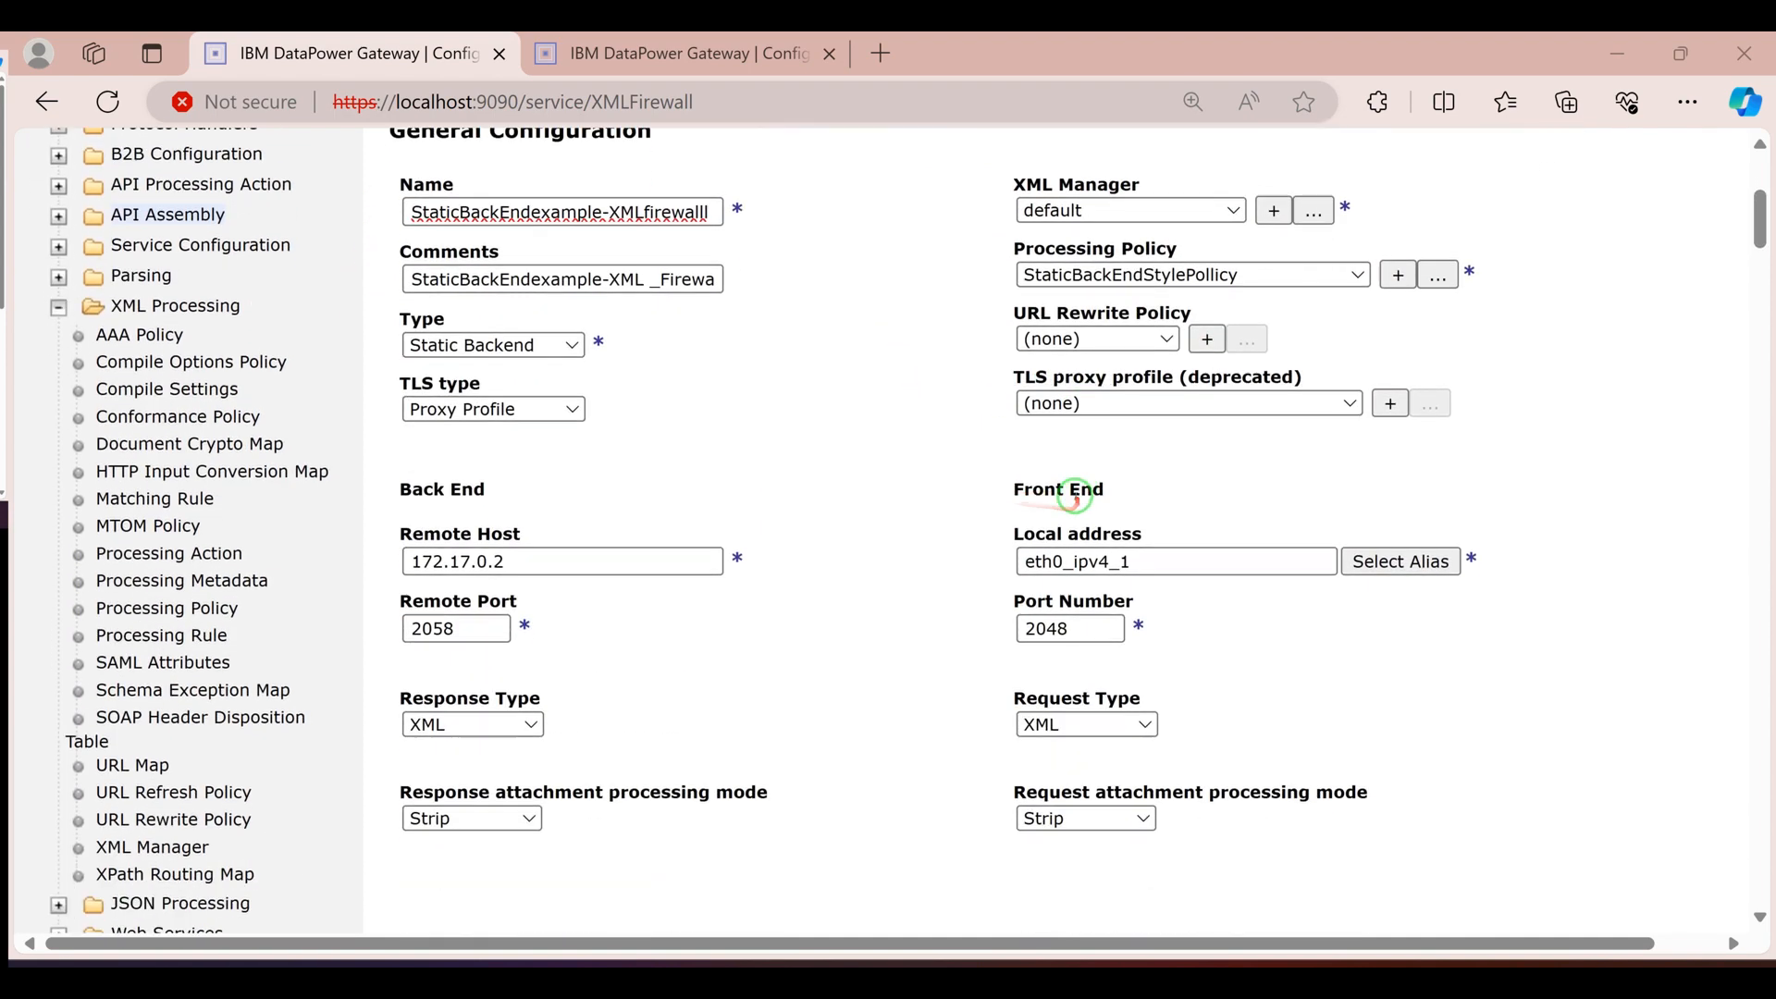
pyautogui.scroll(-2, 1084, 592)
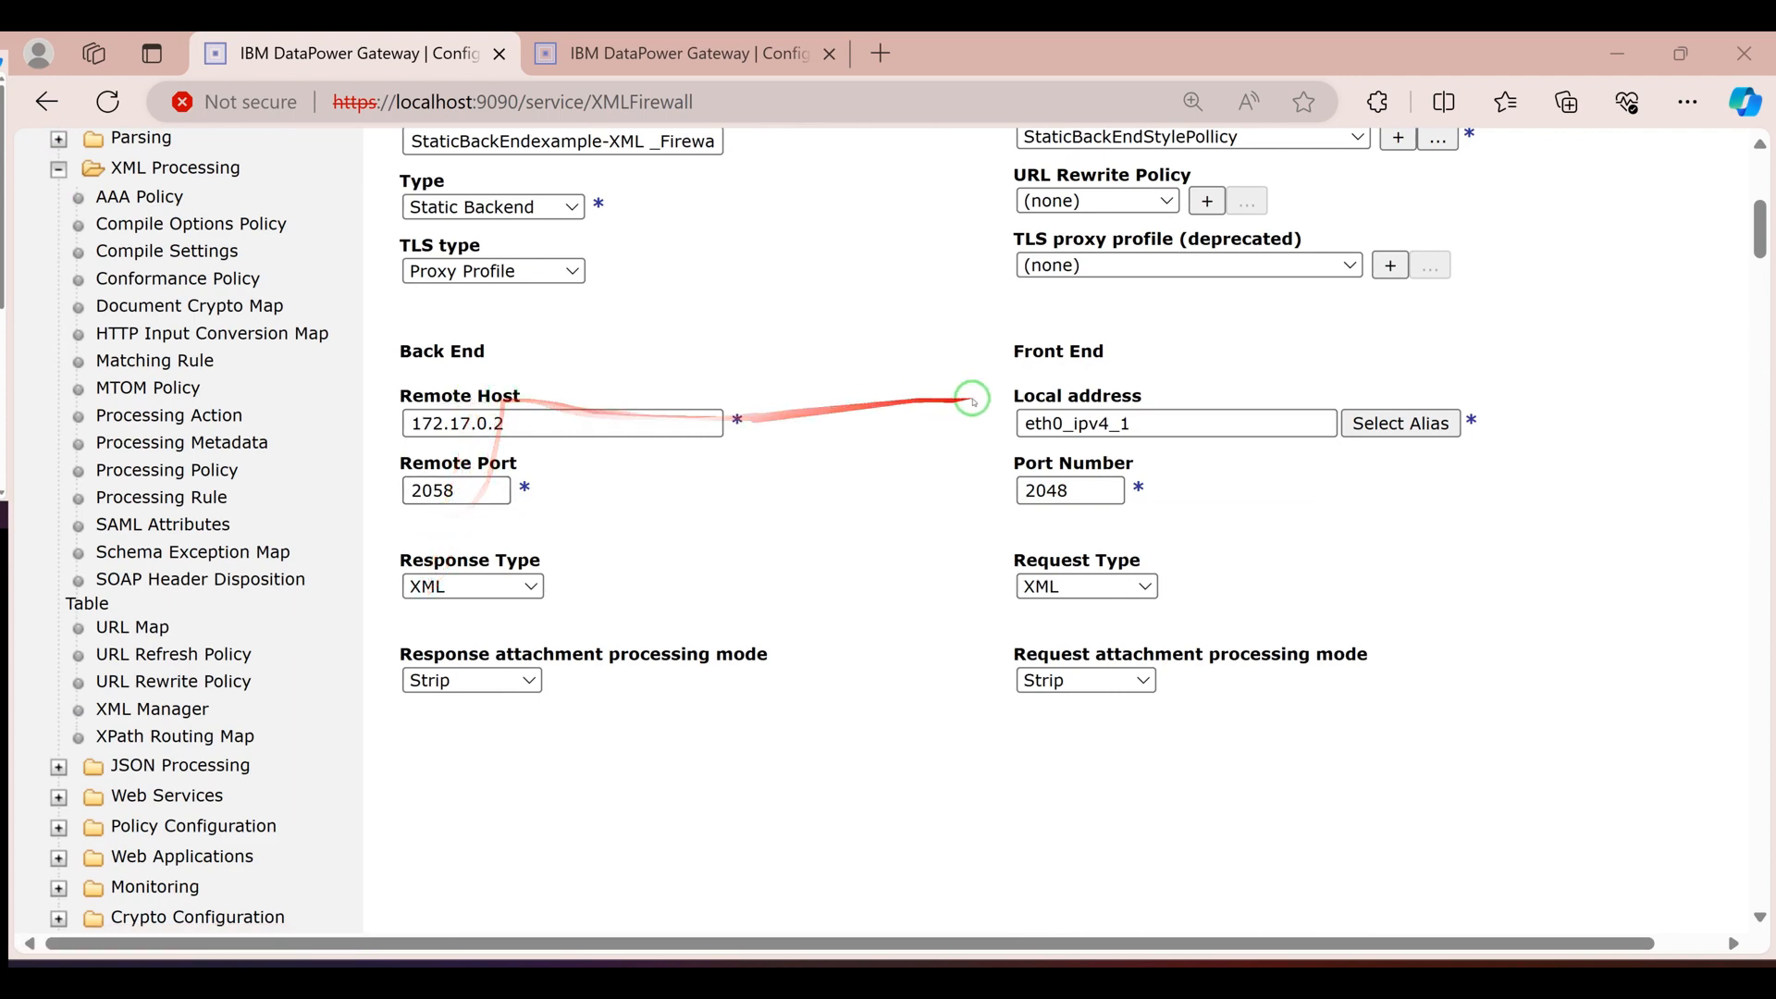
pyautogui.scroll(4, 973, 400)
pyautogui.scroll(-1, 485, 279)
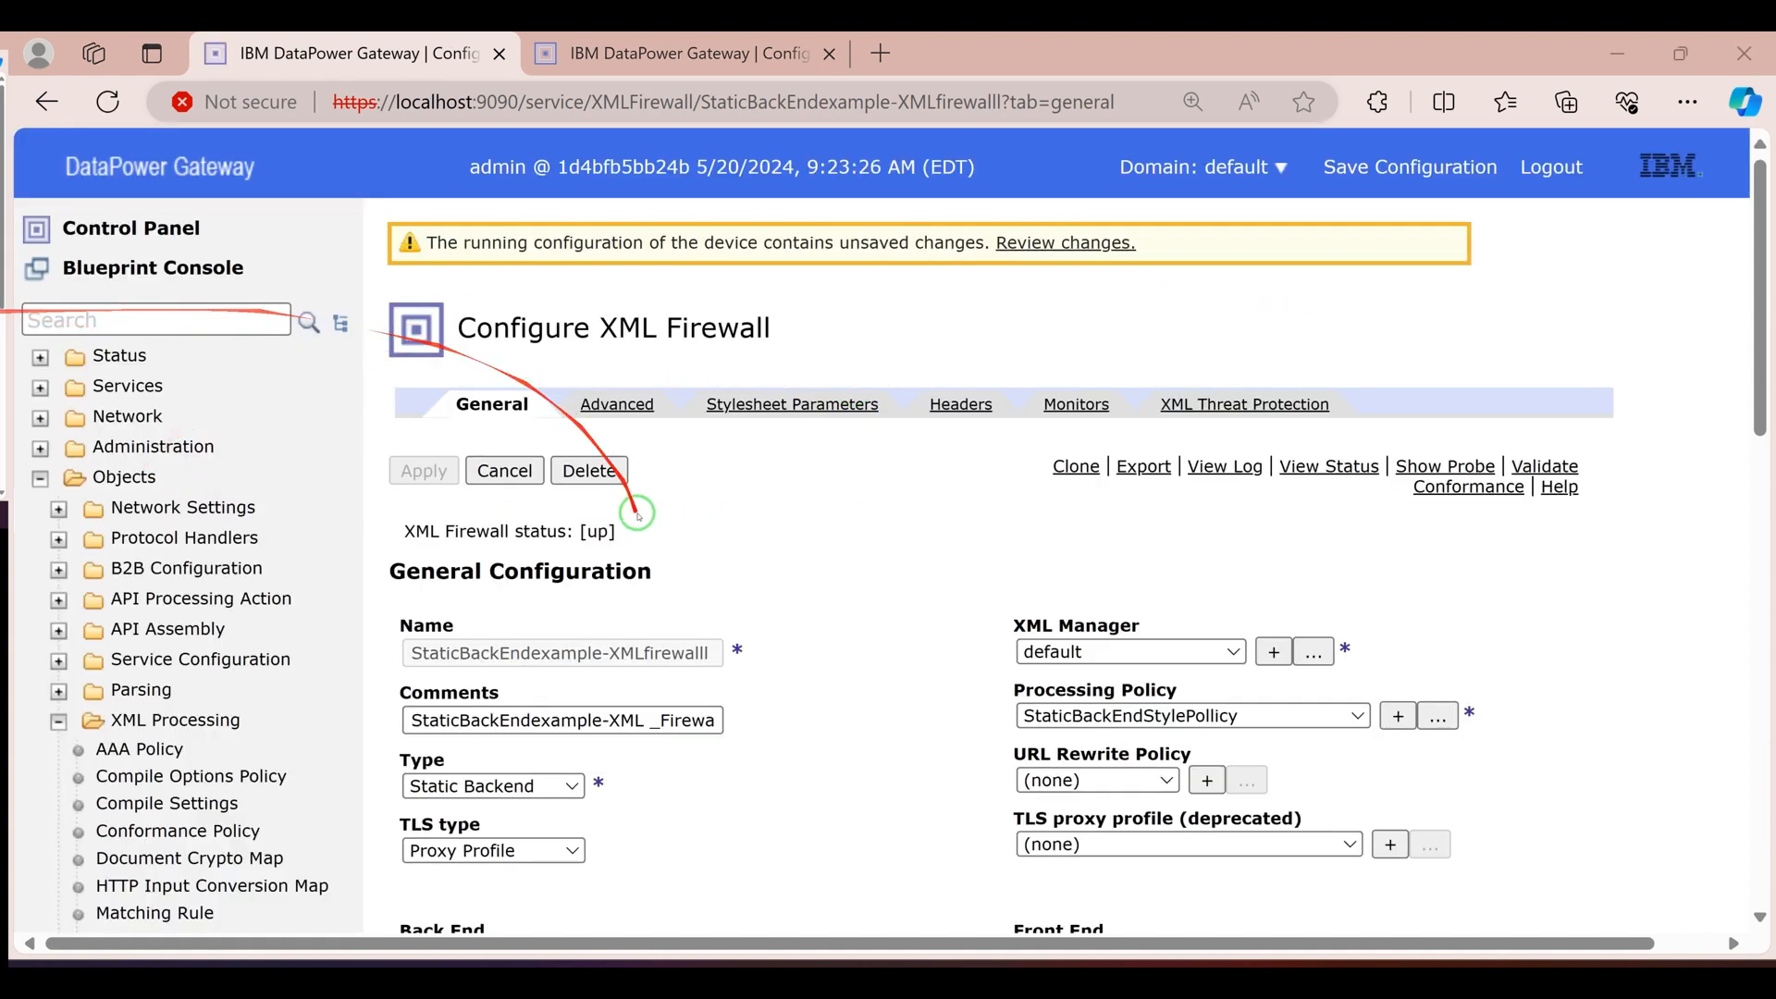
pyautogui.scroll(-7, 943, 515)
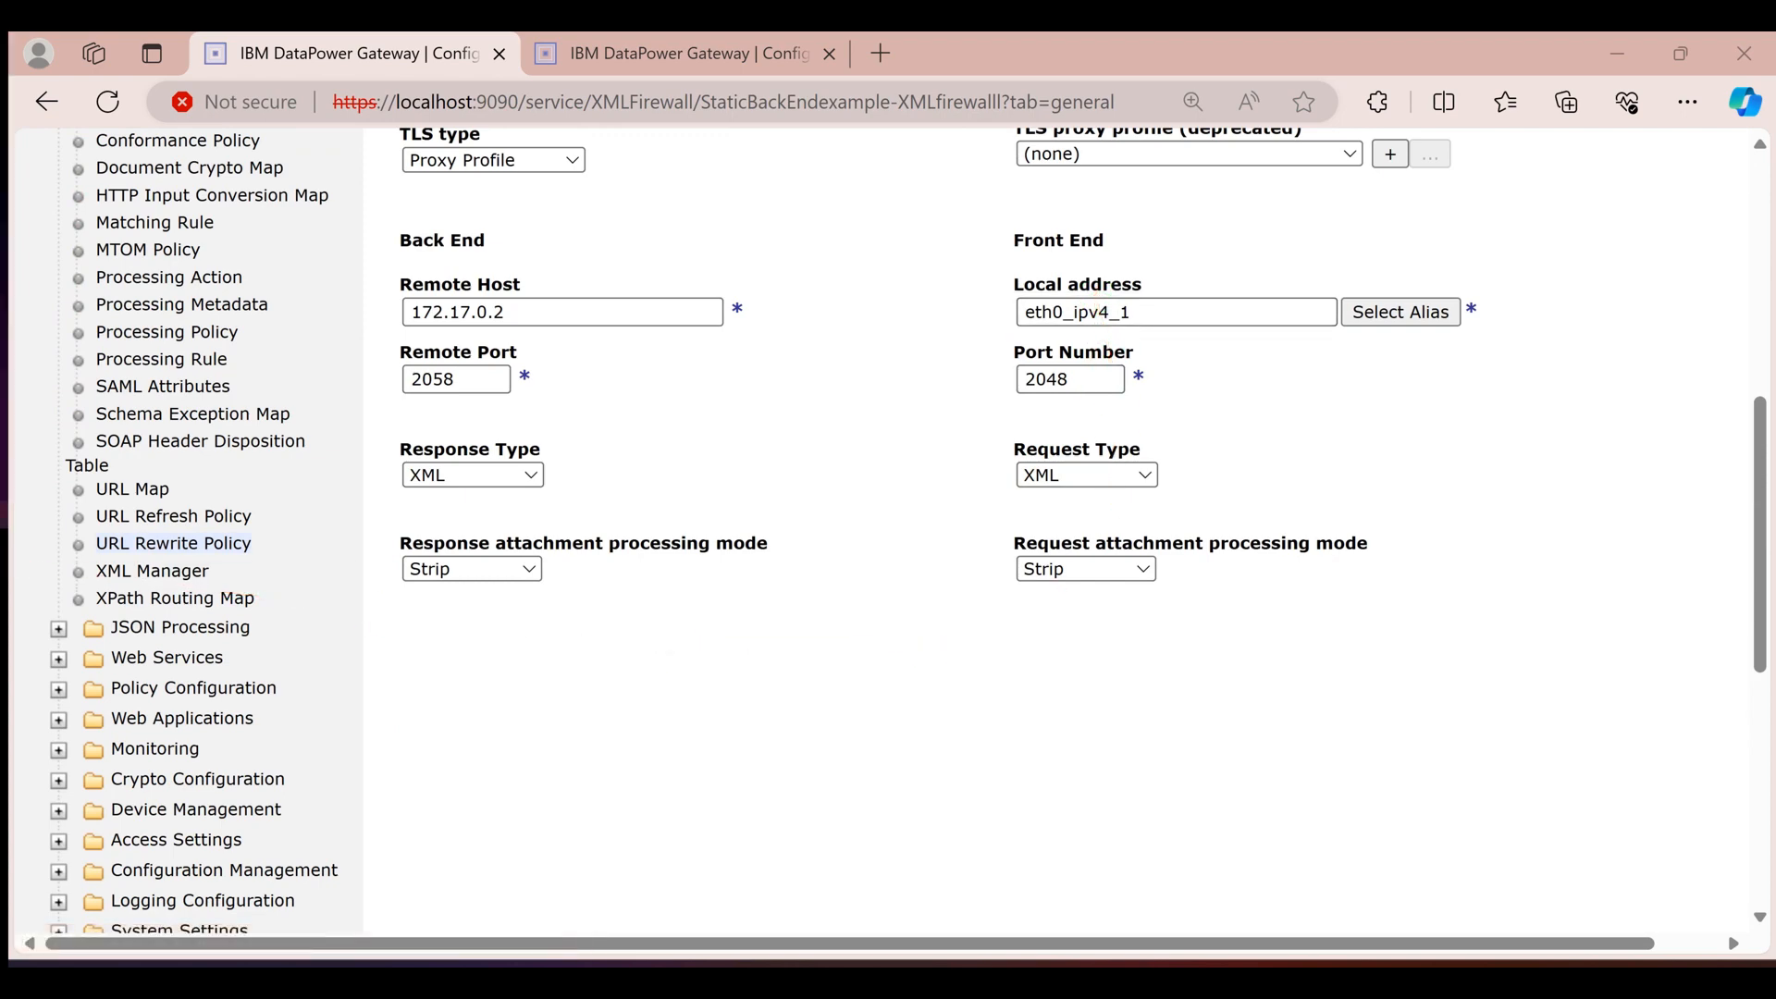
pyautogui.scroll(3, 584, 375)
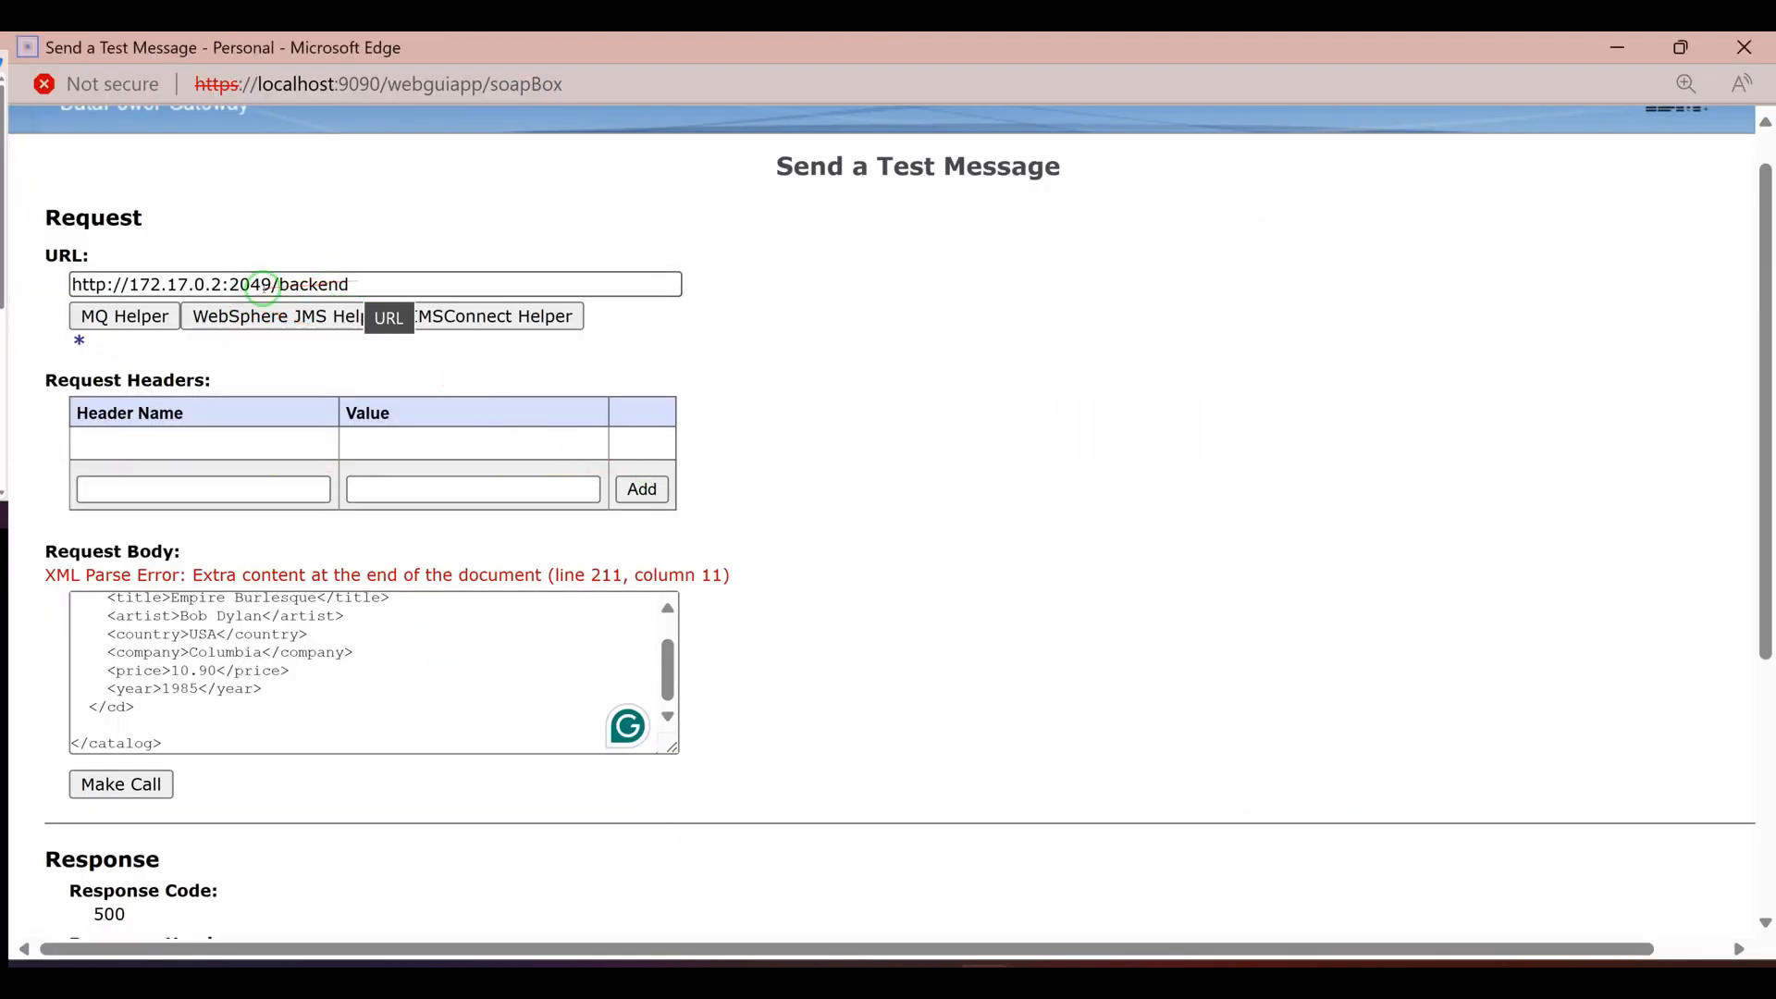
pyautogui.click(271, 286)
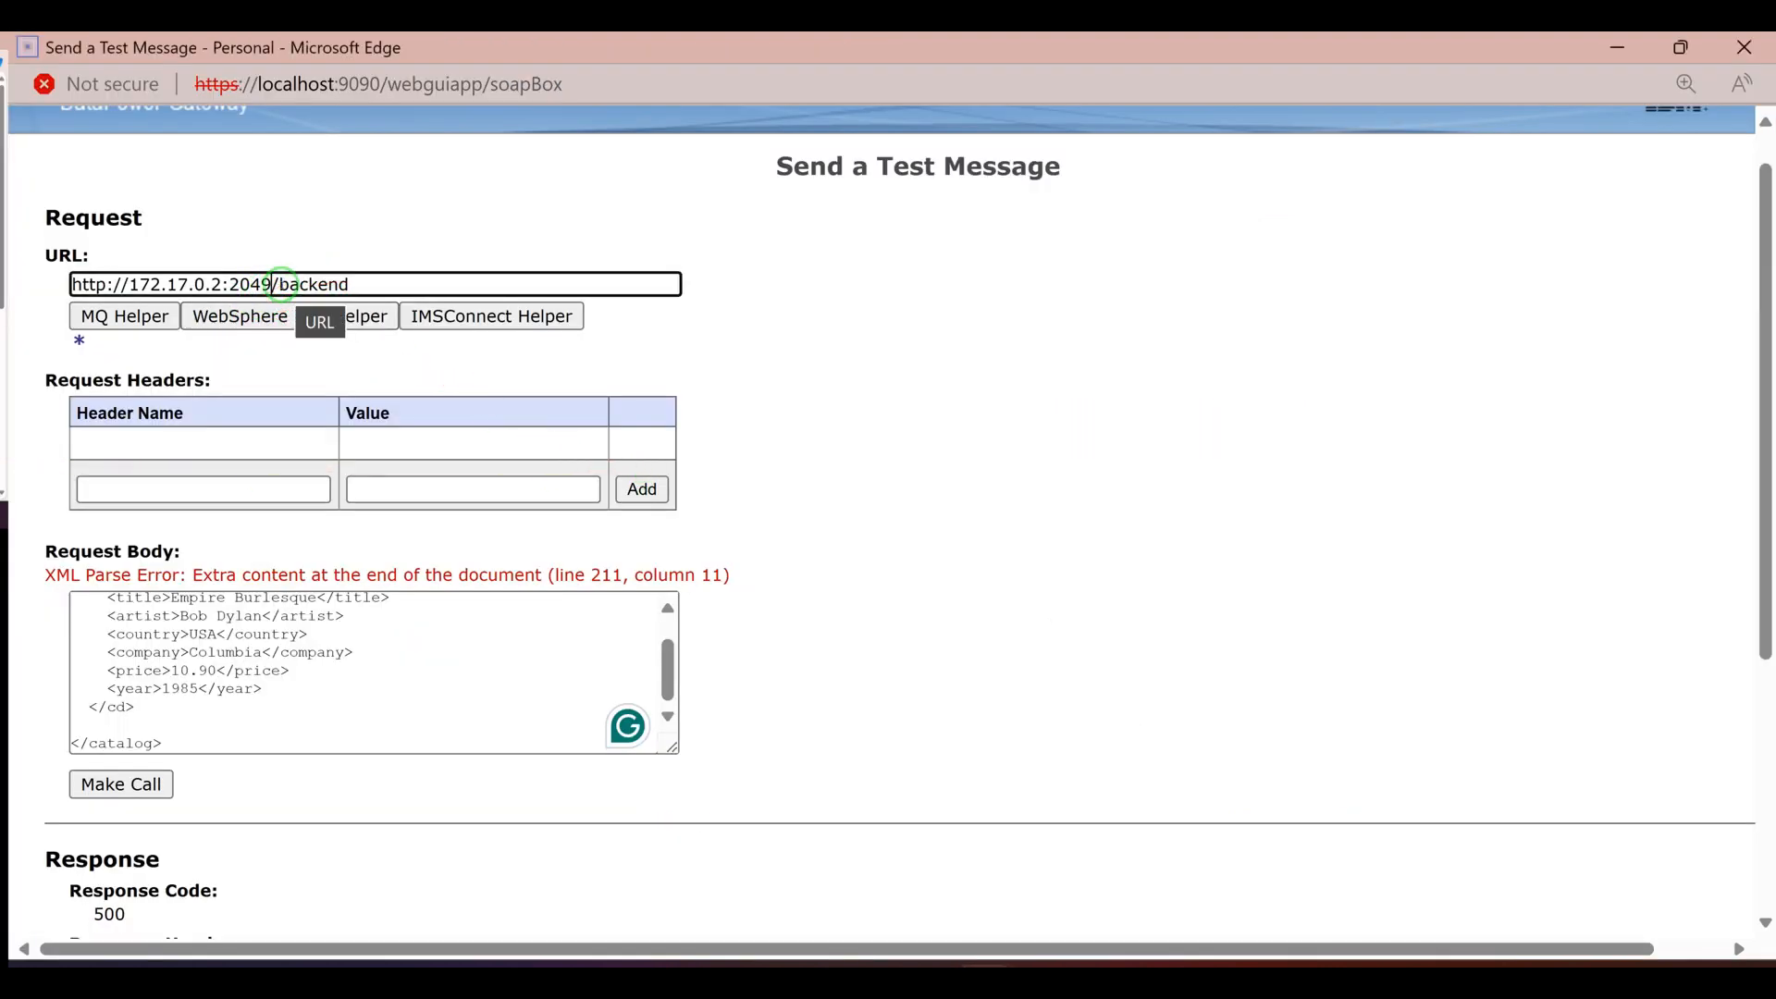
pyautogui.press('BackSpace')
pyautogui.press('BackSpace')
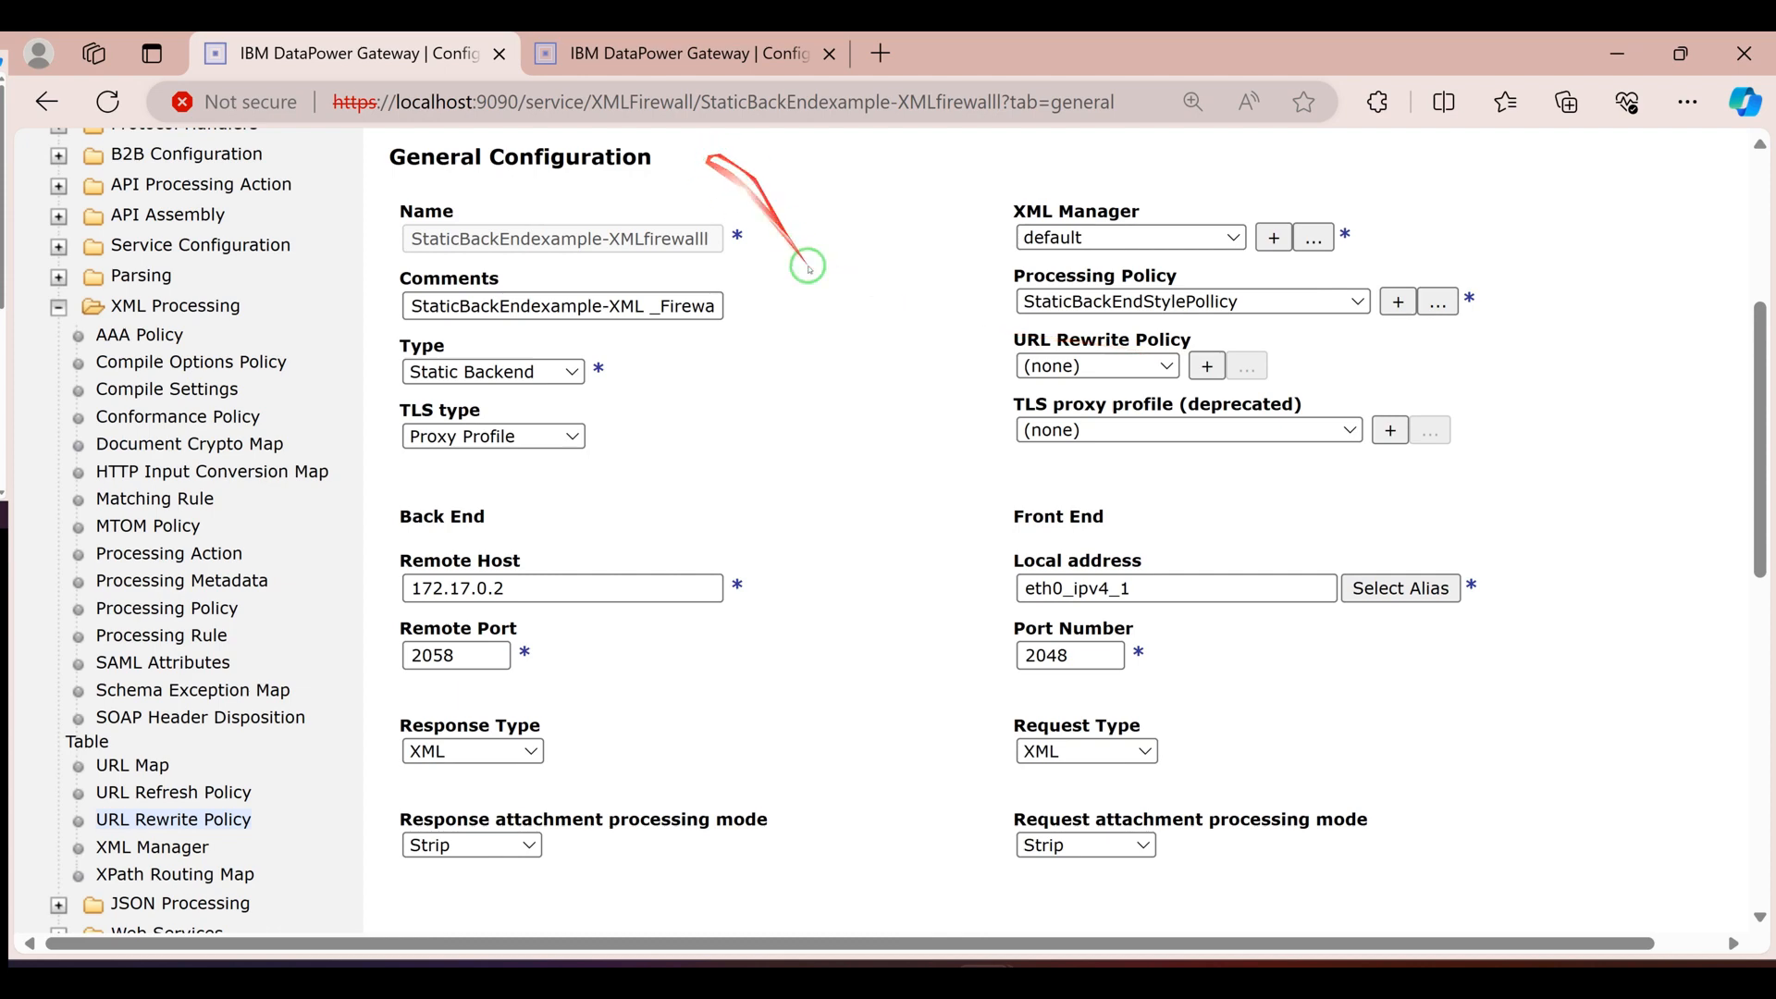
pyautogui.scroll(-3, 1027, 458)
pyautogui.doubleClick(1050, 379)
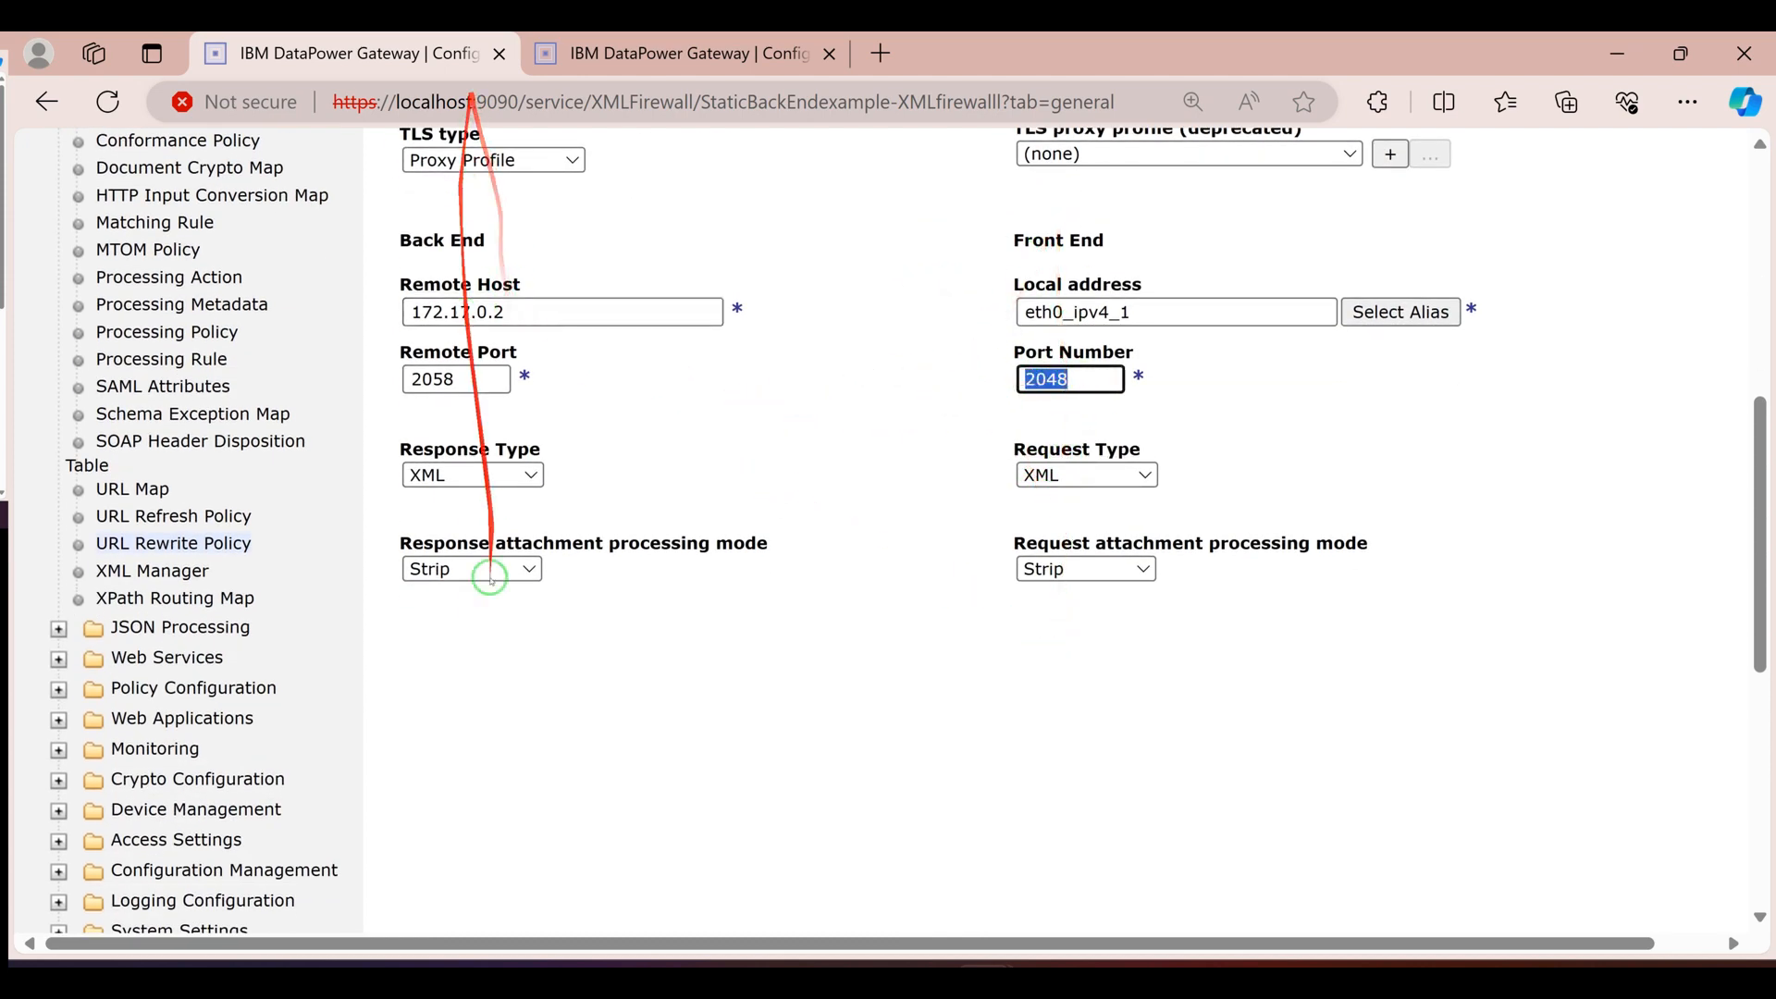
pyautogui.hotkey('alt', 'Tab')
pyautogui.doubleClick(250, 284)
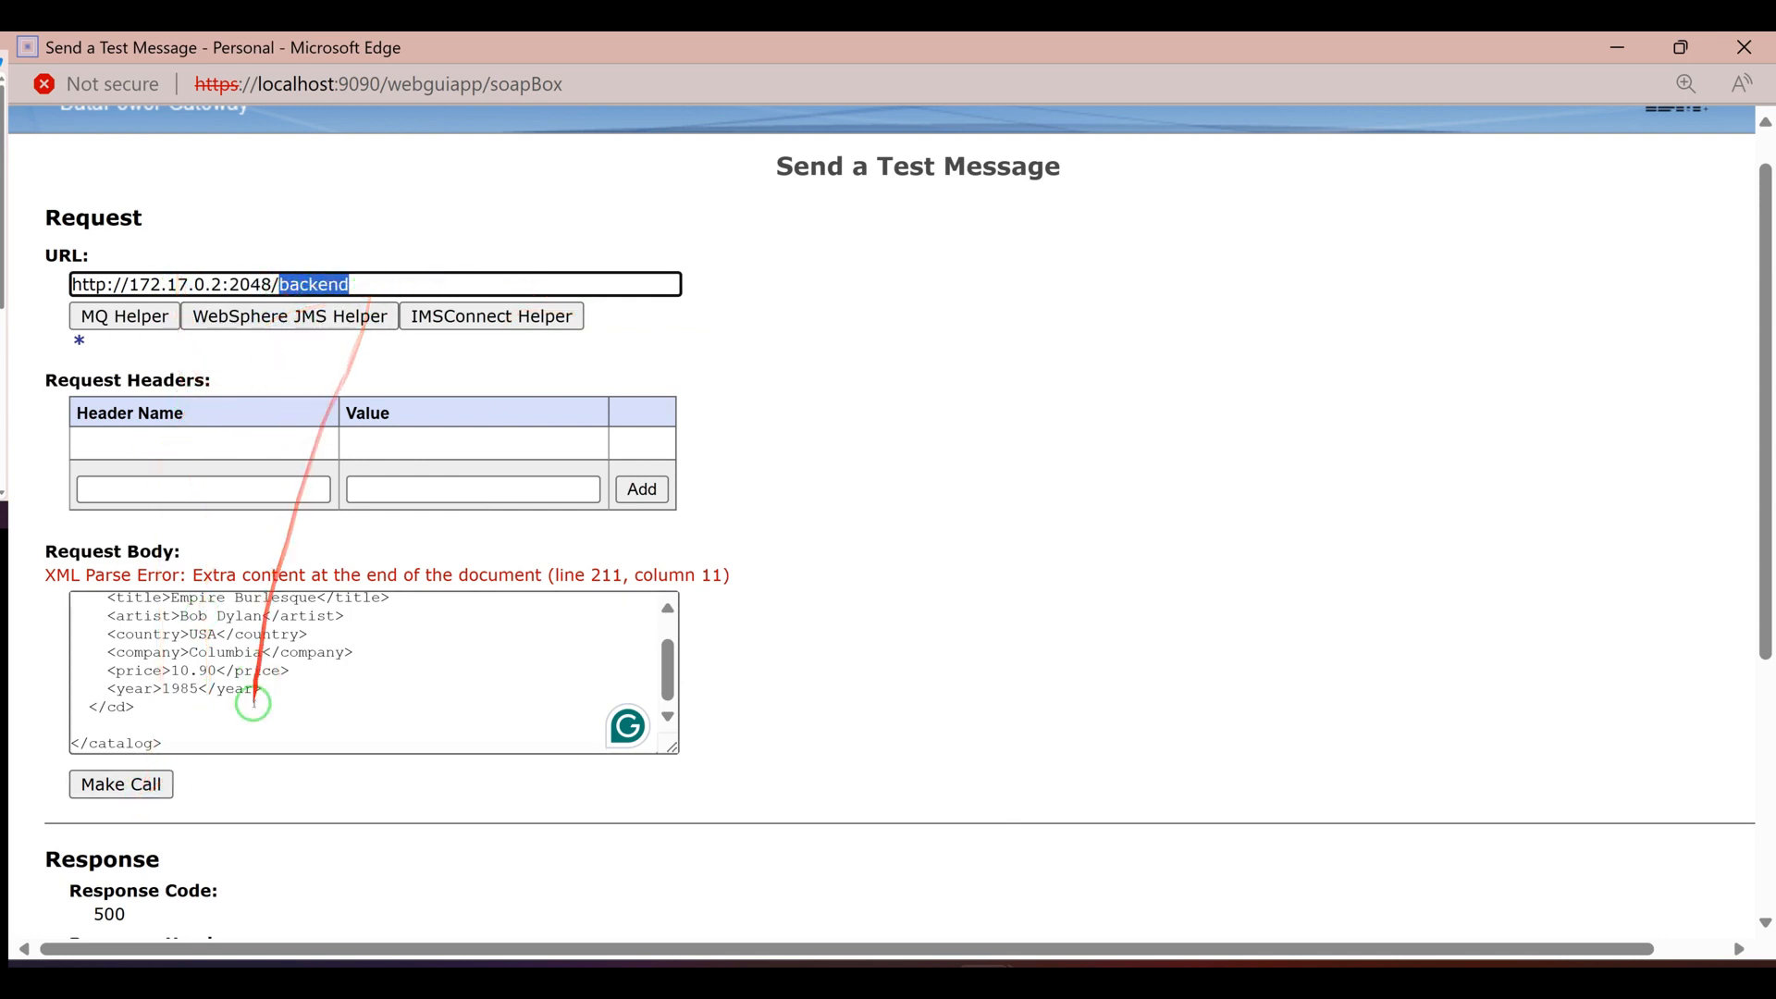
# Send the test message with the CD catalog XML as the request body
pyautogui.scroll(-1, 240, 685)
pyautogui.doubleClick(226, 514)
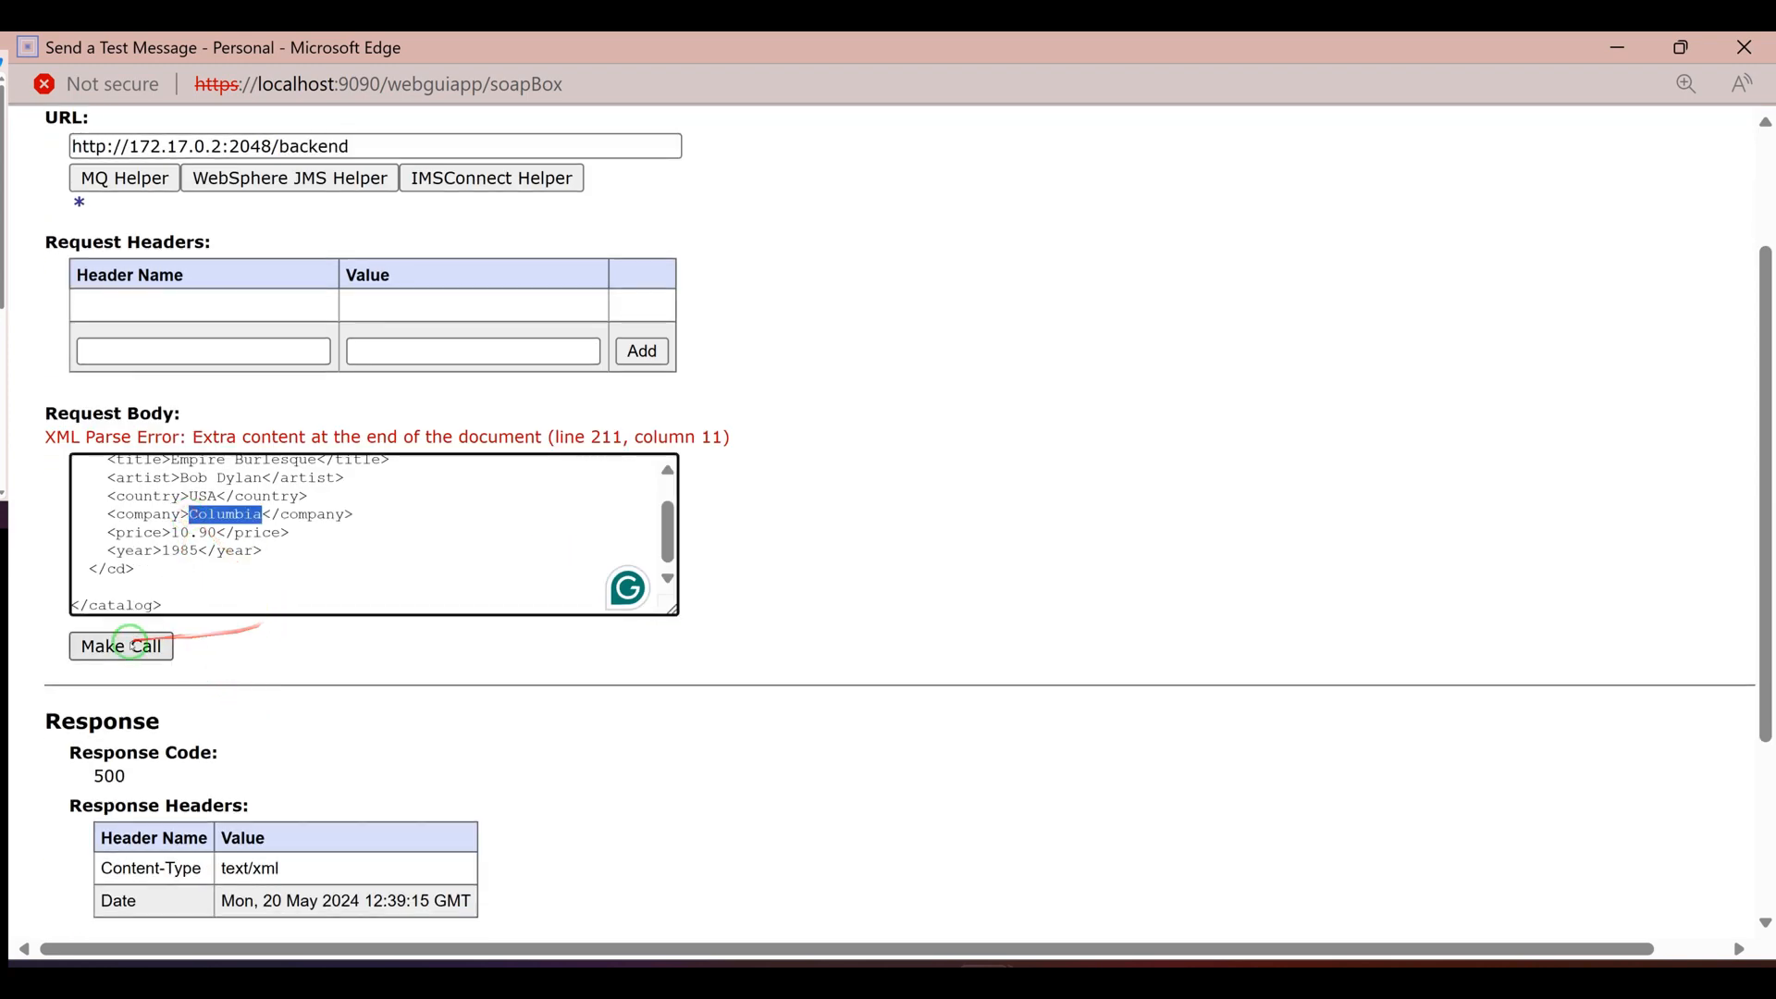
pyautogui.click(134, 647)
# Examine the test call's response code, its Host, Via and Content-Type headers, and the returned HTML body
pyautogui.scroll(-3, 149, 703)
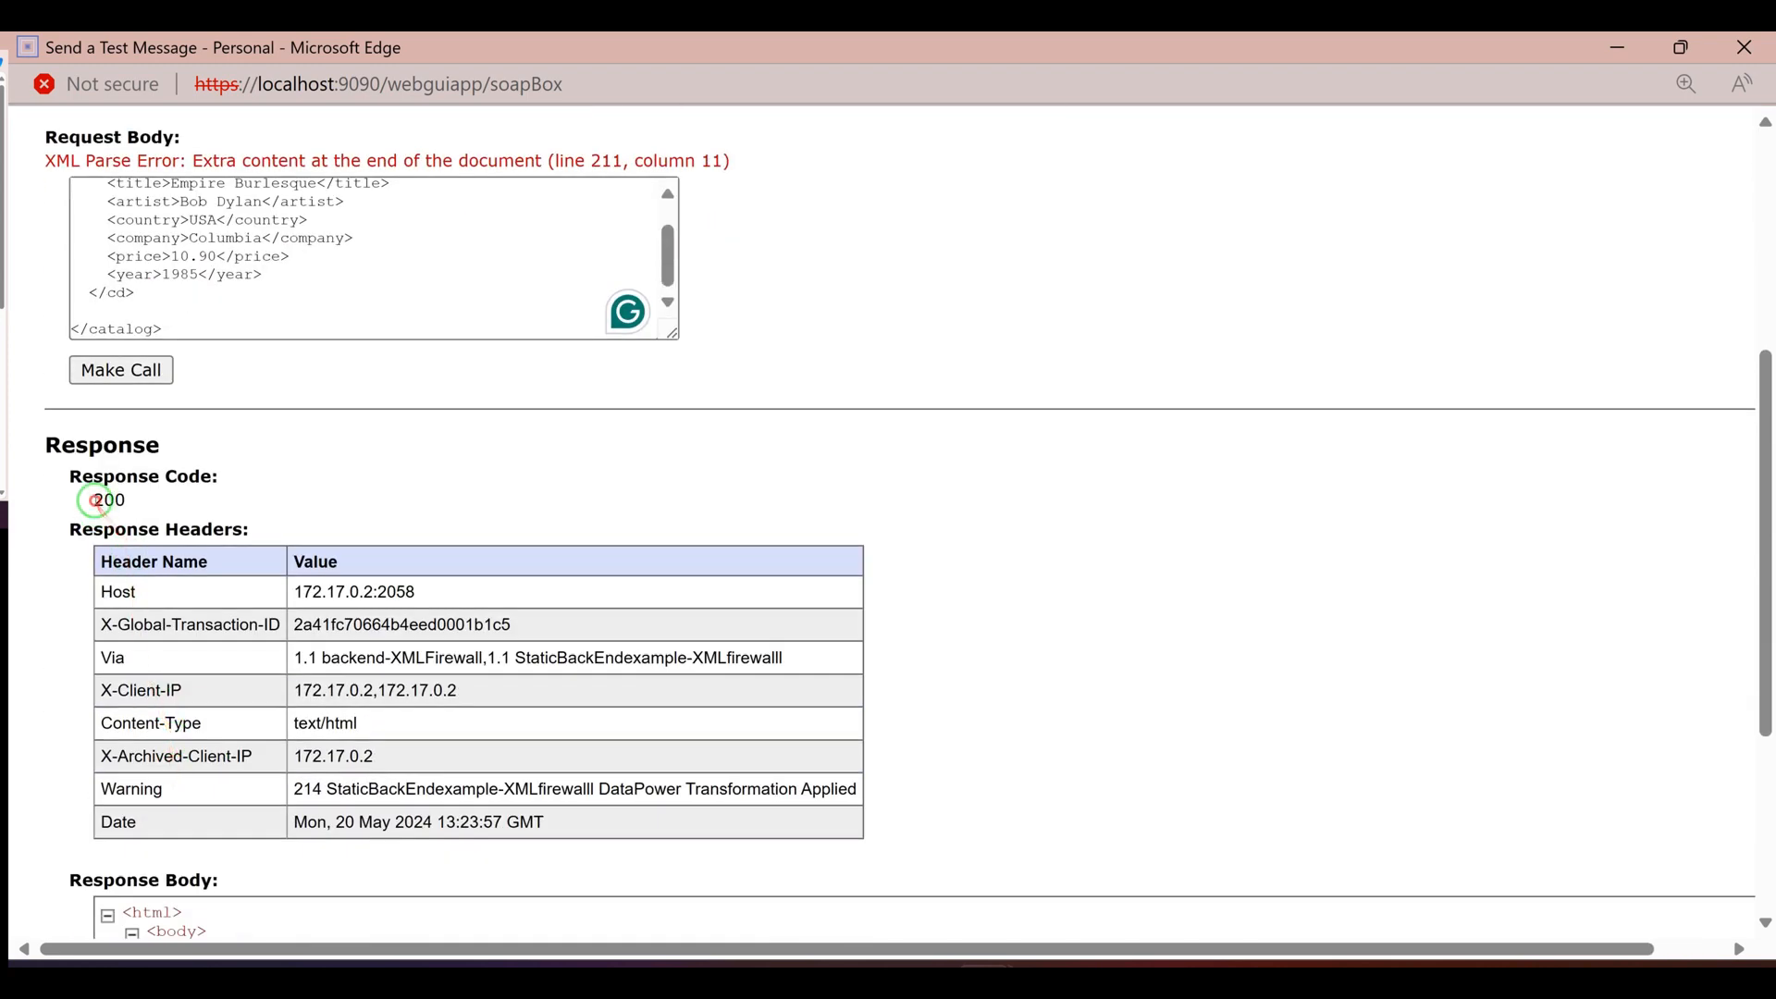
pyautogui.doubleClick(98, 502)
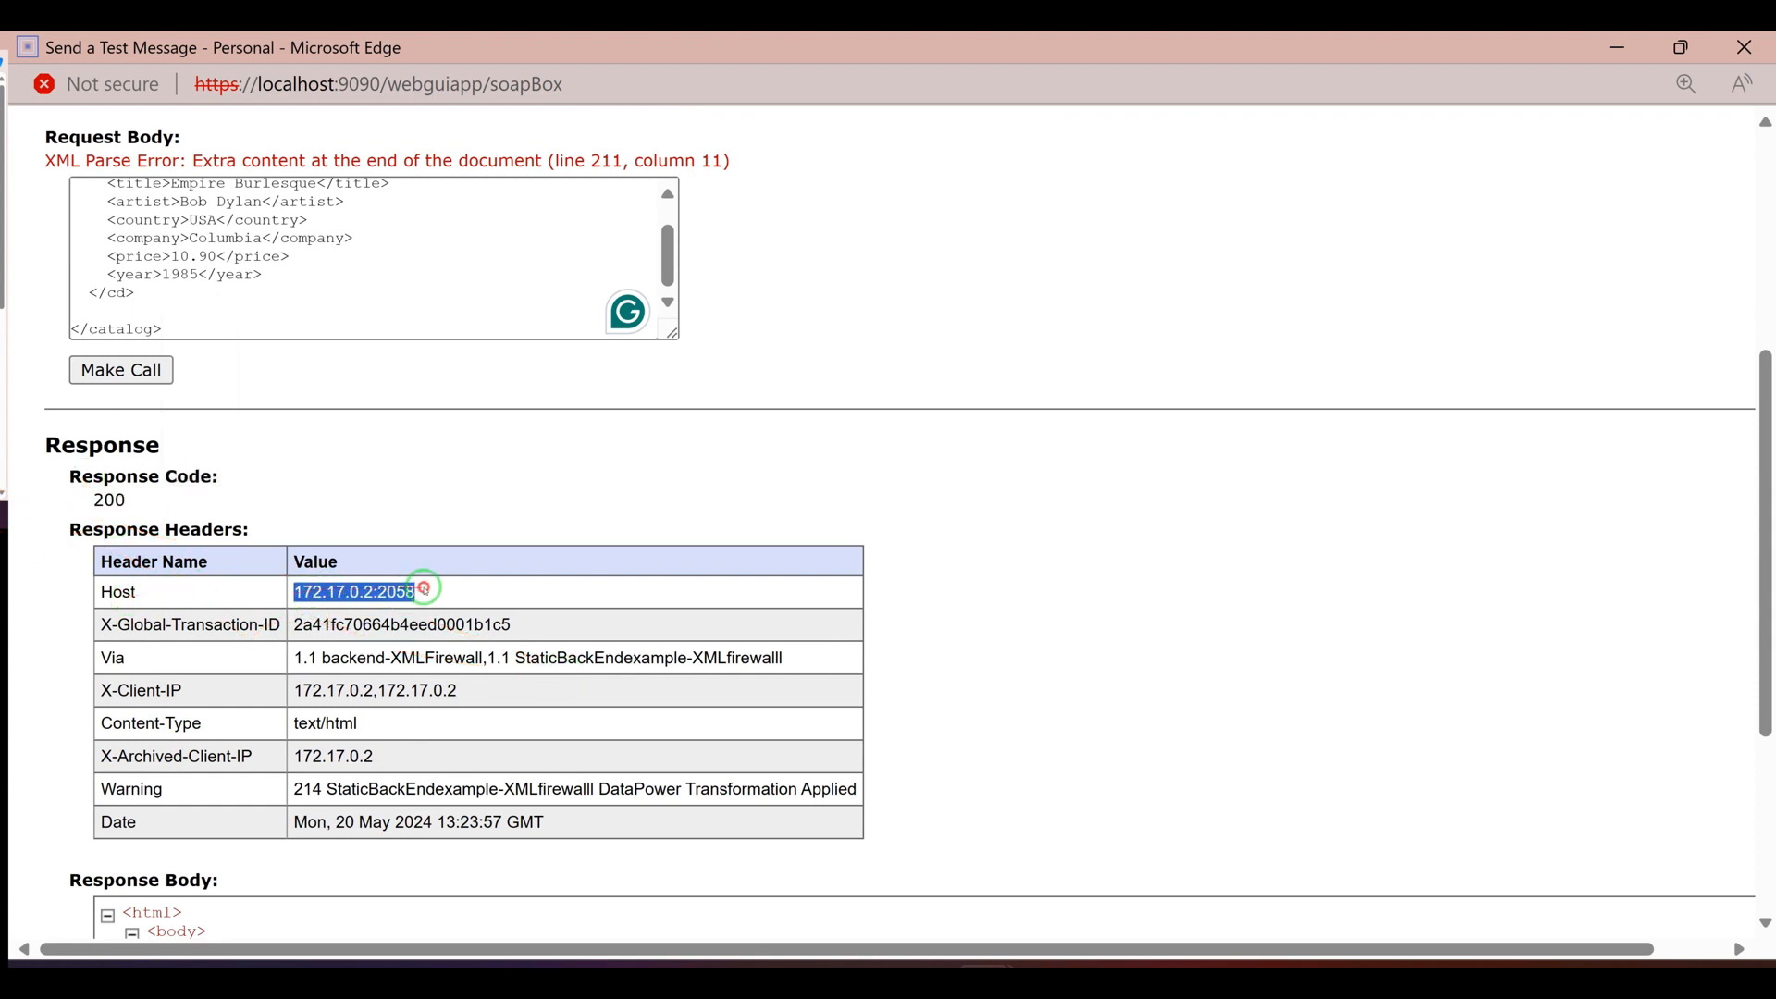
pyautogui.moveTo(425, 588); pyautogui.dragTo(418, 590)
pyautogui.moveTo(510, 659); pyautogui.dragTo(331, 660)
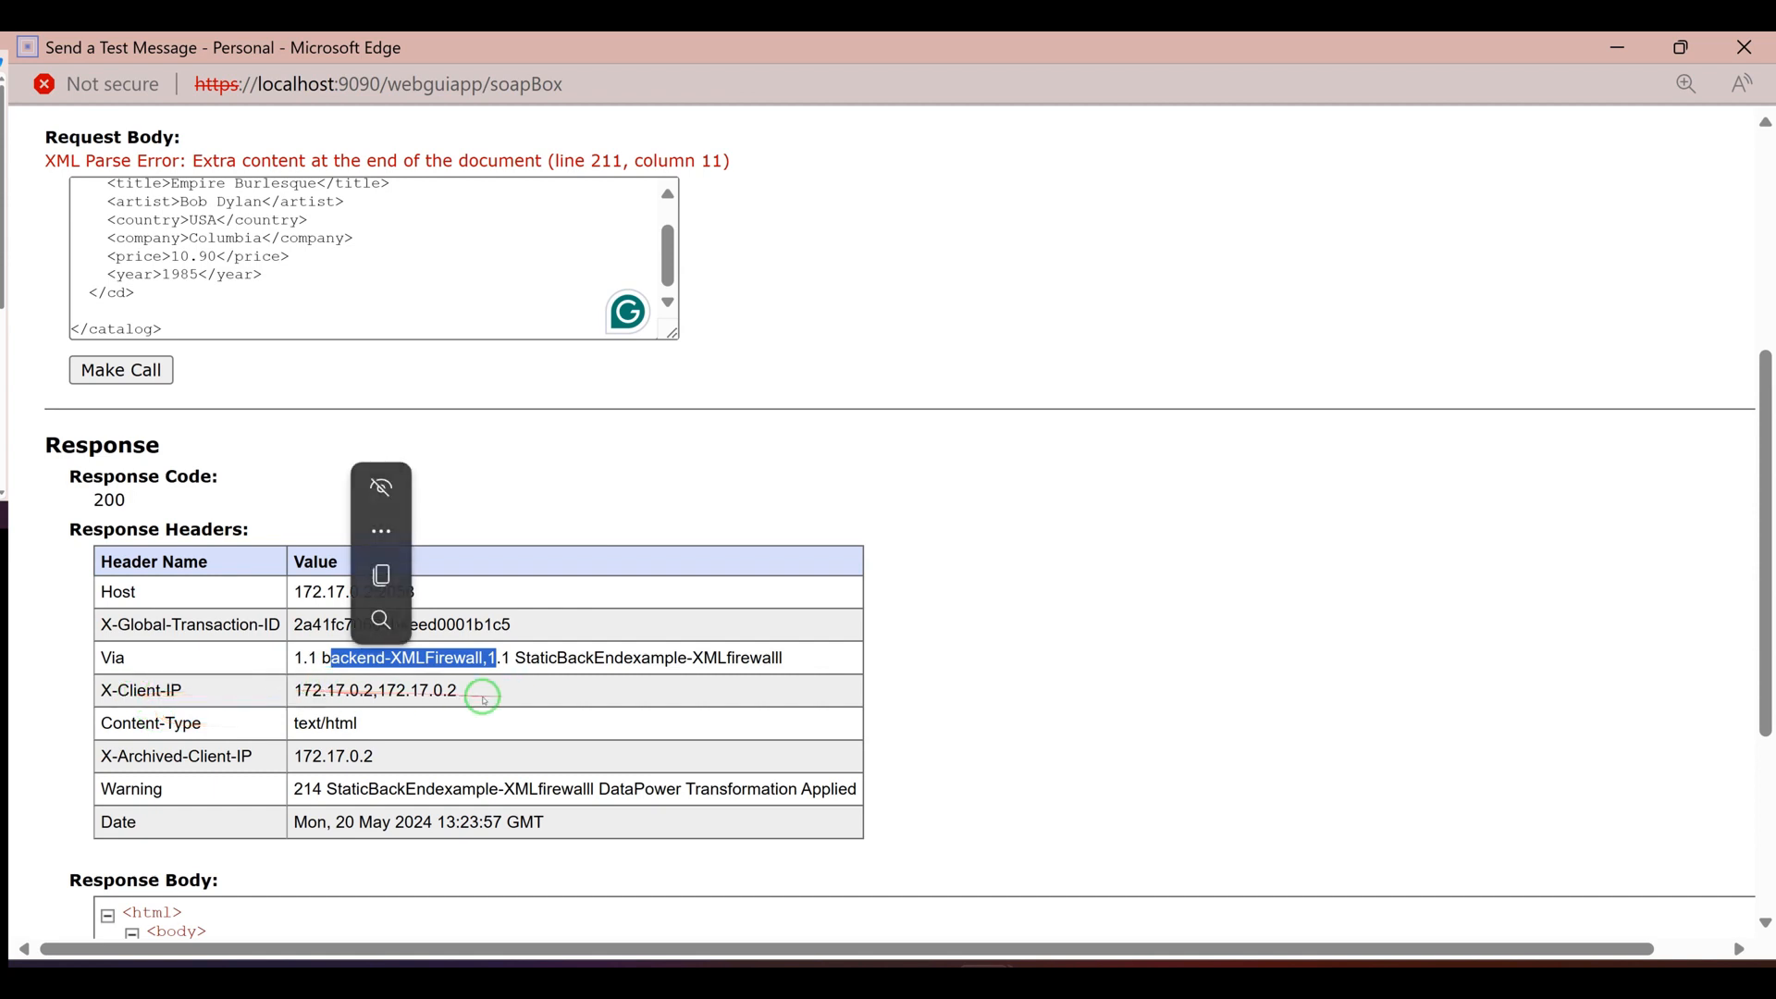
pyautogui.moveTo(476, 694); pyautogui.dragTo(339, 723)
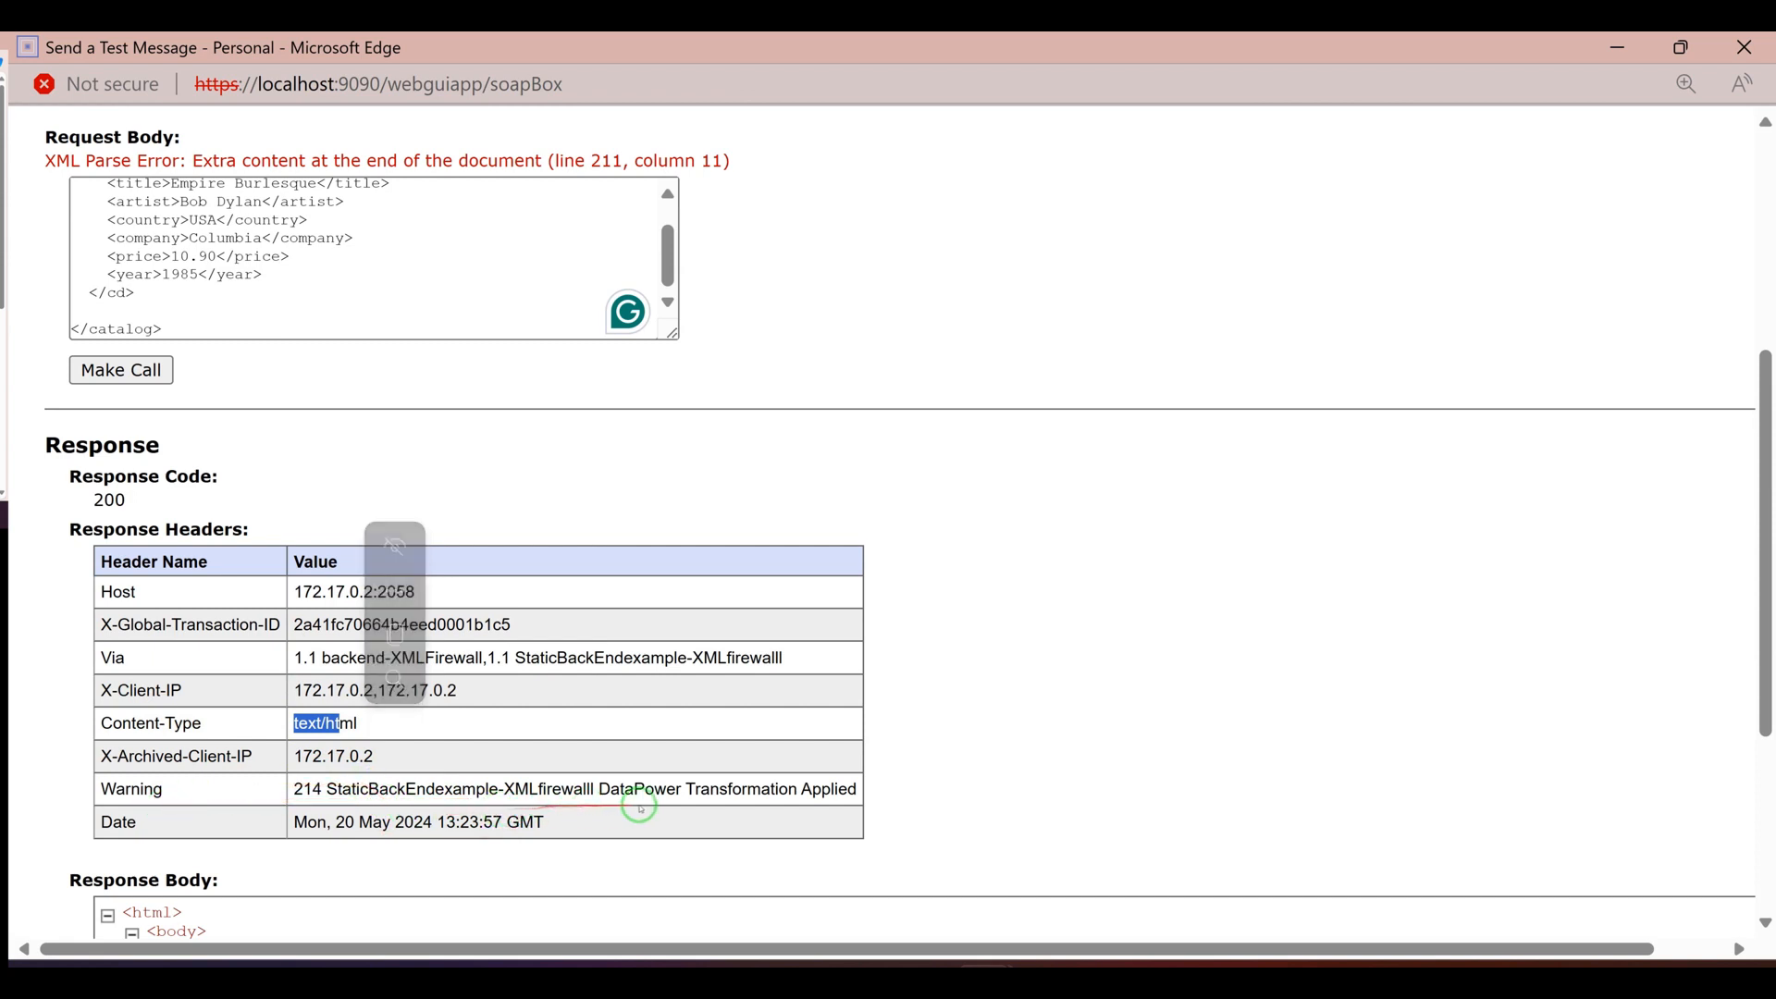
pyautogui.scroll(-4, 333, 824)
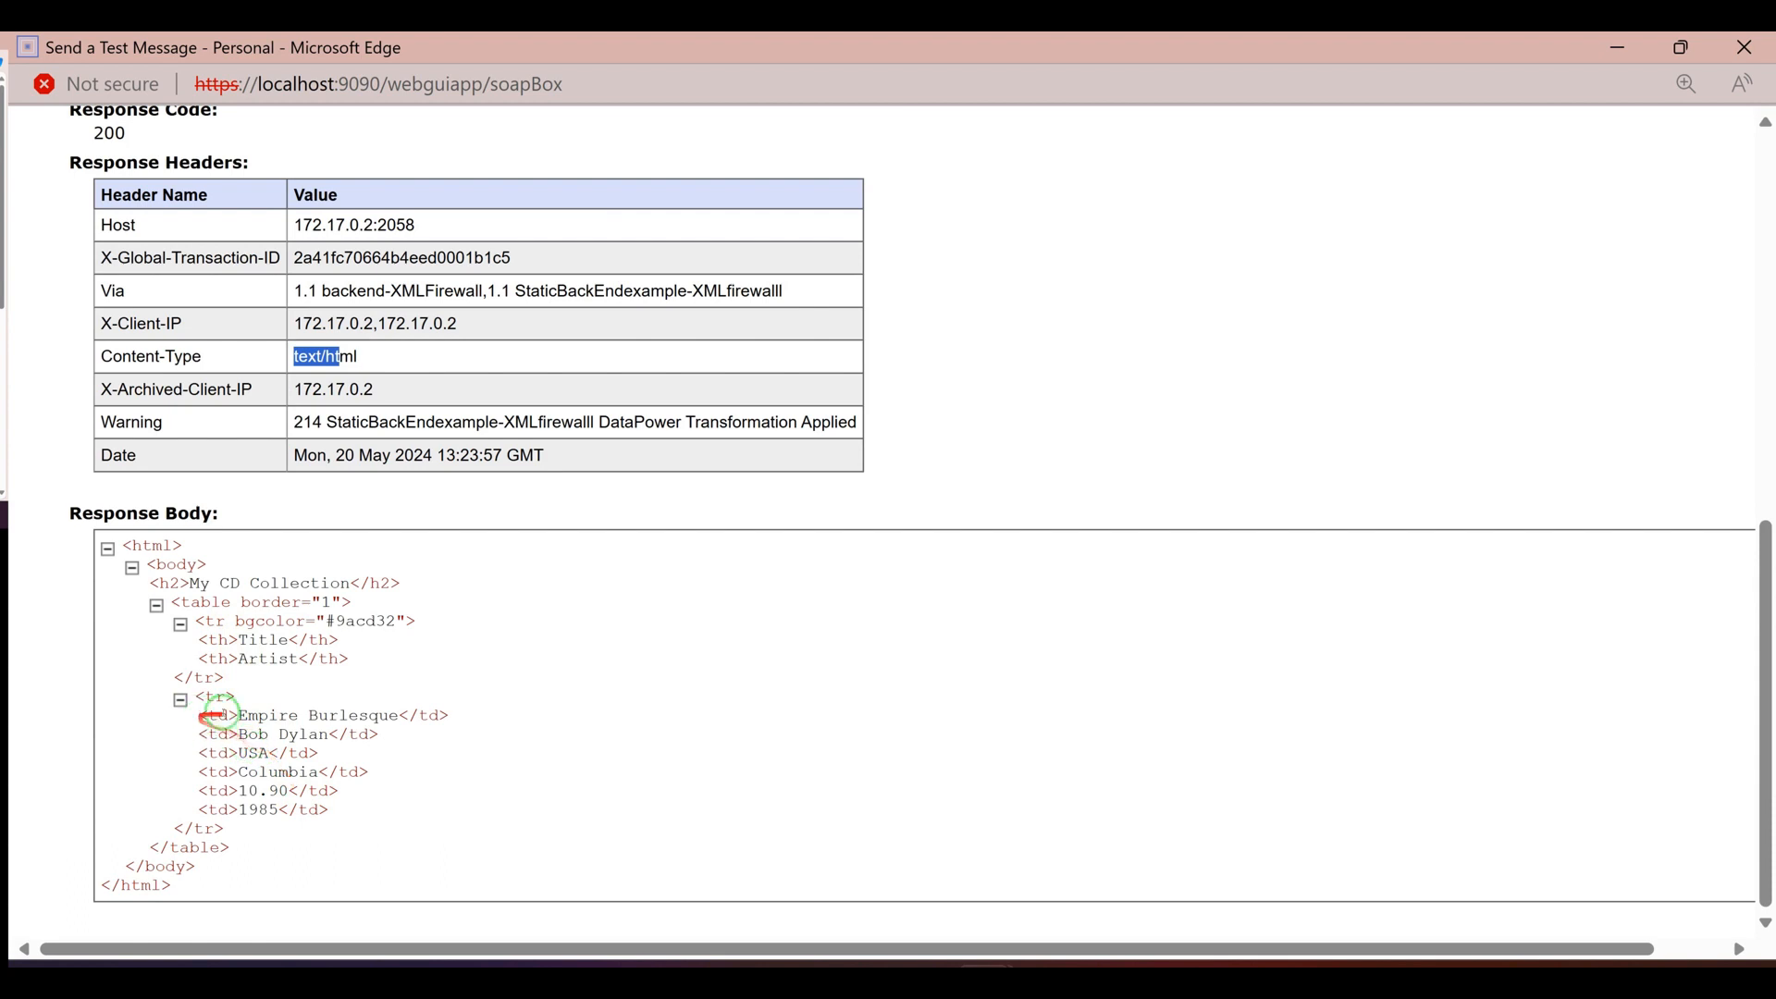
pyautogui.moveTo(220, 715)
pyautogui.mouseDown()
pyautogui.moveTo(348, 793)
pyautogui.moveTo(199, 696)
pyautogui.mouseUp()
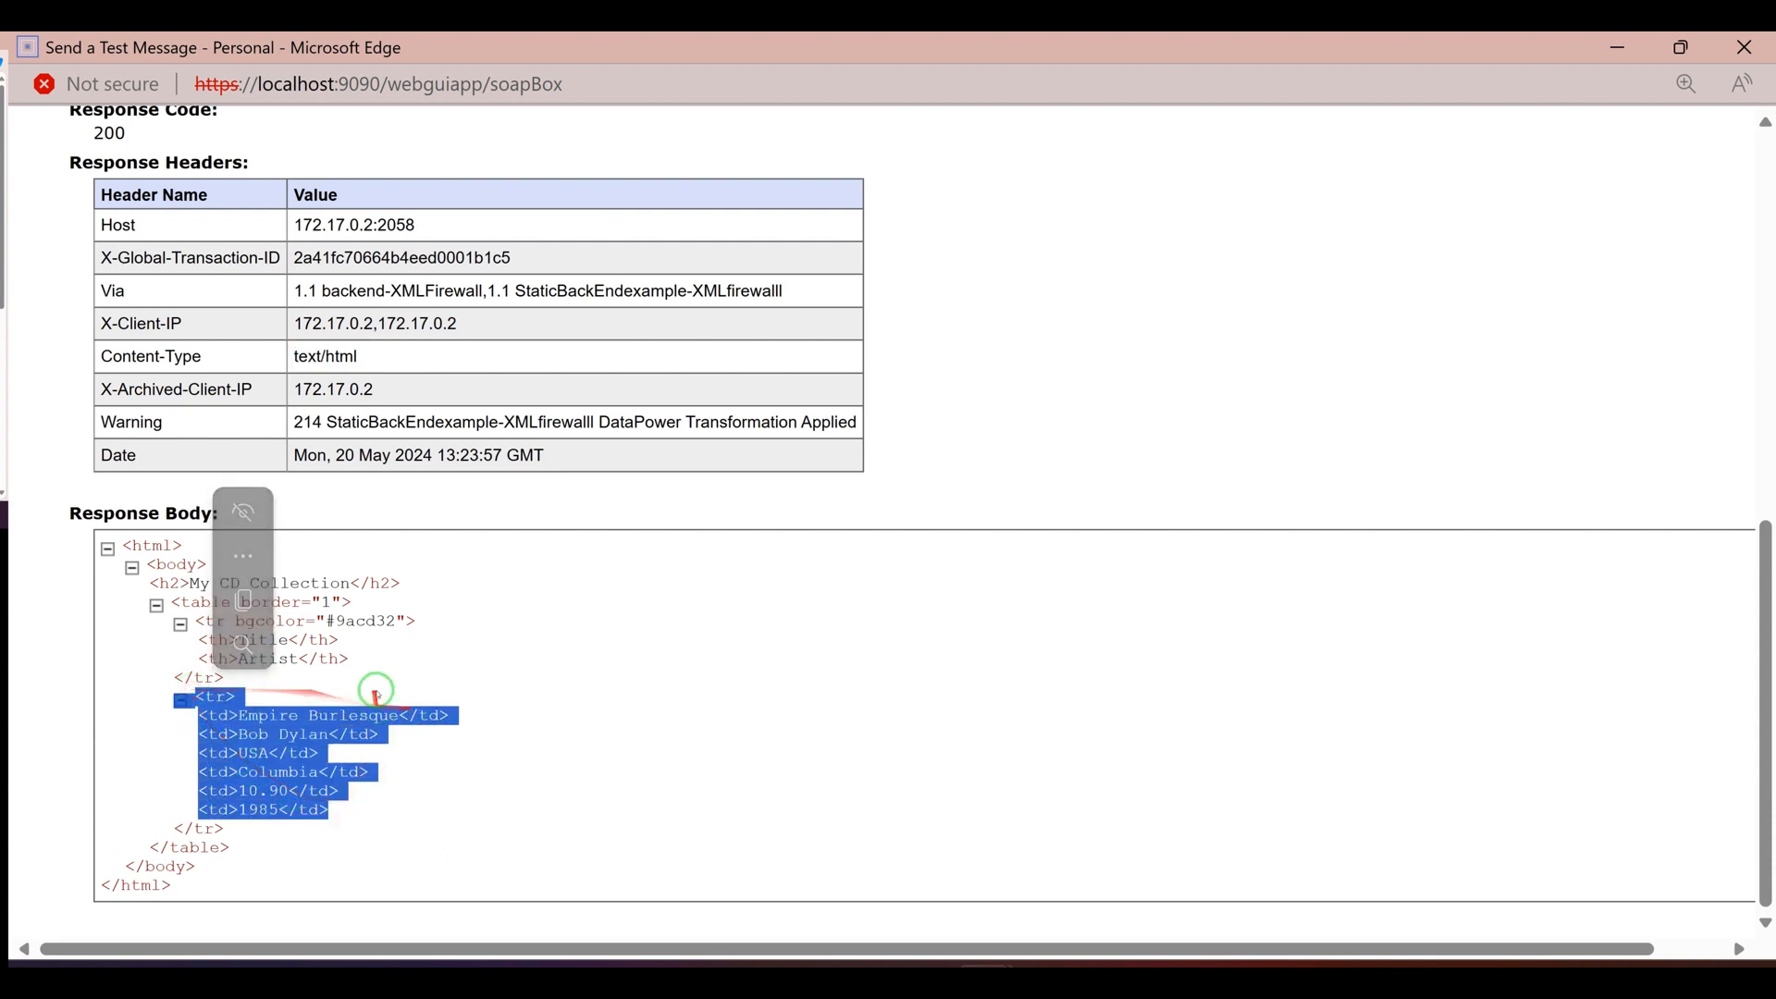
pyautogui.click(265, 703)
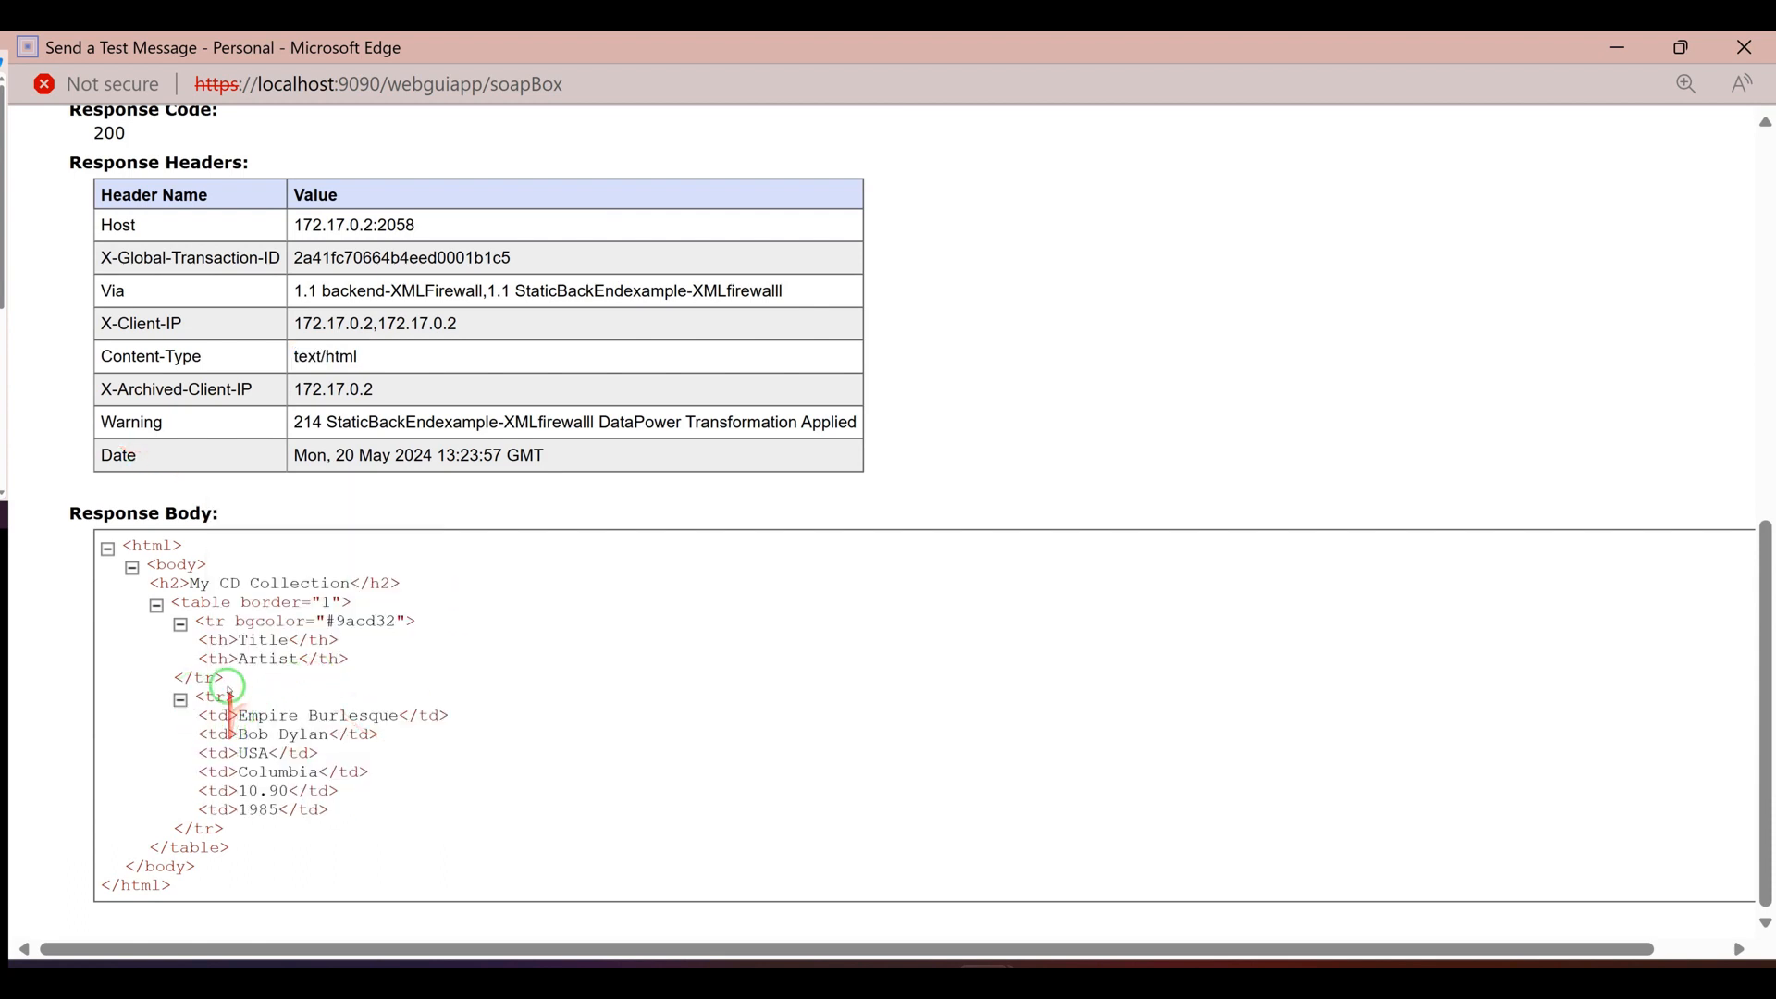